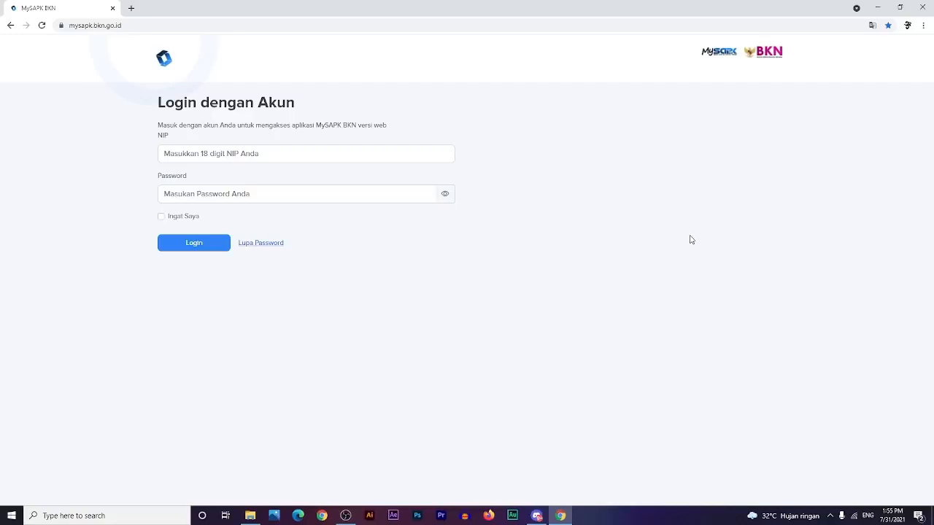
# - Log in to MySAPK BKN using the saved NIP suggestion and the account password
pyautogui.click(239, 28)
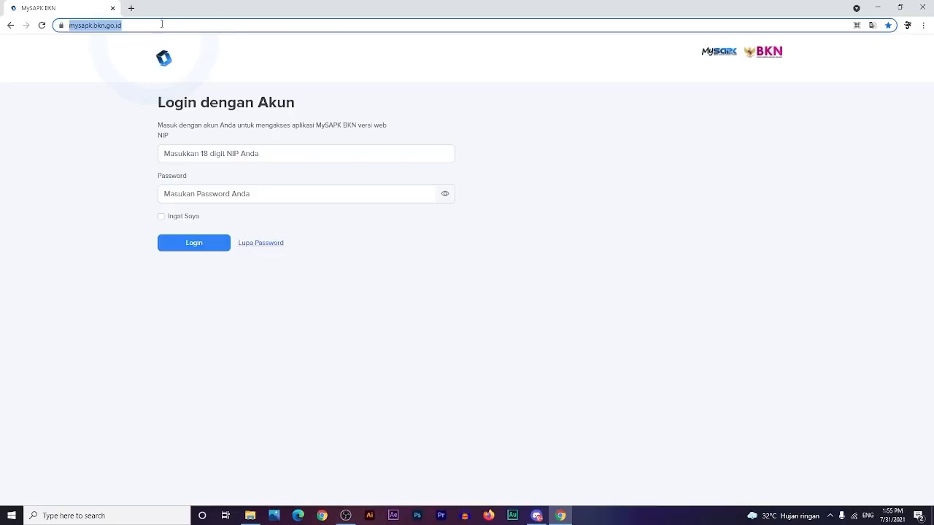
pyautogui.click(209, 67)
pyautogui.click(235, 157)
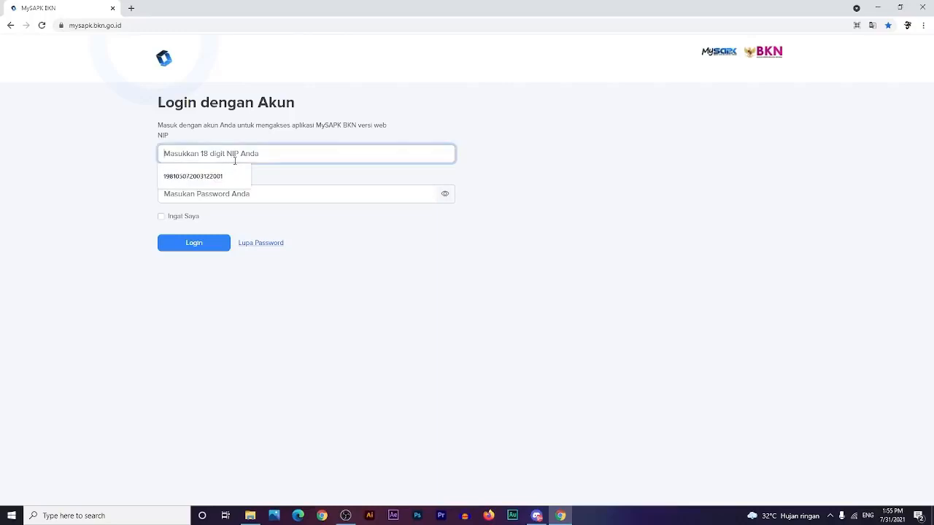
pyautogui.click(219, 176)
pyautogui.click(240, 196)
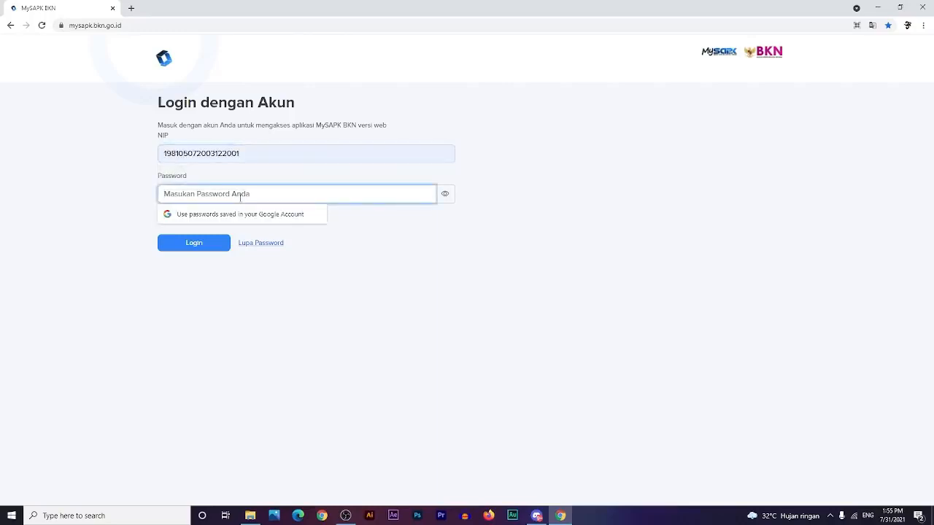
pyautogui.write('••')
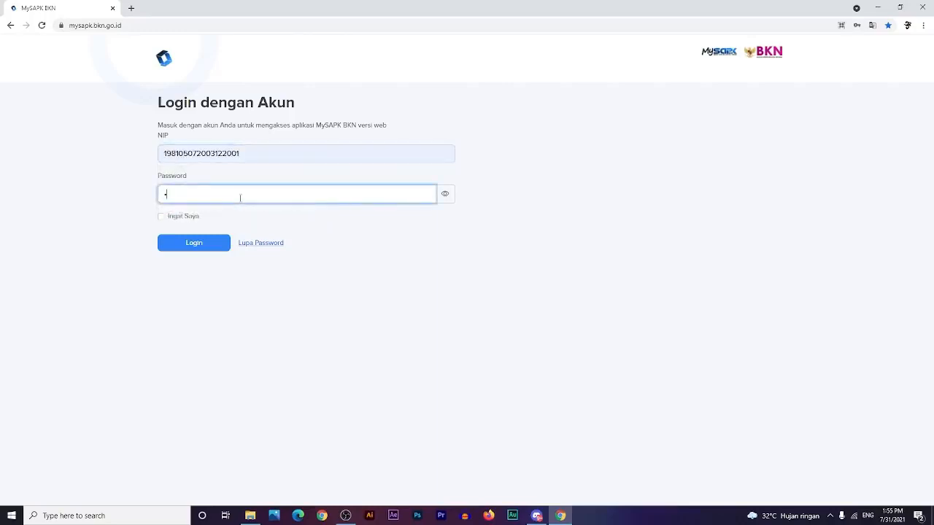
pyautogui.write('••••••••')
pyautogui.click(162, 245)
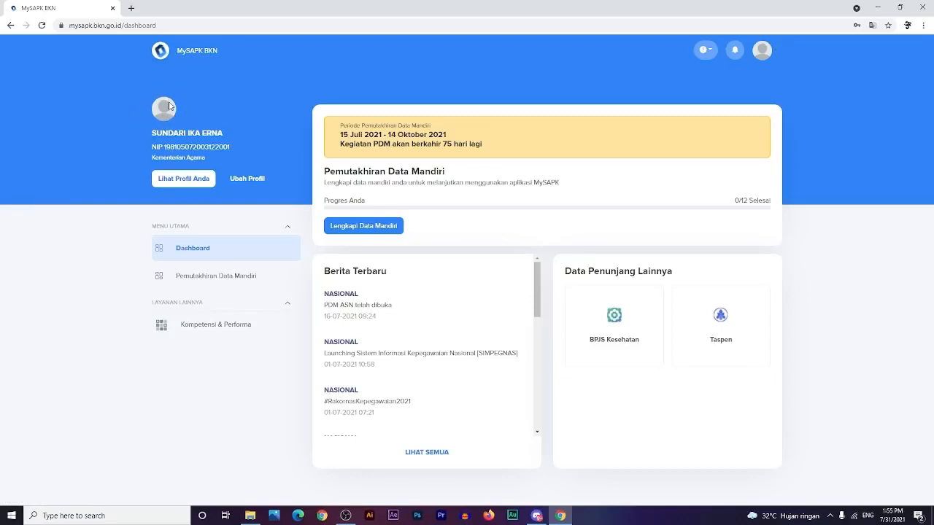
# - Review the Golongan, Jabatan, Posisi, Pendidikan, Pribadi and Keluarga profile tabs, then open Ubah Profil
pyautogui.click(186, 185)
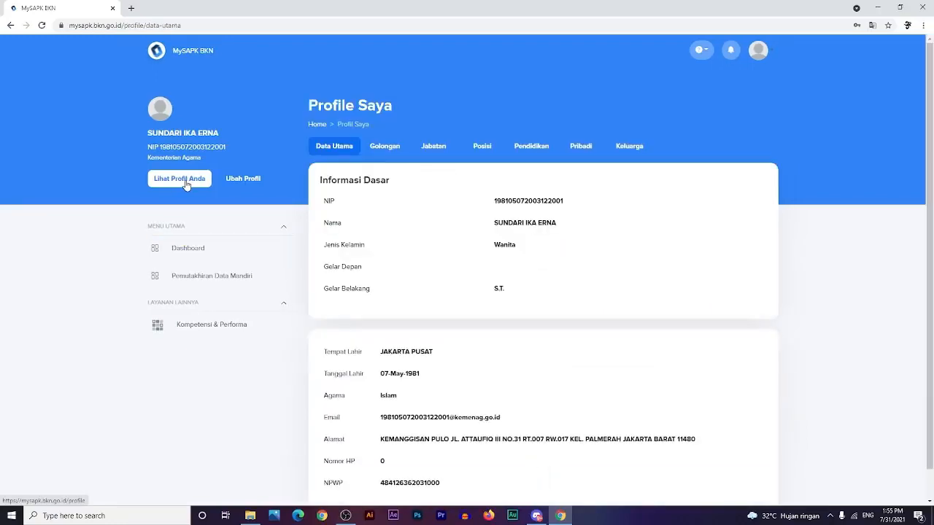
pyautogui.scroll(-1, 443, 387)
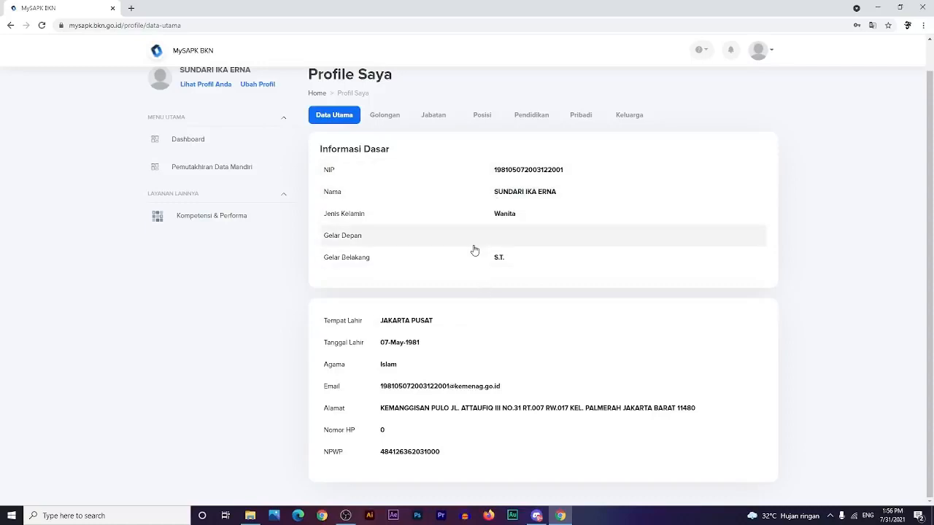
pyautogui.scroll(1, 455, 455)
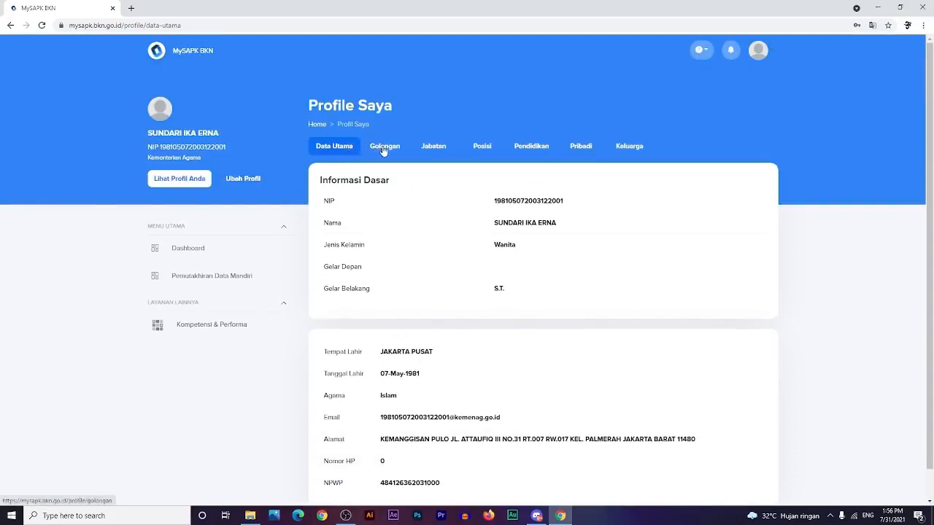
pyautogui.click(384, 148)
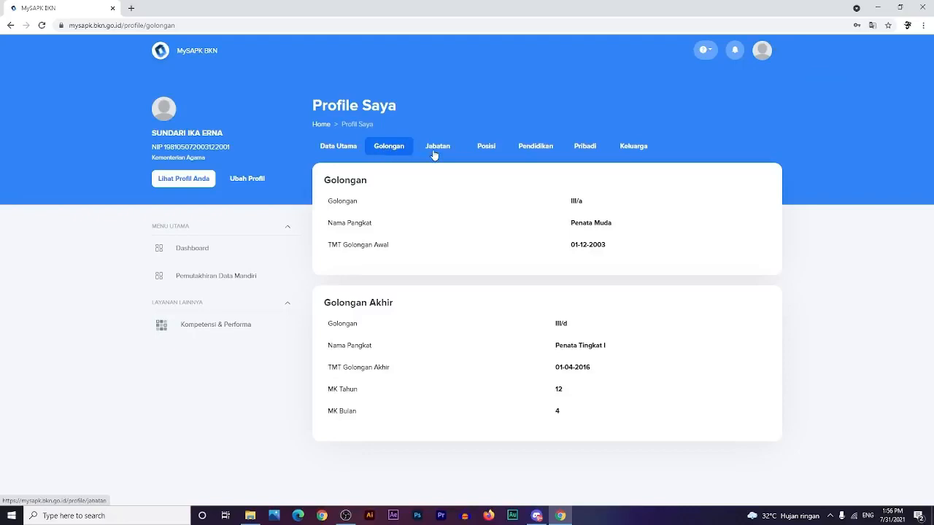
pyautogui.click(434, 154)
pyautogui.click(492, 151)
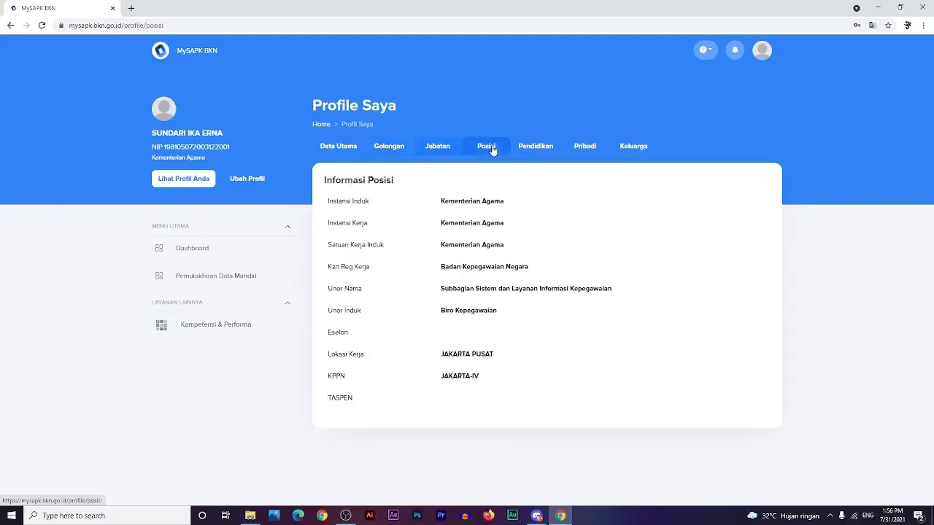
pyautogui.click(542, 152)
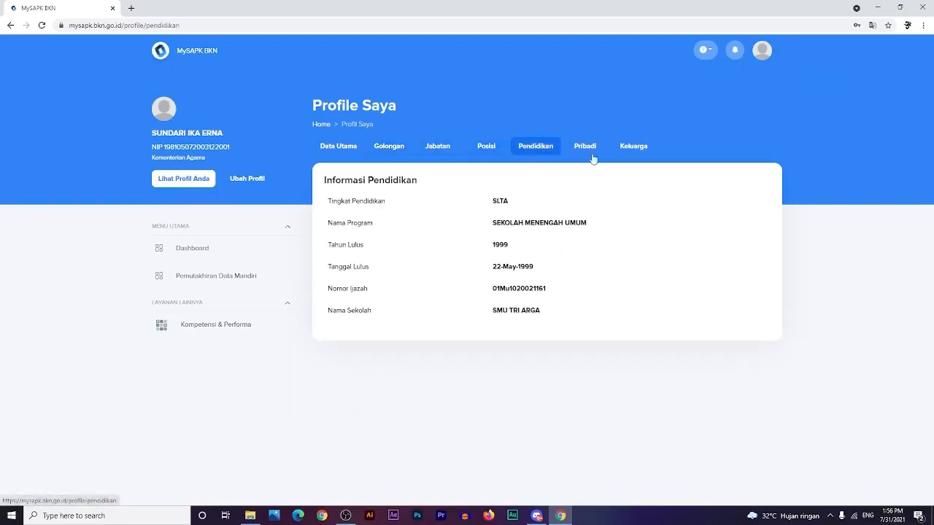
pyautogui.click(588, 154)
pyautogui.click(621, 151)
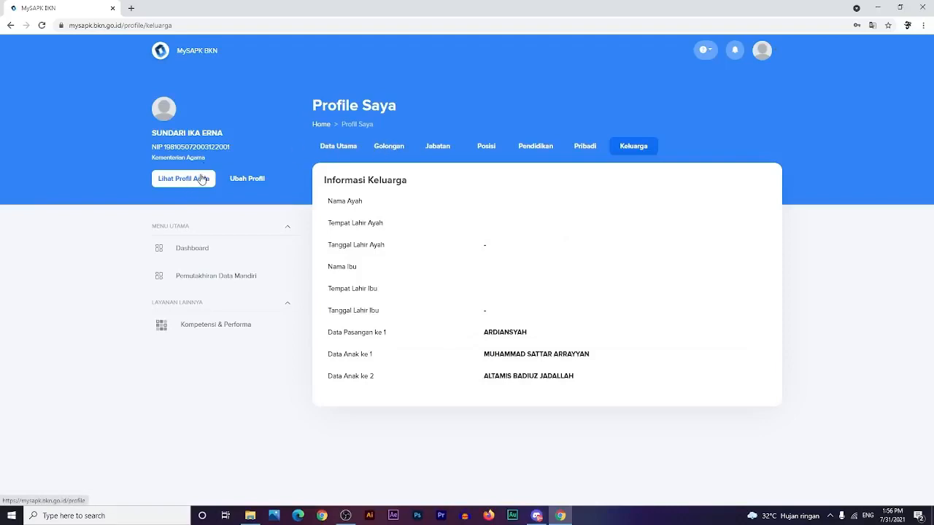
pyautogui.click(254, 186)
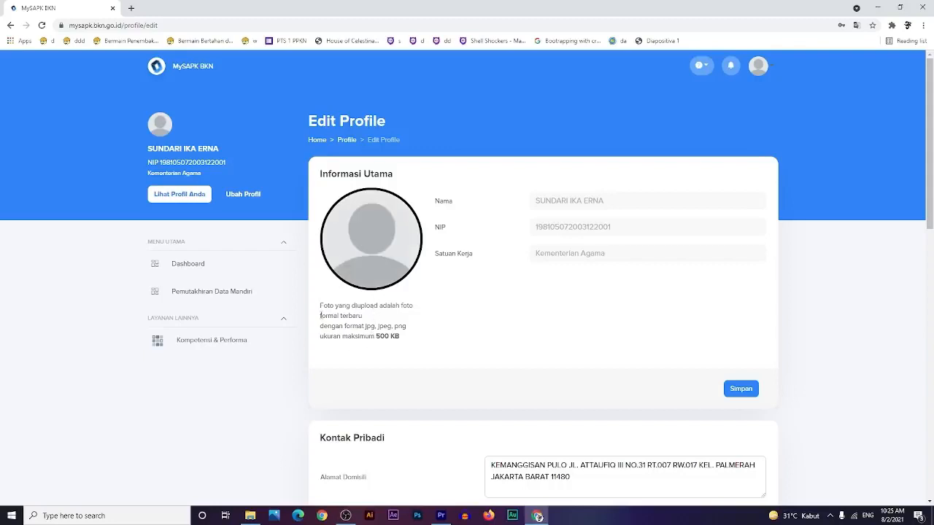
pyautogui.moveTo(321, 306); pyautogui.dragTo(413, 348)
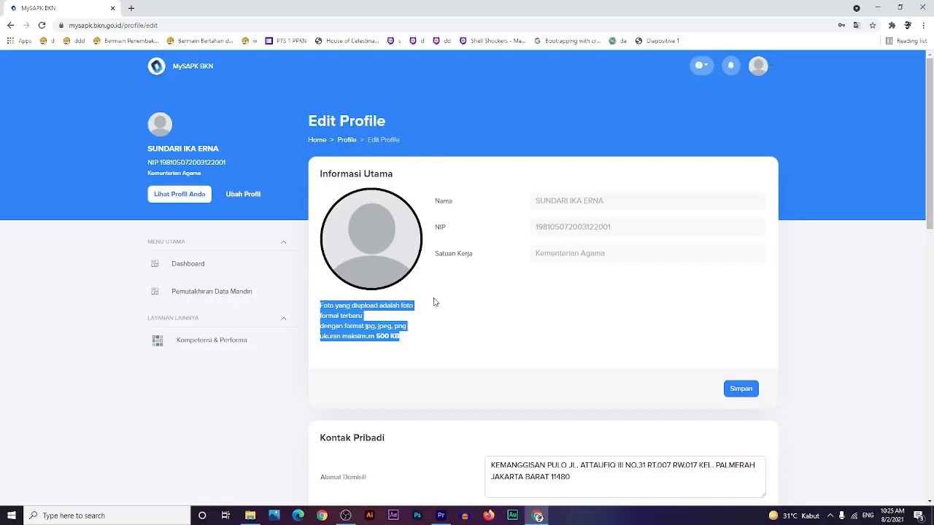
pyautogui.click(377, 323)
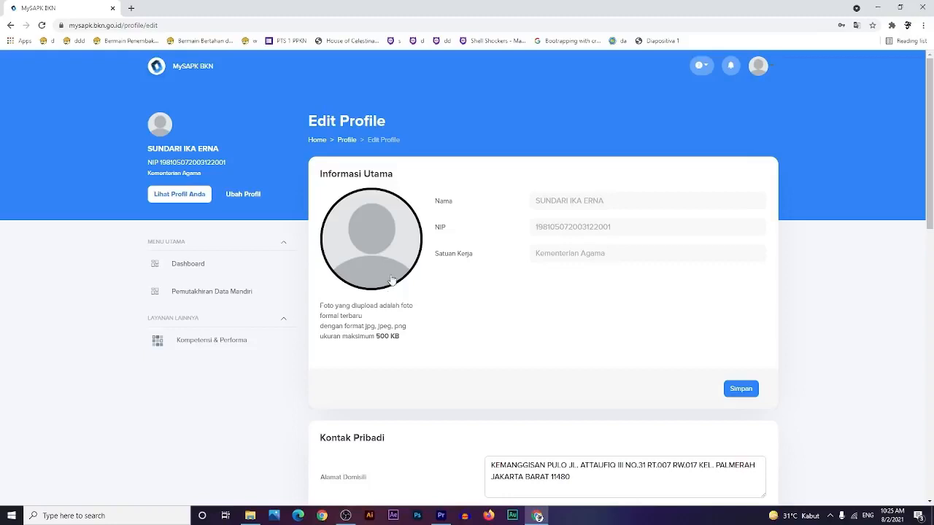
# - Upload the red-background portrait as the profile photo, save it and acknowledge the success message
pyautogui.click(372, 243)
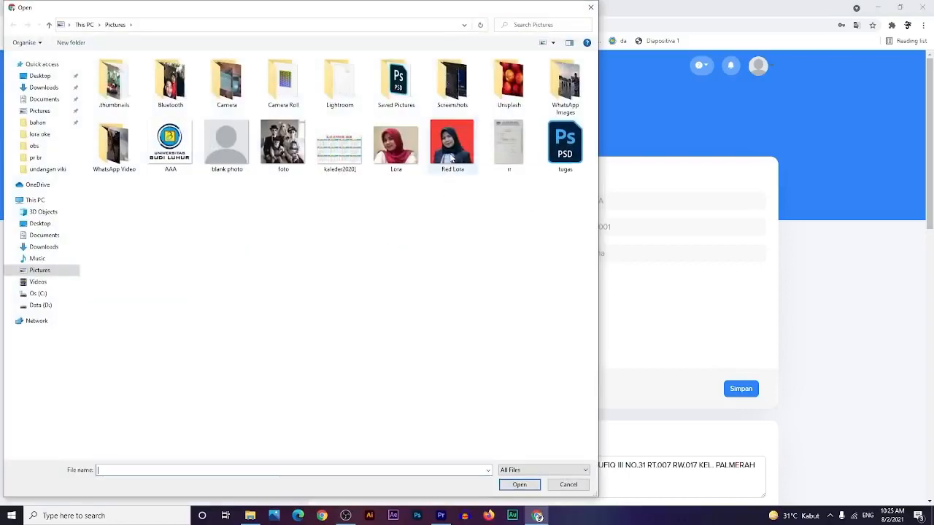
pyautogui.doubleClick(452, 155)
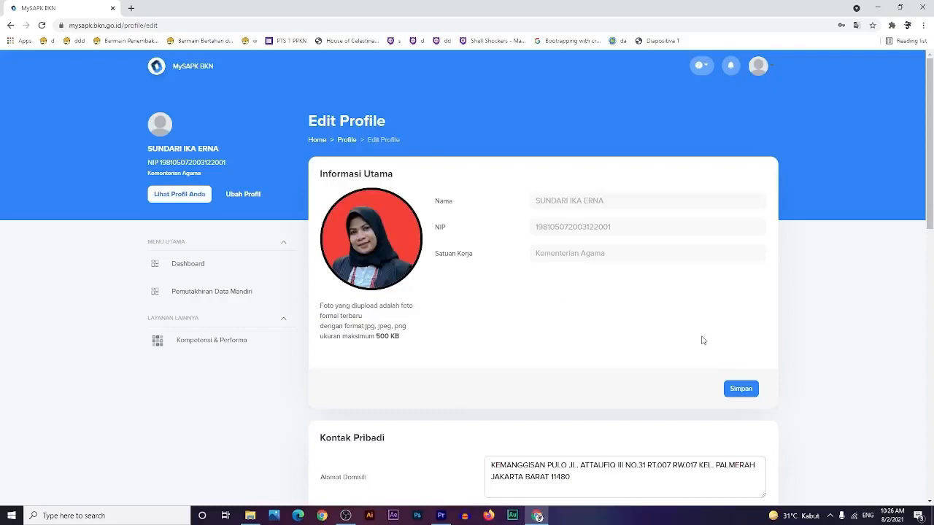
pyautogui.click(738, 389)
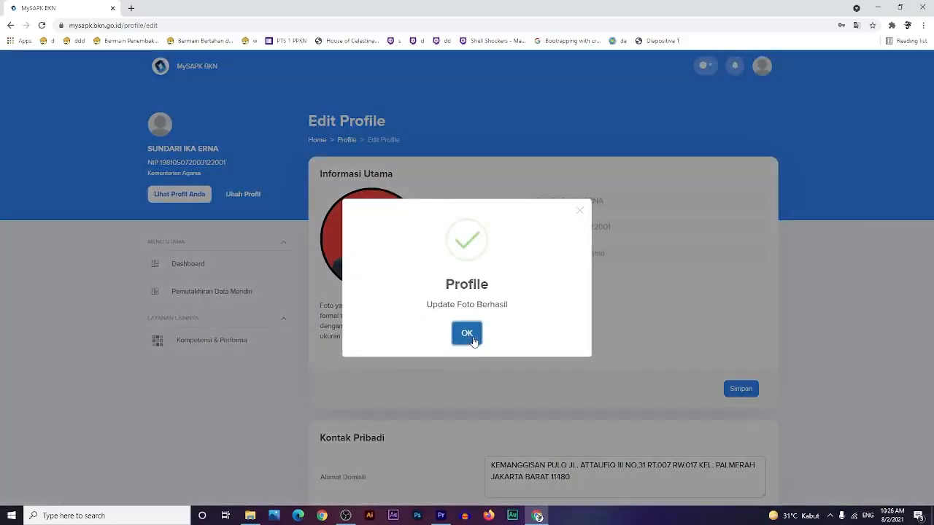
pyautogui.click(466, 334)
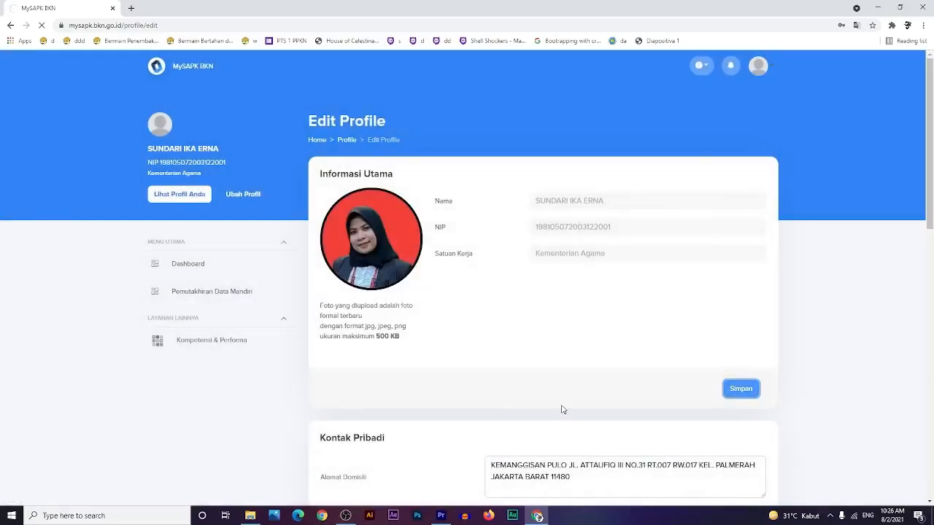
pyautogui.scroll(-3, 564, 418)
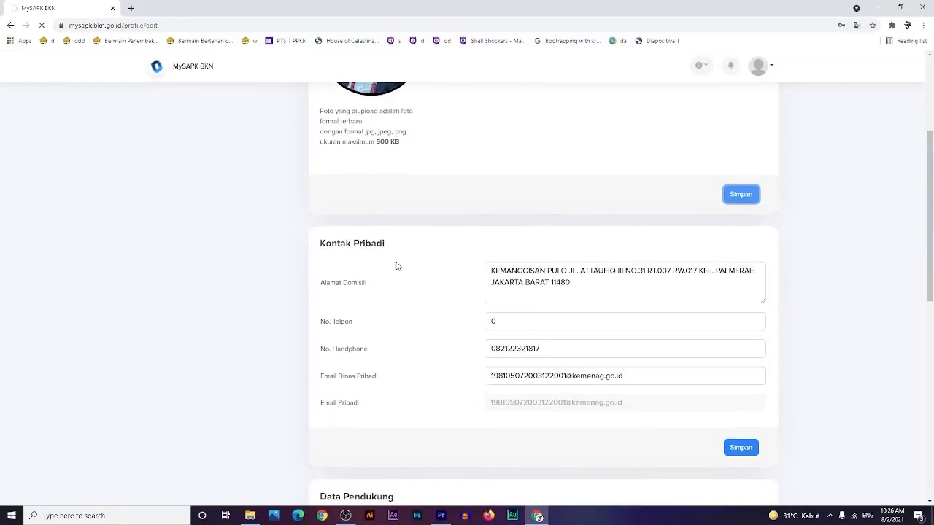
pyautogui.scroll(-1, 535, 344)
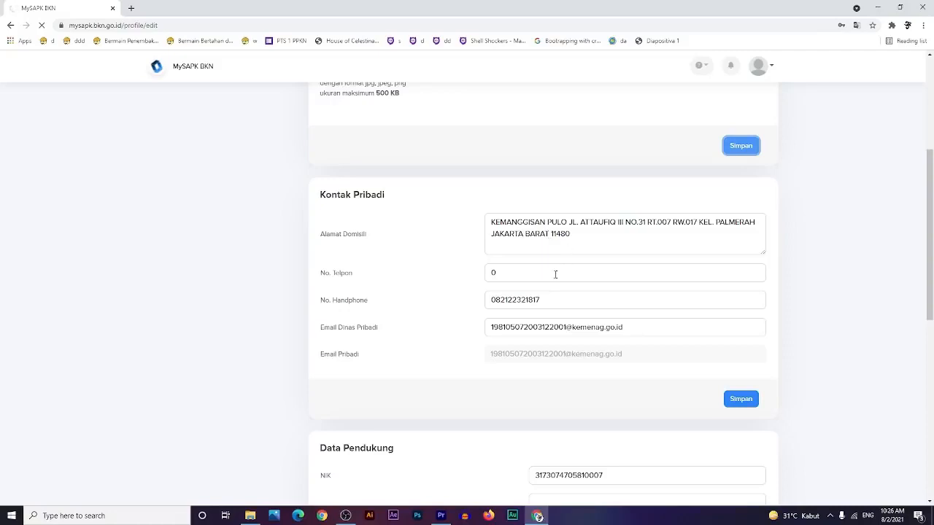
pyautogui.doubleClick(514, 276)
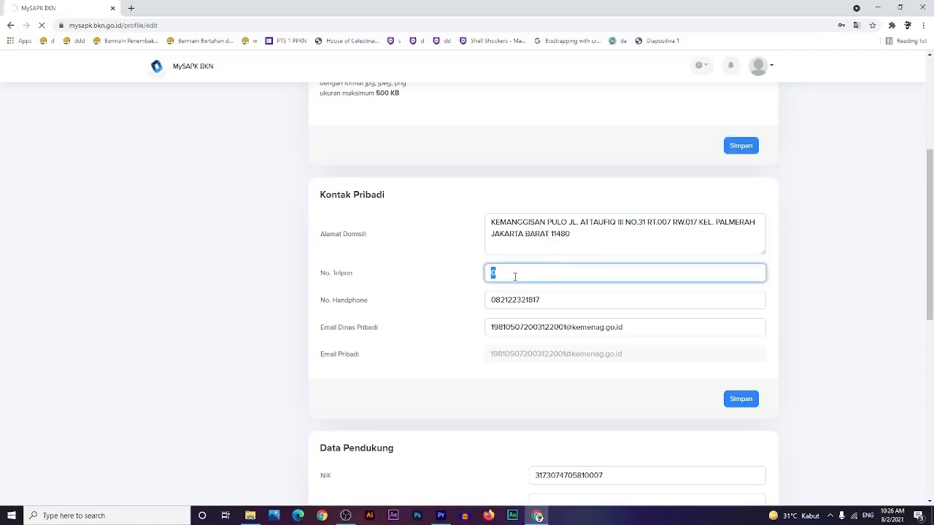
pyautogui.click(543, 300)
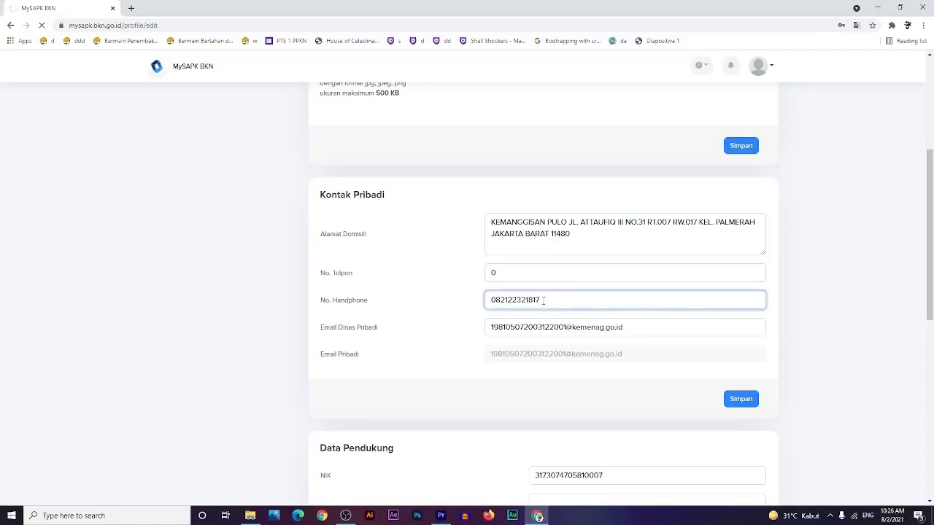
pyautogui.click(585, 330)
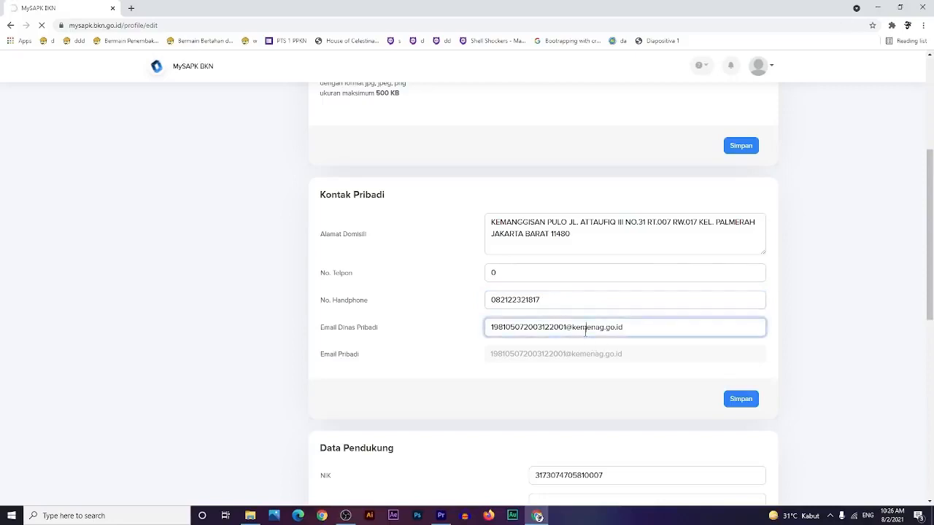
pyautogui.scroll(-2, 577, 382)
pyautogui.scroll(-2, 576, 381)
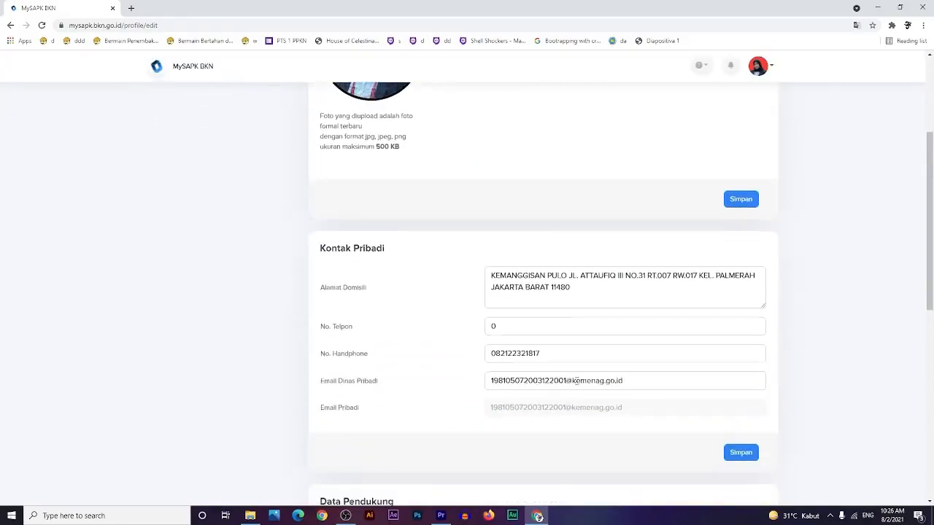
pyautogui.scroll(-1, 553, 350)
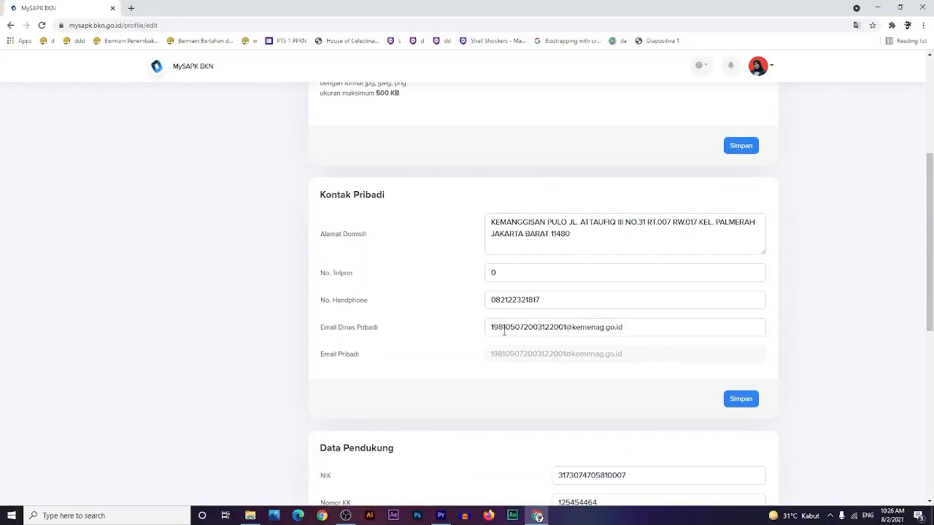
pyautogui.moveTo(490, 329); pyautogui.dragTo(624, 342)
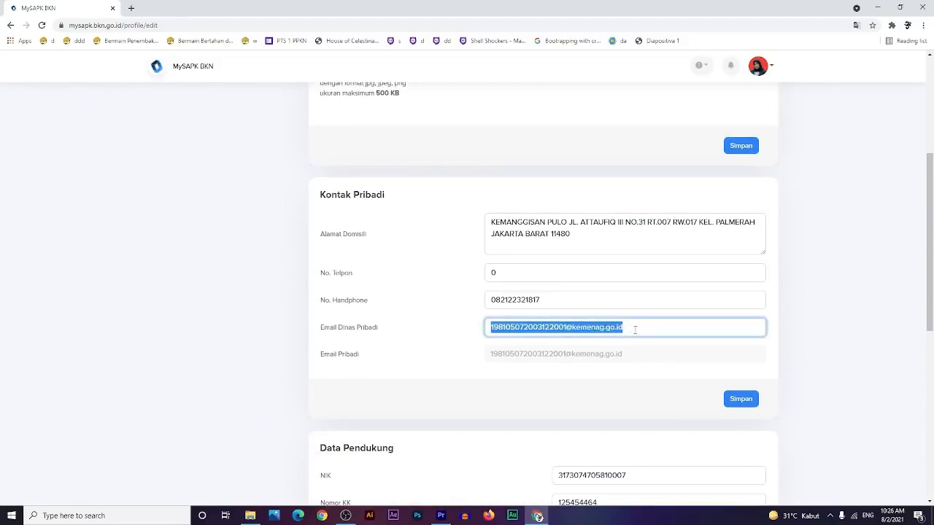
pyautogui.click(635, 330)
pyautogui.scroll(-3, 617, 386)
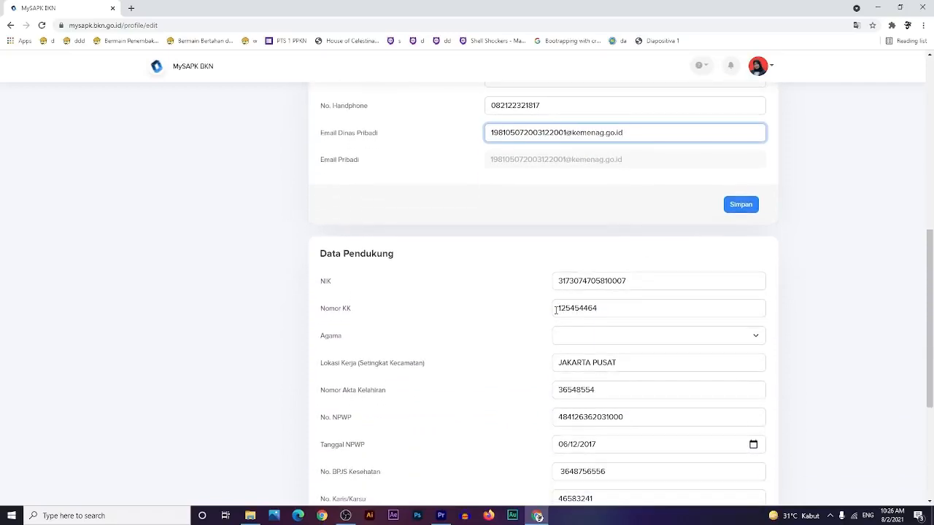
# - Check the Nomor KK field and the empty Agama options list
pyautogui.click(556, 310)
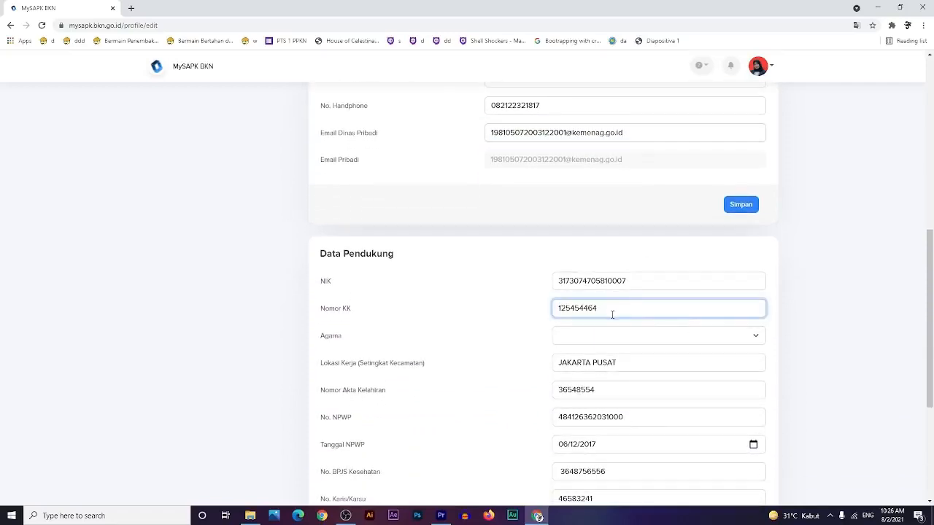
pyautogui.click(757, 337)
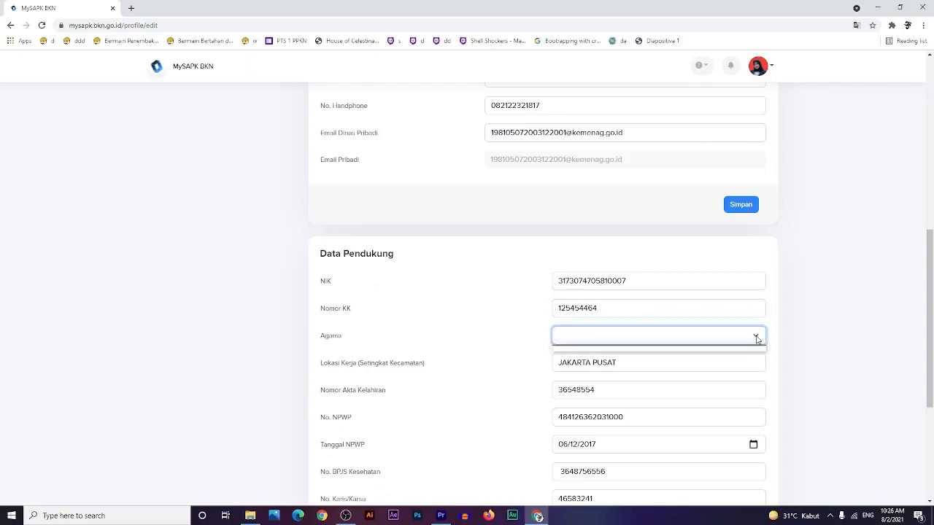
pyautogui.click(609, 335)
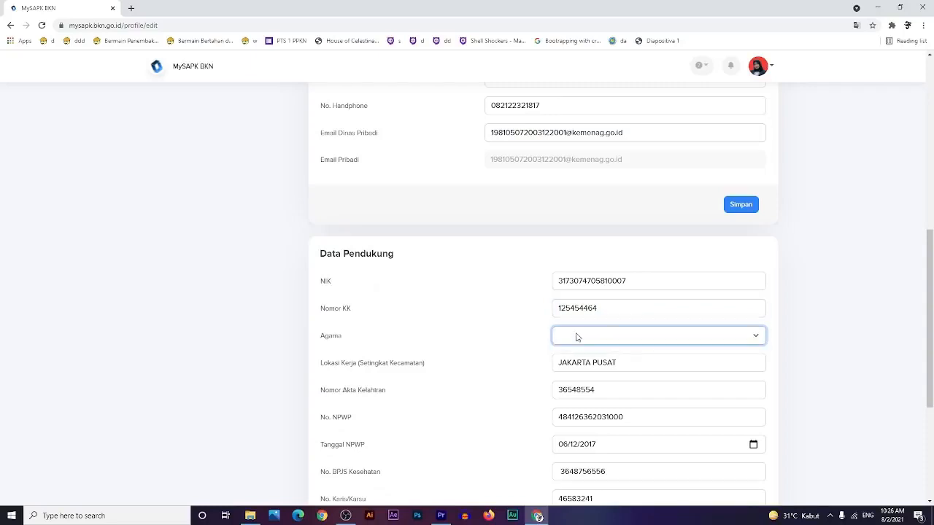
pyautogui.click(576, 337)
pyautogui.click(576, 337)
pyautogui.scroll(-1, 581, 343)
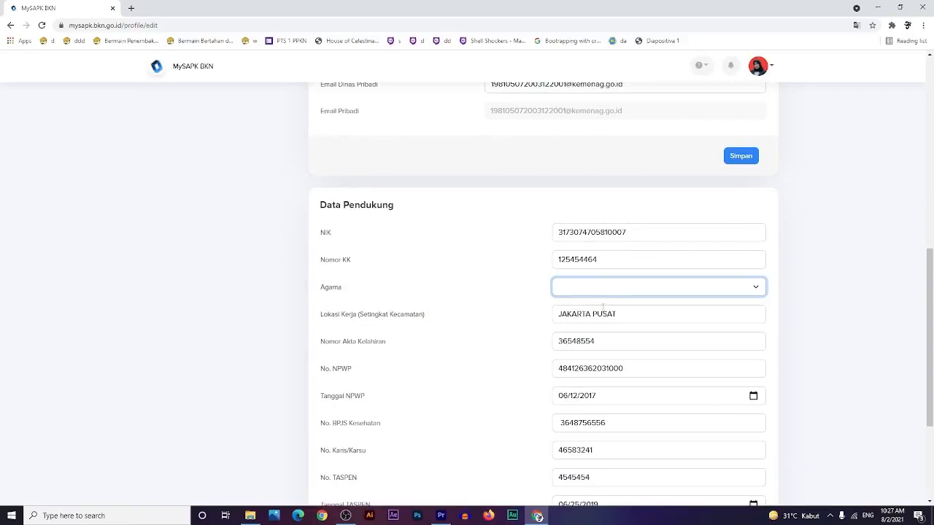
pyautogui.scroll(-1, 590, 314)
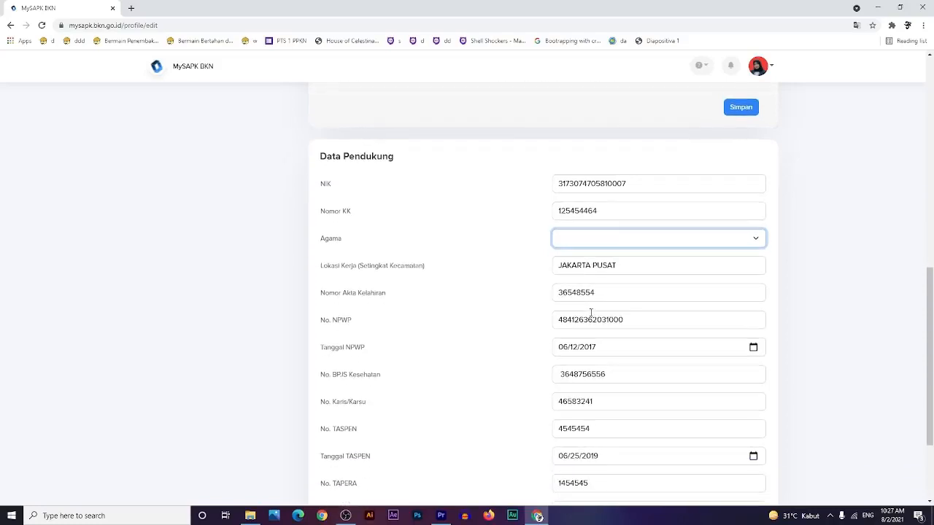
# - Set Nomor Akta Kelahiran to 125555 and No. NPWP to 44445865
pyautogui.click(591, 293)
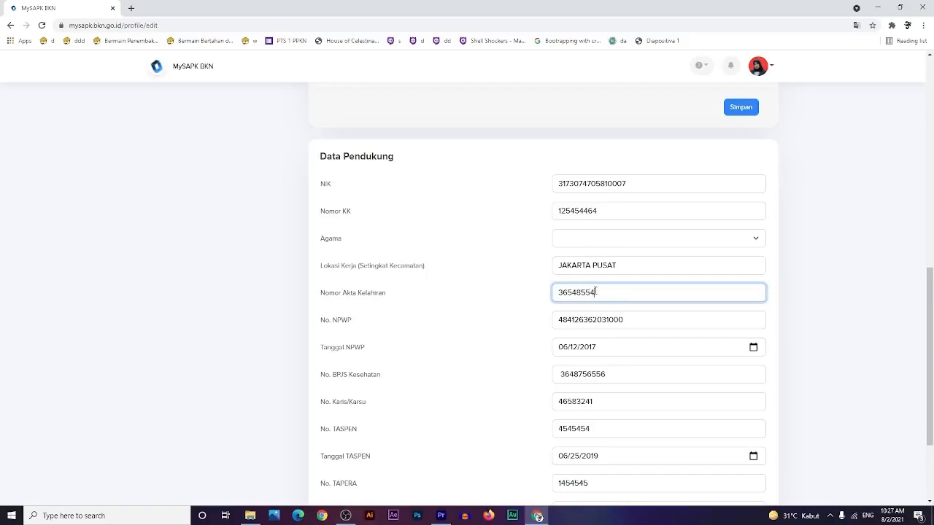
pyautogui.moveTo(594, 293); pyautogui.dragTo(554, 290)
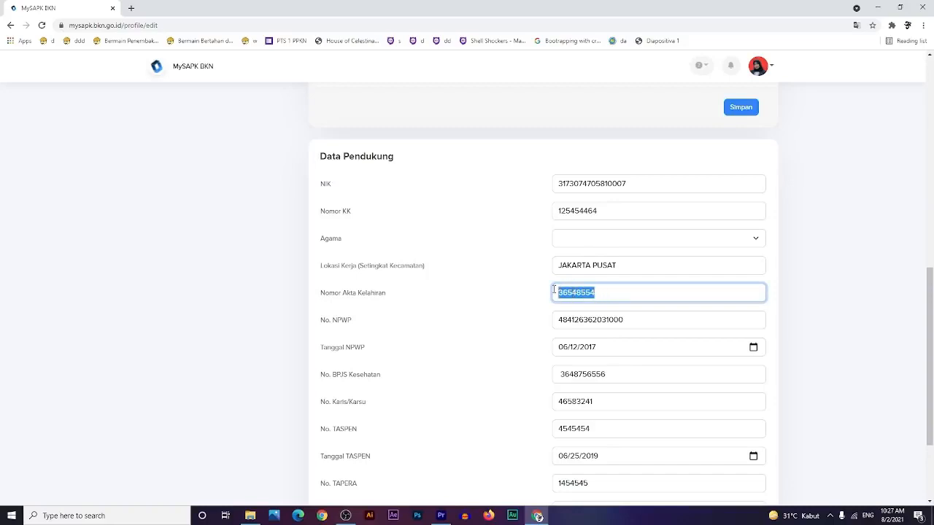
pyautogui.write('125555')
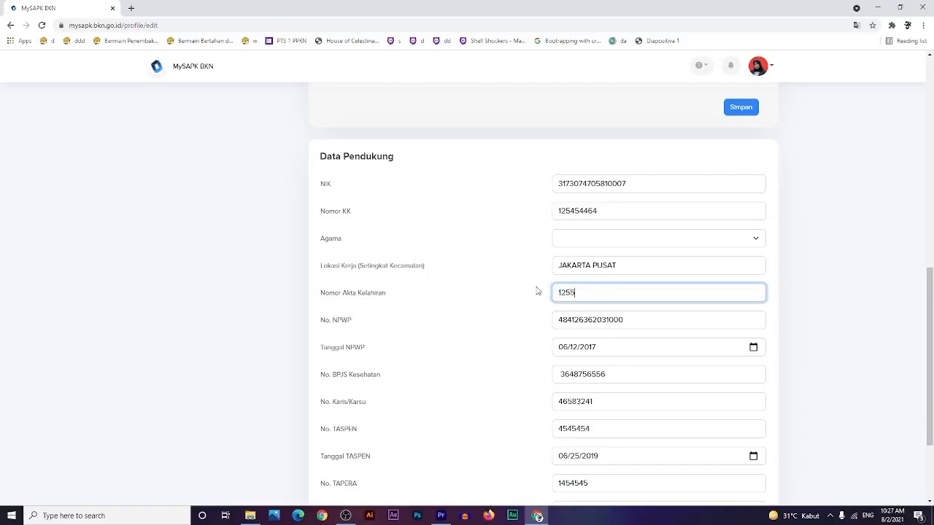
pyautogui.doubleClick(609, 319)
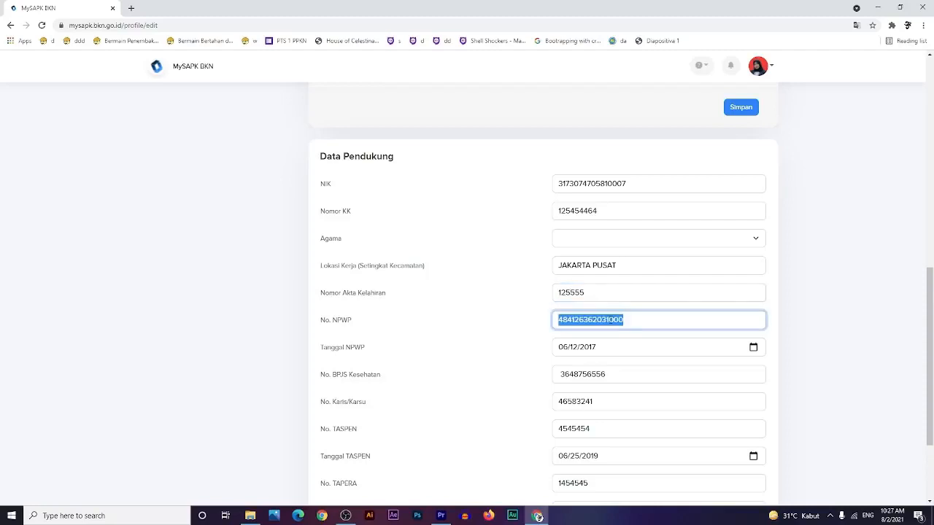
pyautogui.write('44445865')
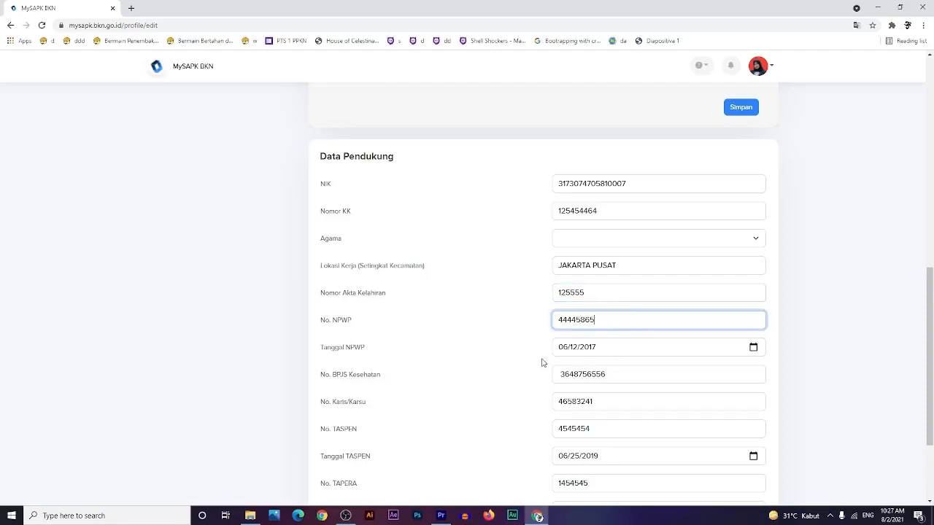
# - Clear the Tanggal NPWP date so it is empty
pyautogui.click(593, 351)
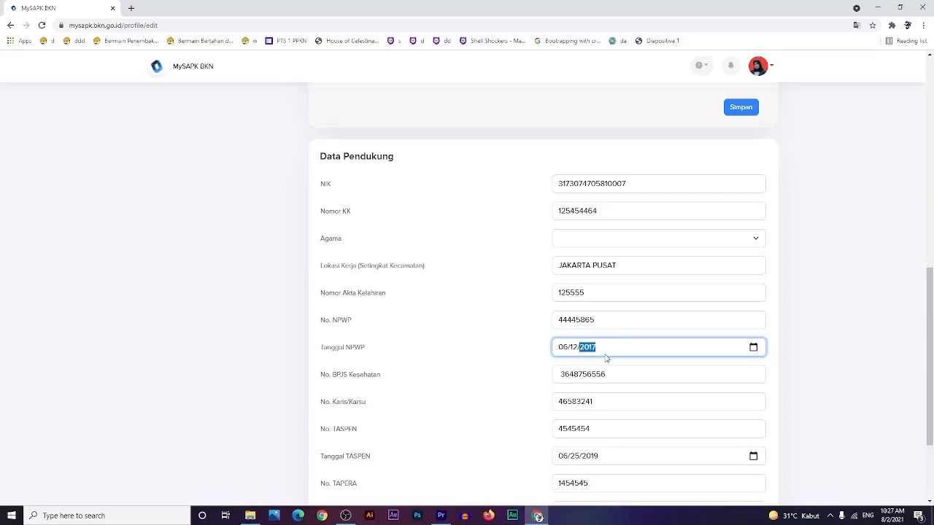
pyautogui.click(560, 350)
pyautogui.press('BackSpace')
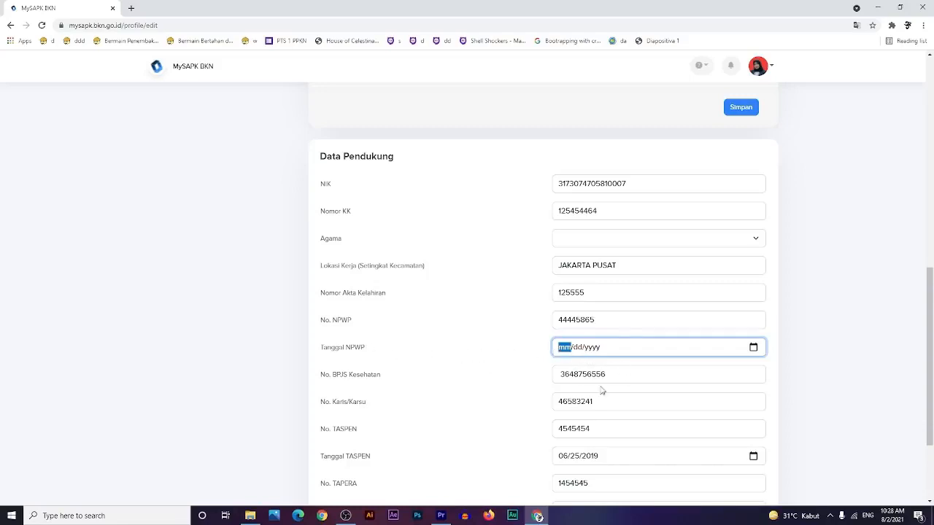
pyautogui.click(626, 379)
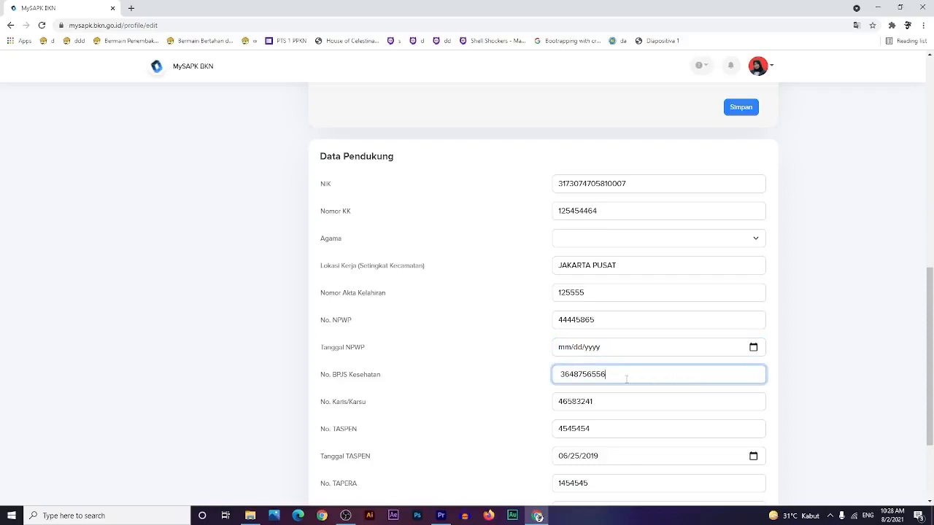
# - Set No. Karis/Karsu to 44552225 and No. TASPEN to 5544
pyautogui.scroll(-1, 626, 378)
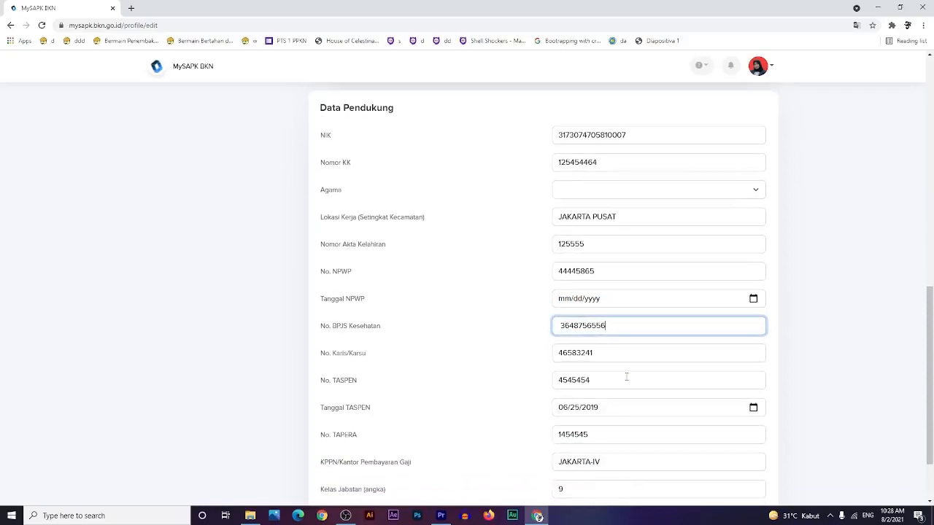
pyautogui.doubleClick(604, 356)
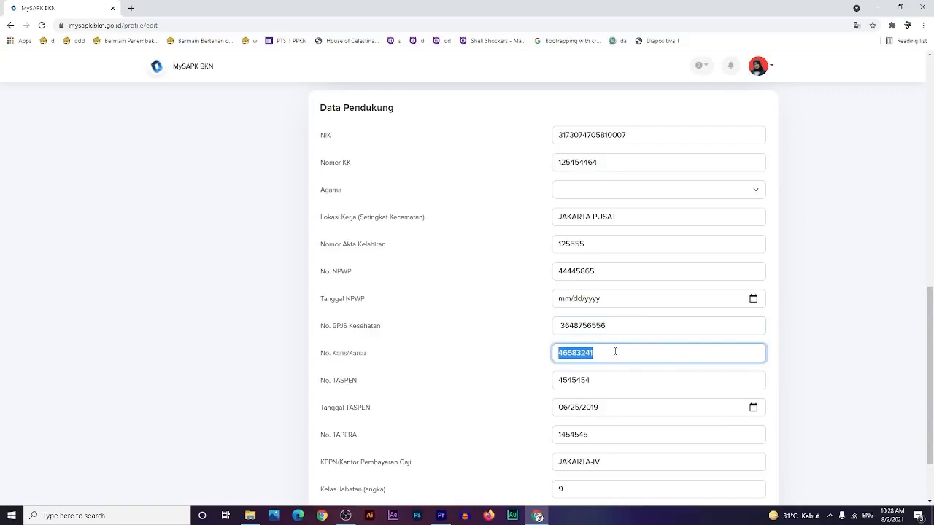
pyautogui.write('44552225')
pyautogui.doubleClick(607, 386)
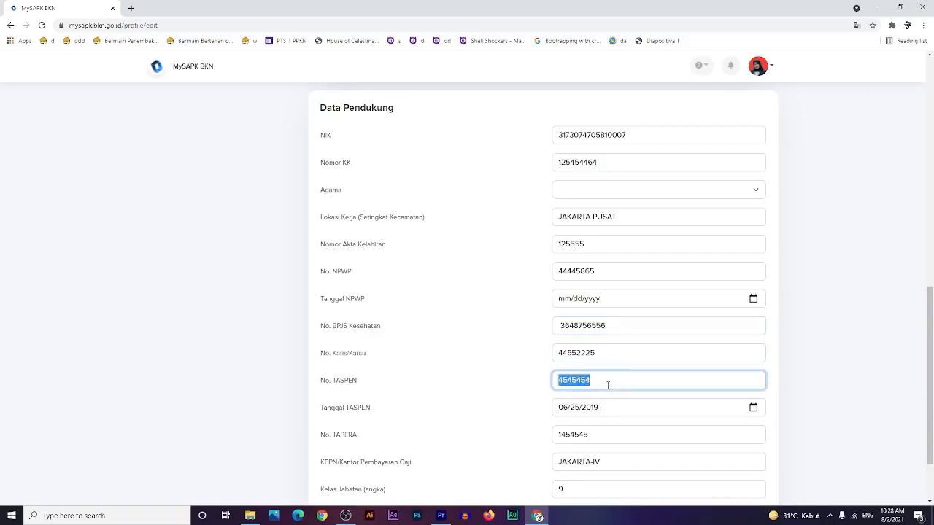
pyautogui.write('5544')
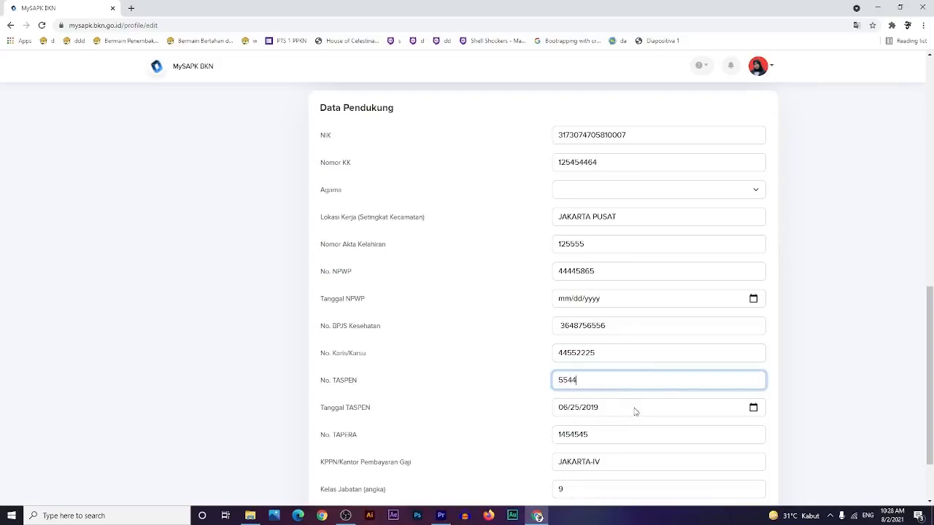
# - Review No. TAPERA and Kelas Jabatan 9, leaving both unchanged
pyautogui.click(616, 438)
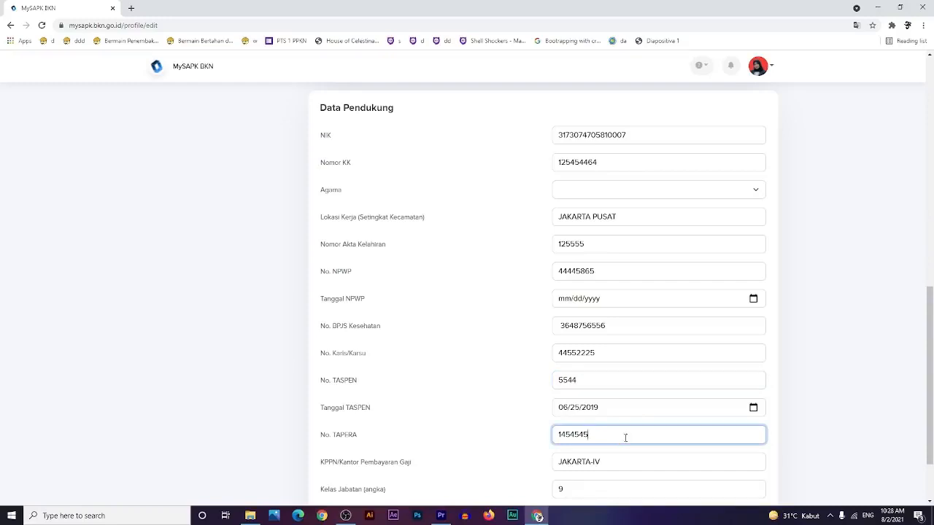
pyautogui.moveTo(625, 438); pyautogui.dragTo(554, 438)
pyautogui.click(631, 478)
pyautogui.click(559, 488)
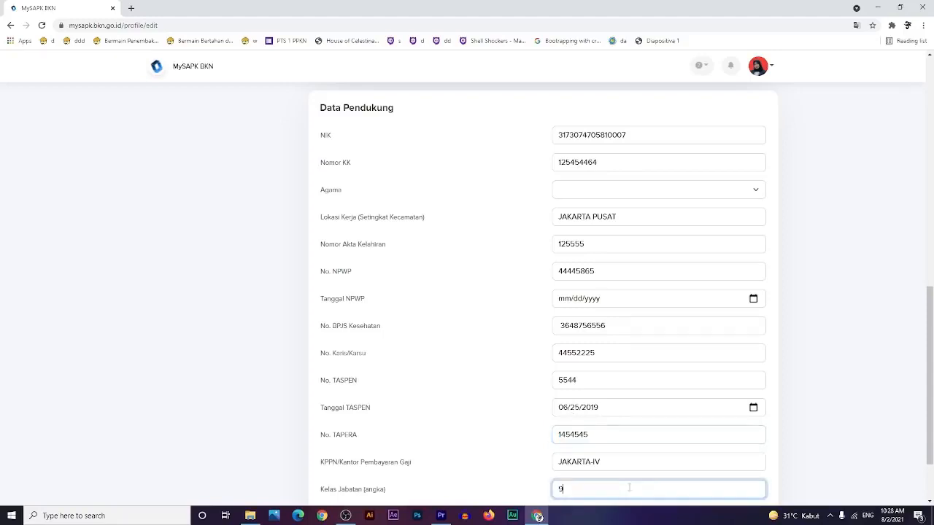
pyautogui.scroll(-2, 583, 467)
pyautogui.doubleClick(565, 404)
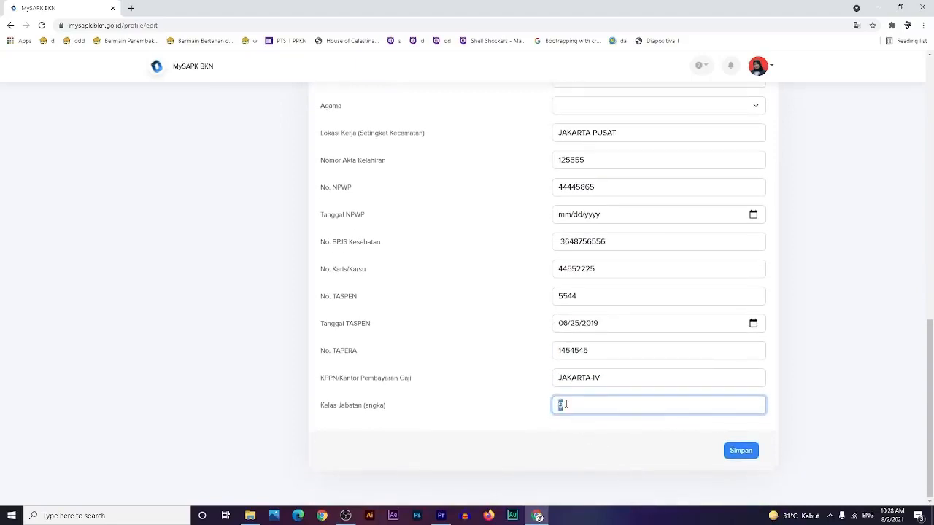
pyautogui.click(566, 404)
pyautogui.scroll(2, 616, 396)
pyautogui.scroll(-2, 619, 394)
pyautogui.scroll(6, 634, 401)
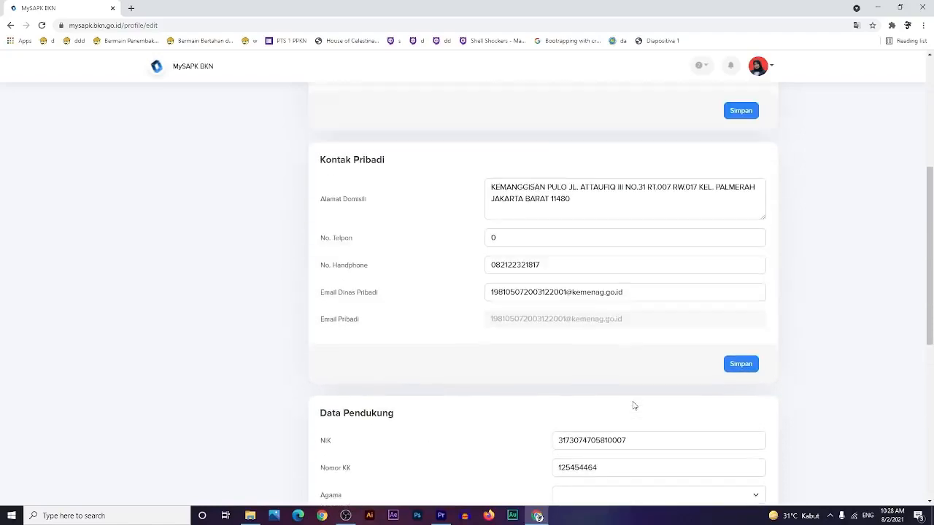
pyautogui.scroll(-6, 633, 405)
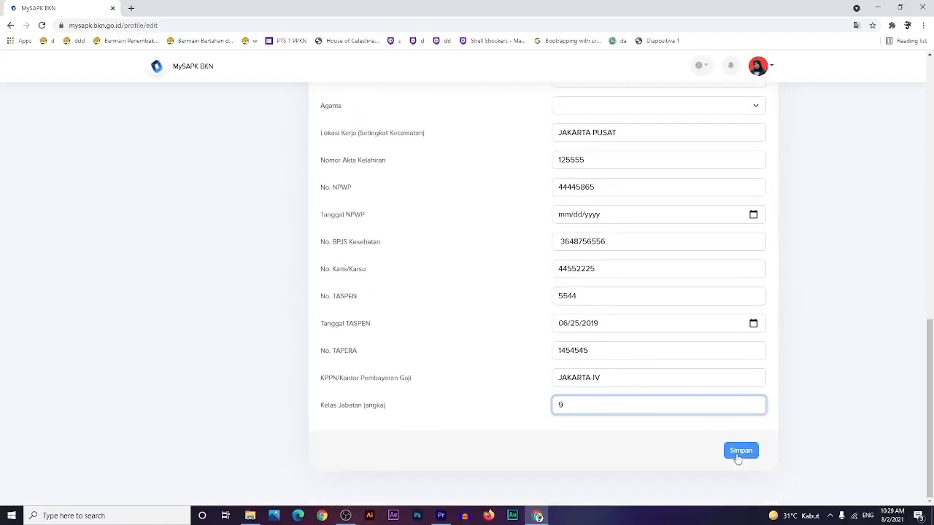
# - Save the Data Pendukung changes, confirm with Iya and dismiss the success message
pyautogui.click(738, 455)
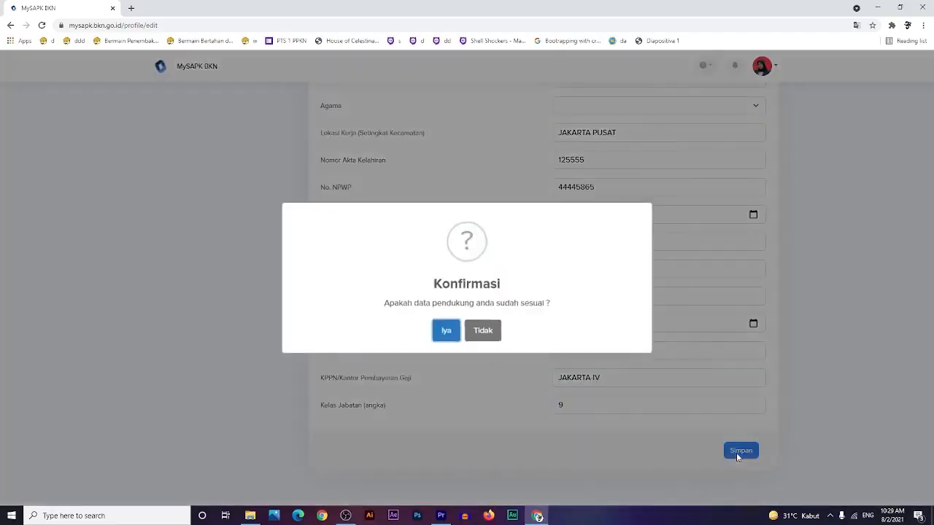
pyautogui.click(445, 334)
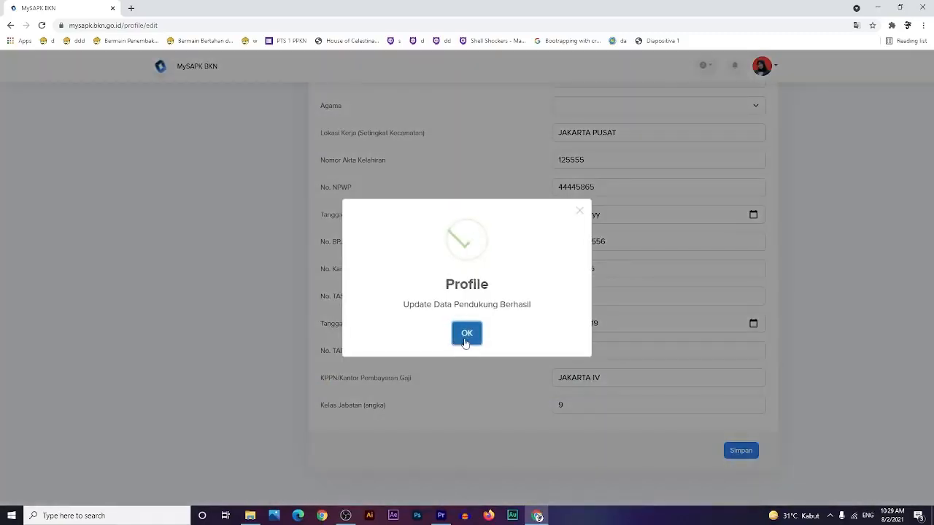
pyautogui.click(467, 334)
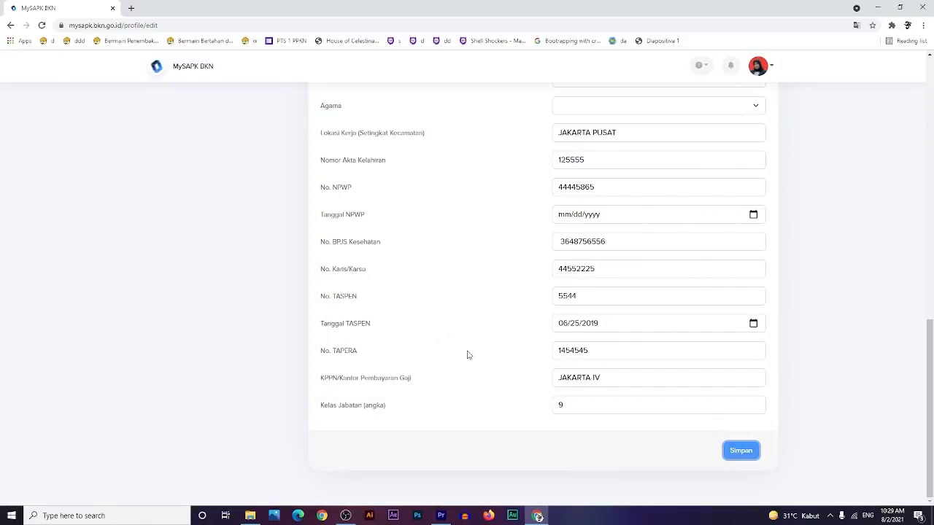
pyautogui.scroll(2, 485, 388)
pyautogui.scroll(5, 485, 388)
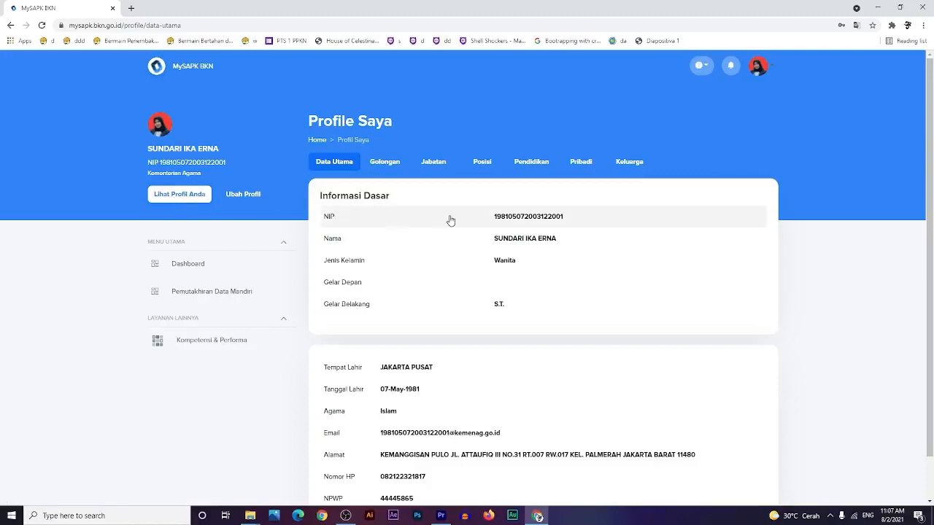
# - Scroll the dashboard to see the Pemutakhiran Data Mandiri progress at 1/12
pyautogui.scroll(-1, 614, 329)
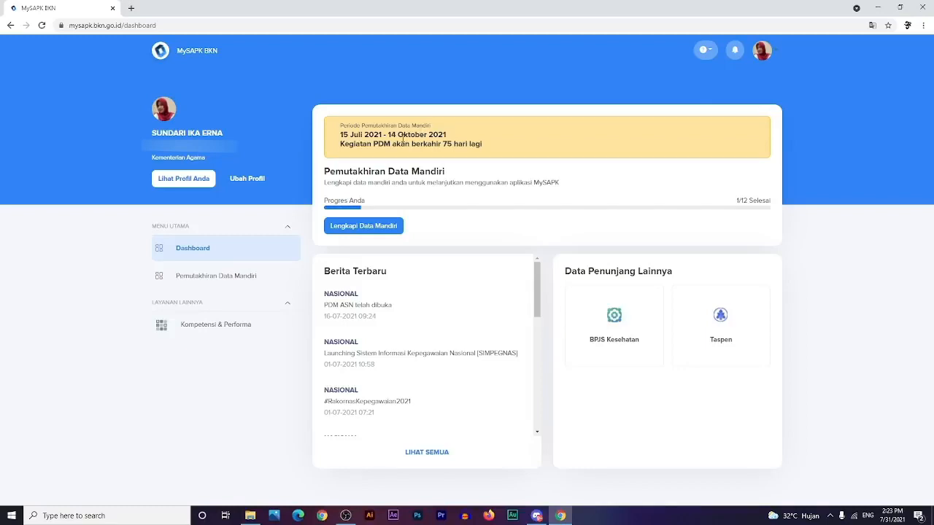
# - Open Pemutakhiran Data Mandiri from the left menu to view each category's completion status
pyautogui.click(363, 227)
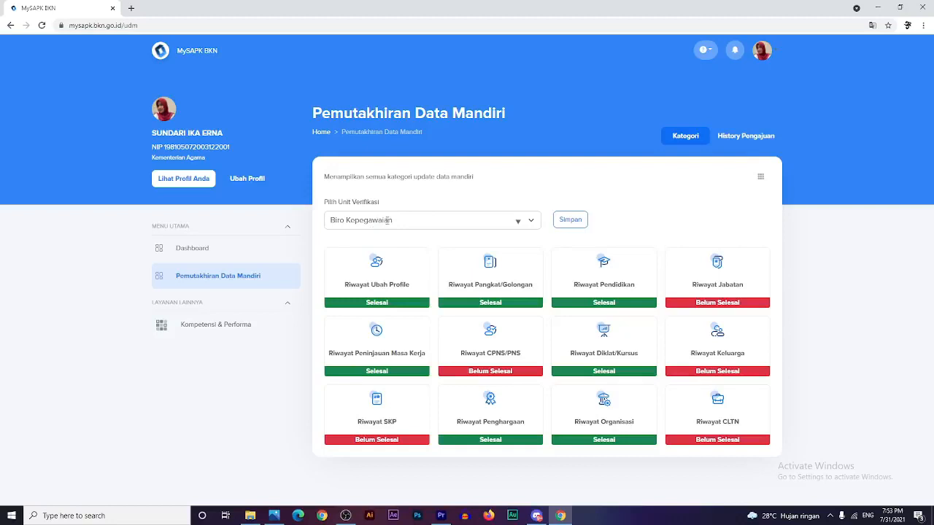
# - Search 'kota jakar', pick Kantor Kementerian Agama Kota Jakarta Barat as verification unit, and save
pyautogui.moveTo(388, 220); pyautogui.dragTo(329, 221)
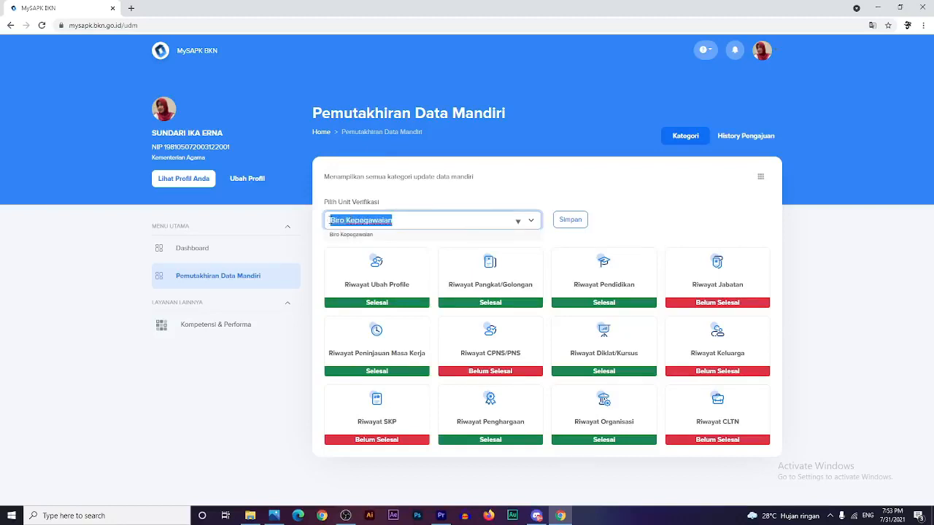
pyautogui.press('BackSpace')
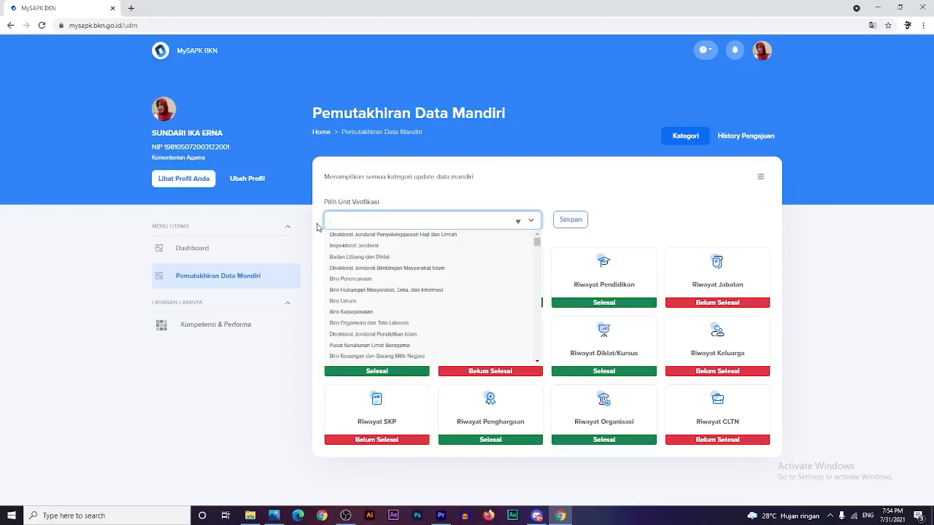
pyautogui.write('kota')
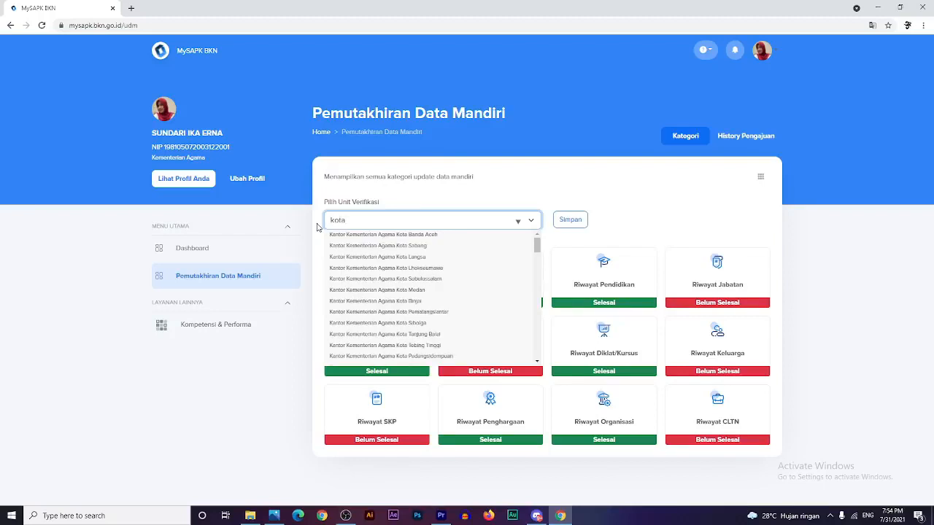
pyautogui.write(' jaka')
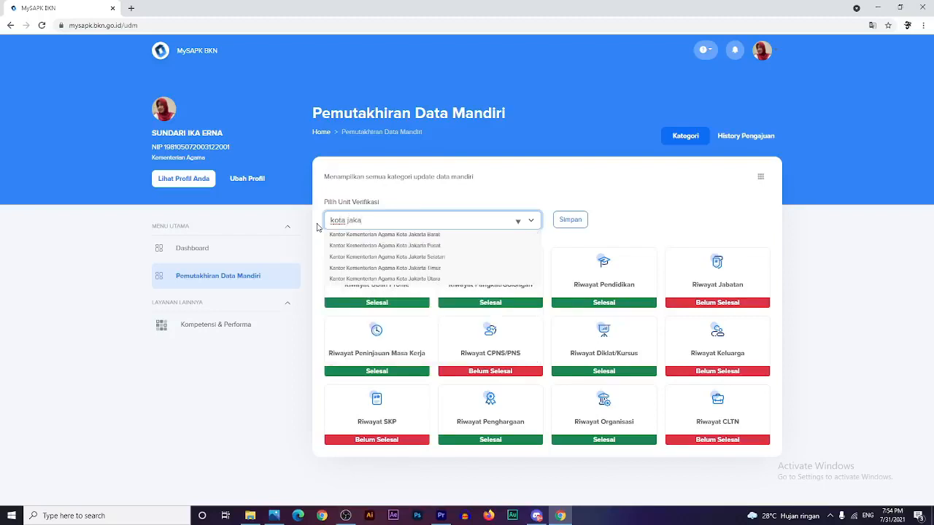
pyautogui.write('r')
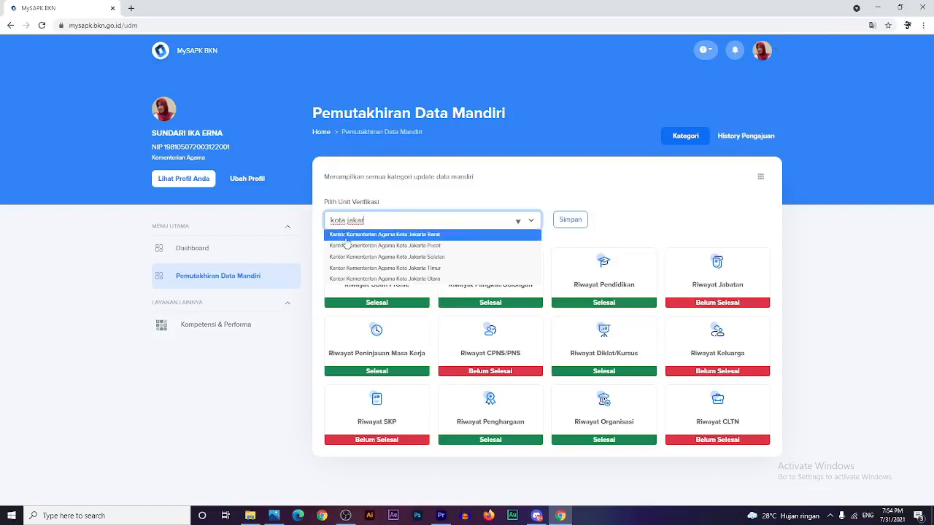
pyautogui.click(346, 237)
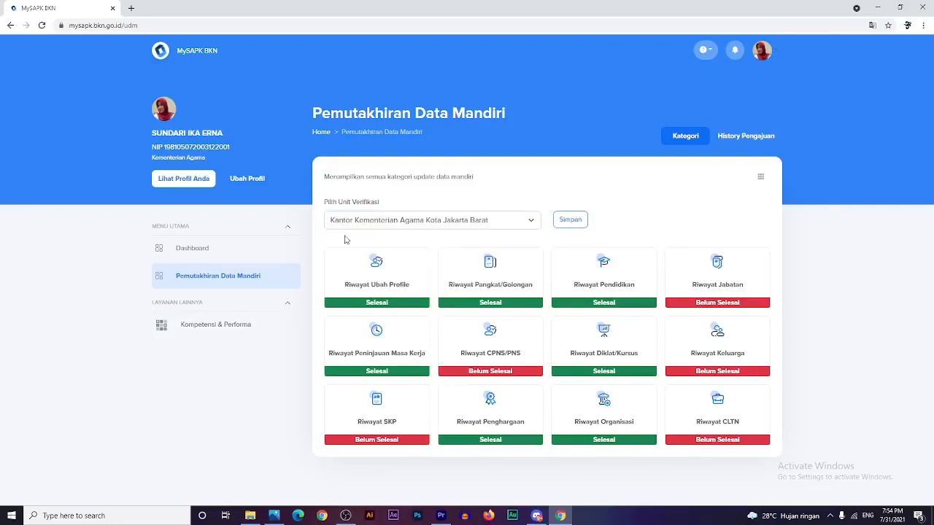
pyautogui.click(569, 218)
# - Replace the verification unit with UIN Syarif Hidayatullah Jakarta, found by typing 'ui'
pyautogui.moveTo(495, 223); pyautogui.dragTo(303, 195)
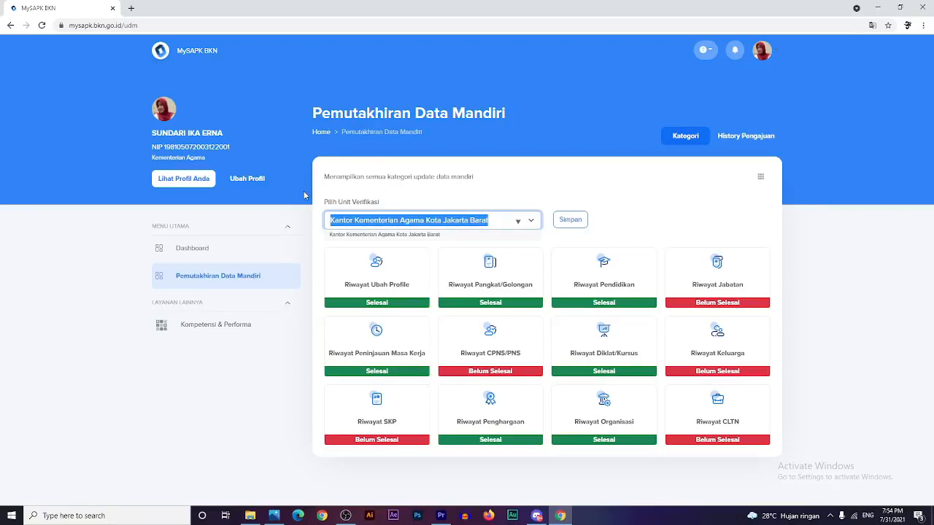
pyautogui.write('ui')
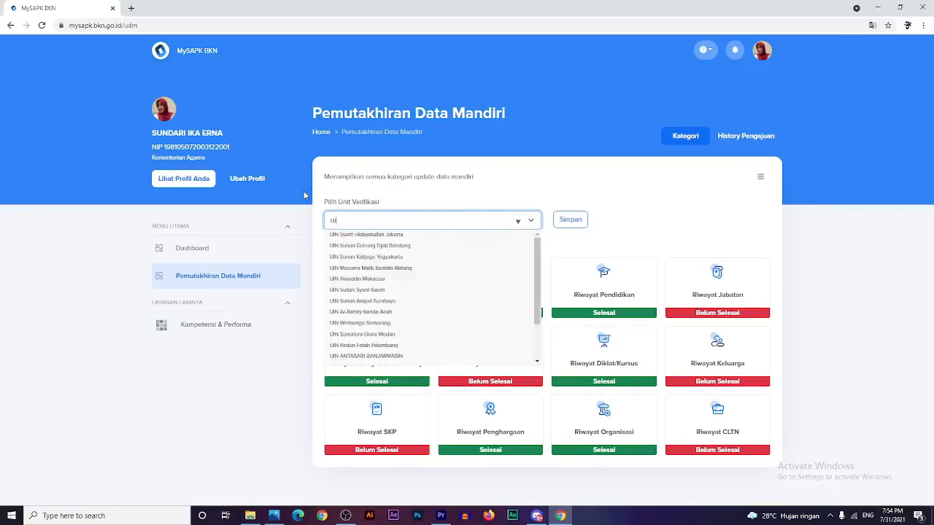
pyautogui.click(377, 235)
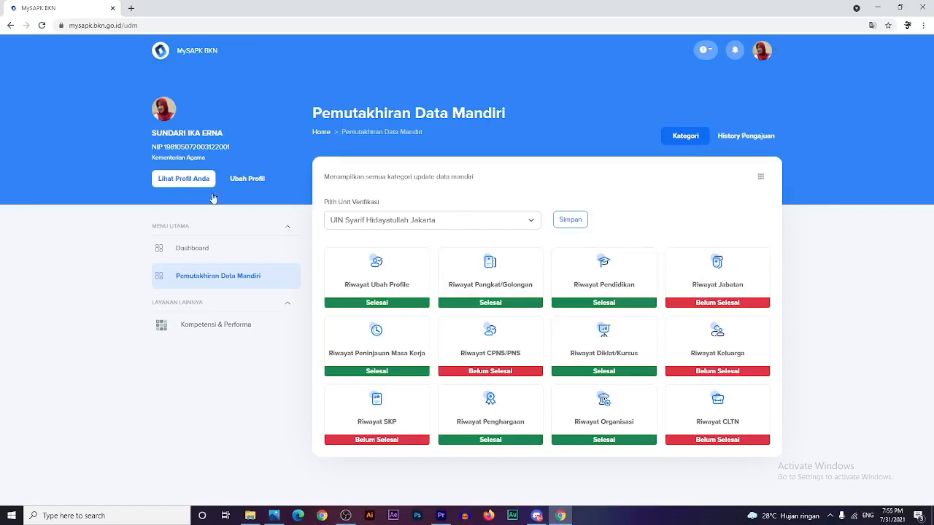
# - Bring up the PDM Dokumen Pengganti.jpg image in Photos from the taskbar
pyautogui.moveTo(281, 519)
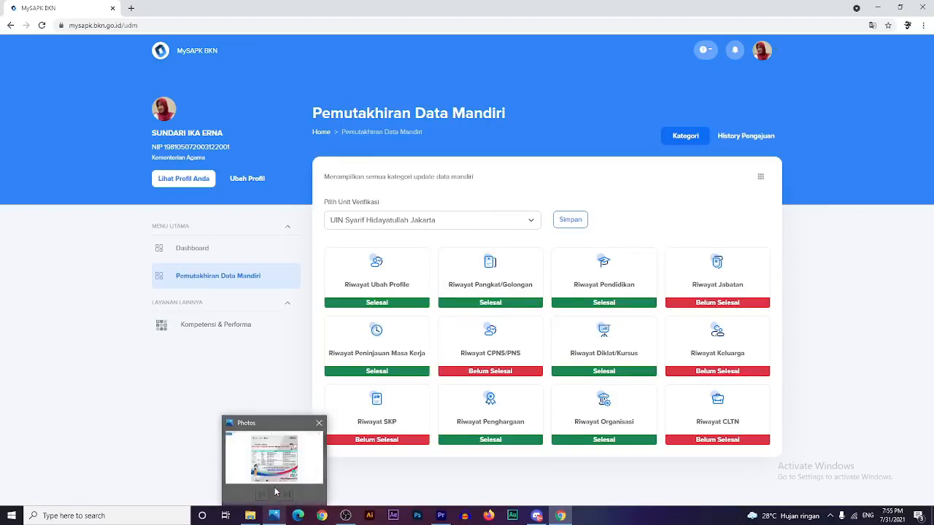
pyautogui.click(275, 491)
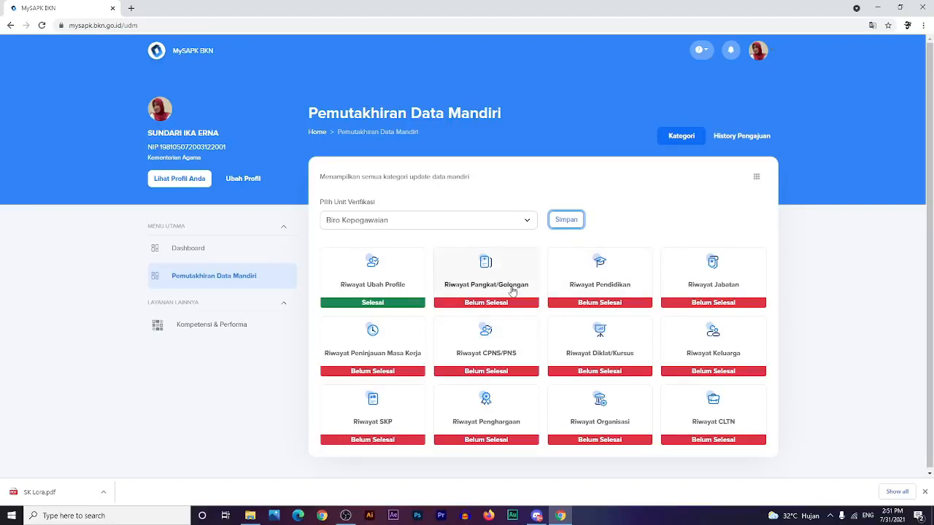
# - Open the III/d - Penata Tingkat I entry in Riwayat Pangkat/Golongan for editing via Ubah Data
pyautogui.click(513, 291)
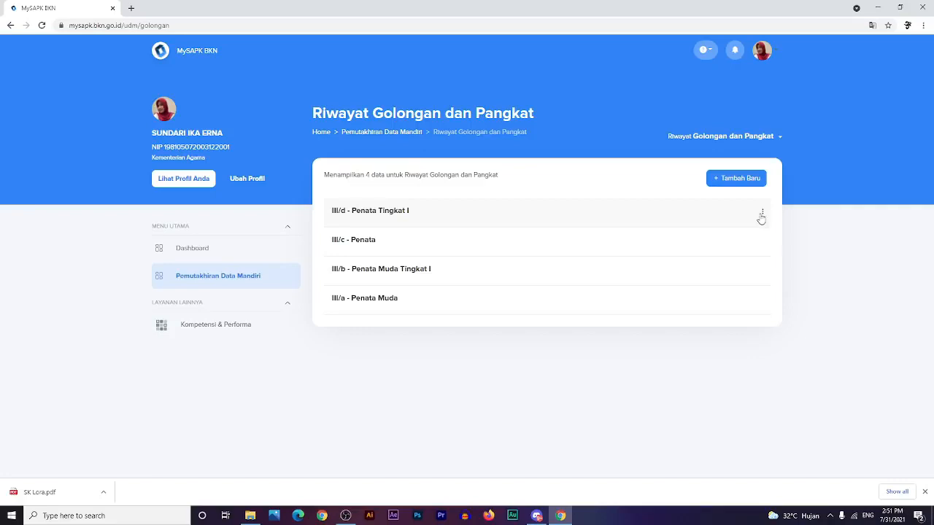
pyautogui.click(762, 216)
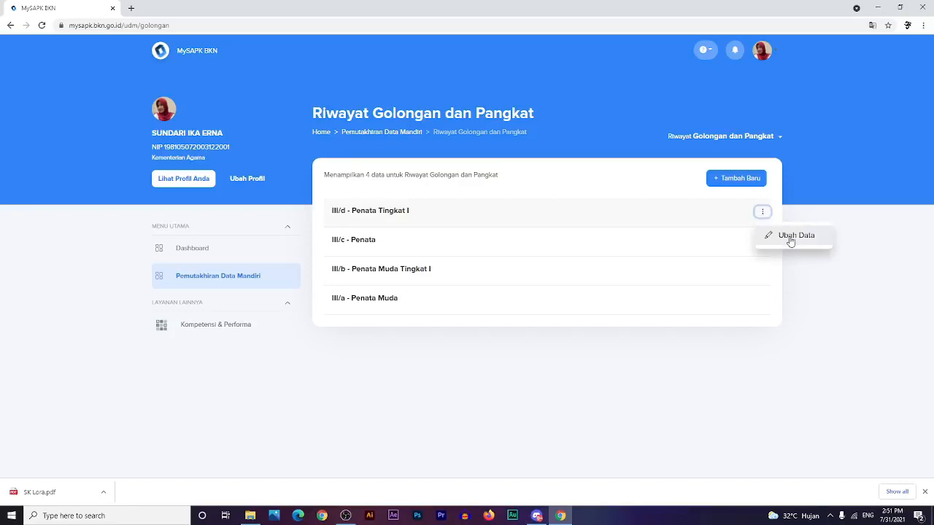
pyautogui.click(790, 237)
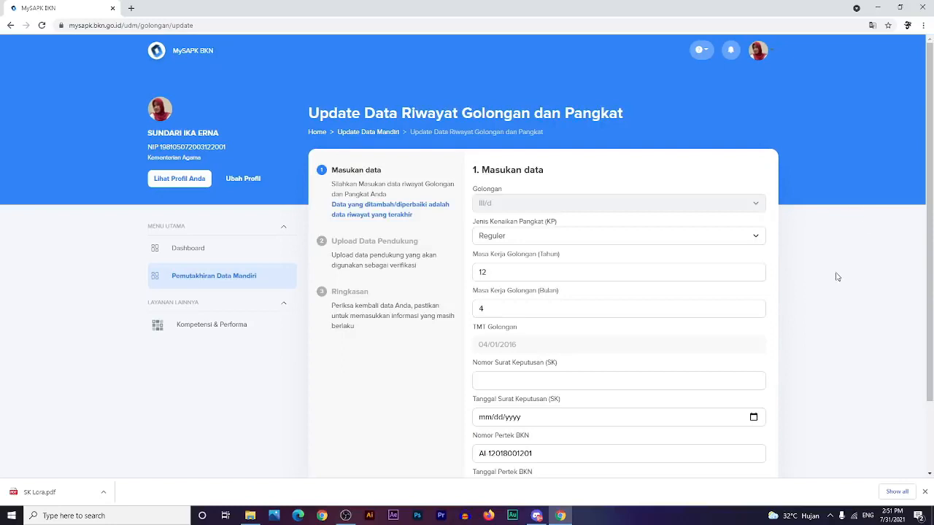
# - Enter B.II/2/2010 as the Nomor Surat Keputusan (SK)
pyautogui.click(549, 384)
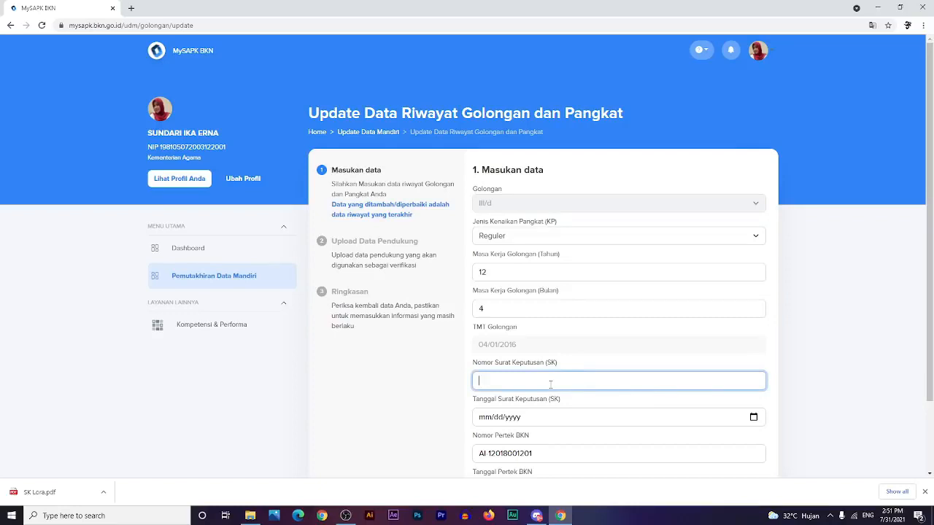
pyautogui.write('B')
pyautogui.write('.II/2/2010')
# - Set the Tanggal Surat Keputusan to 1 July 2010
pyautogui.scroll(-2, 584, 361)
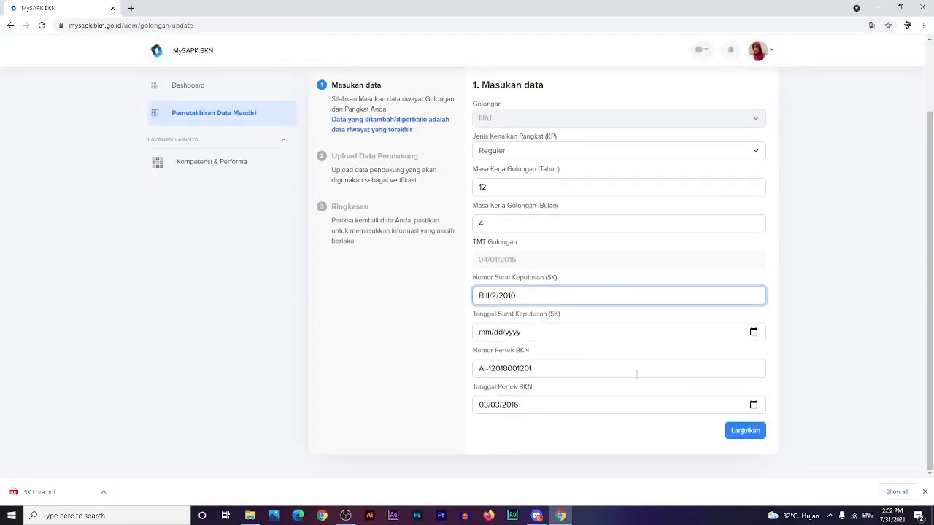
pyautogui.click(537, 333)
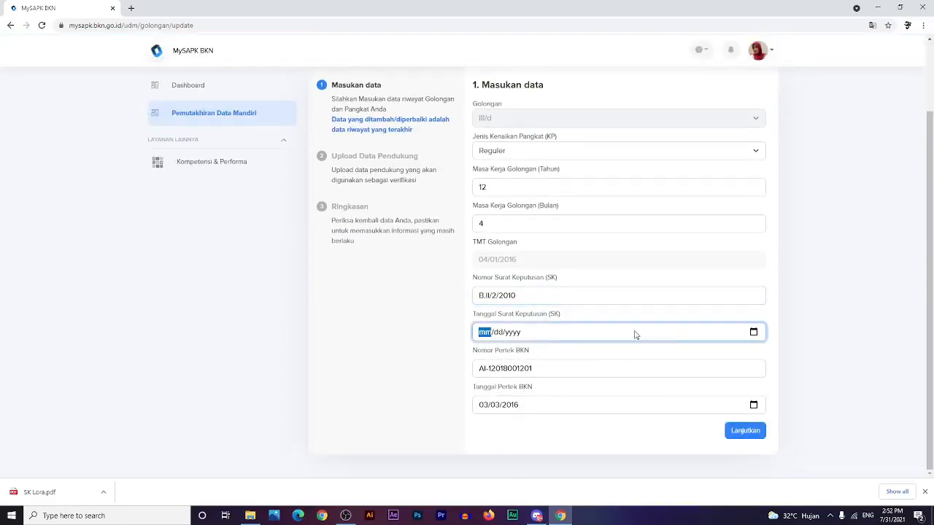
pyautogui.click(754, 333)
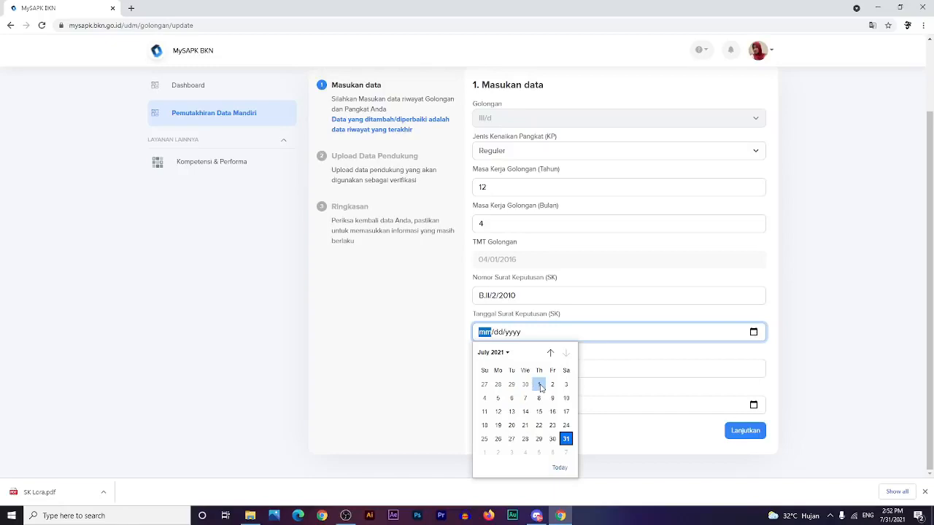
pyautogui.click(496, 354)
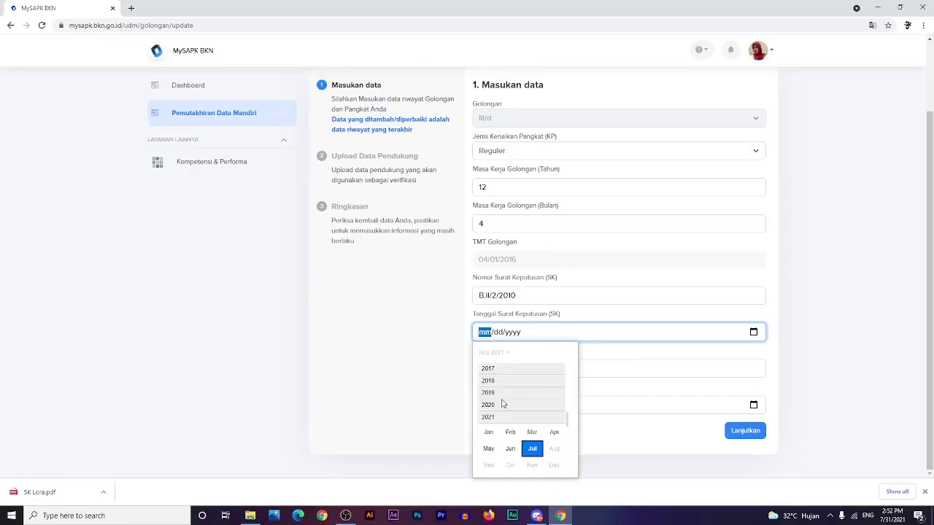
pyautogui.click(503, 407)
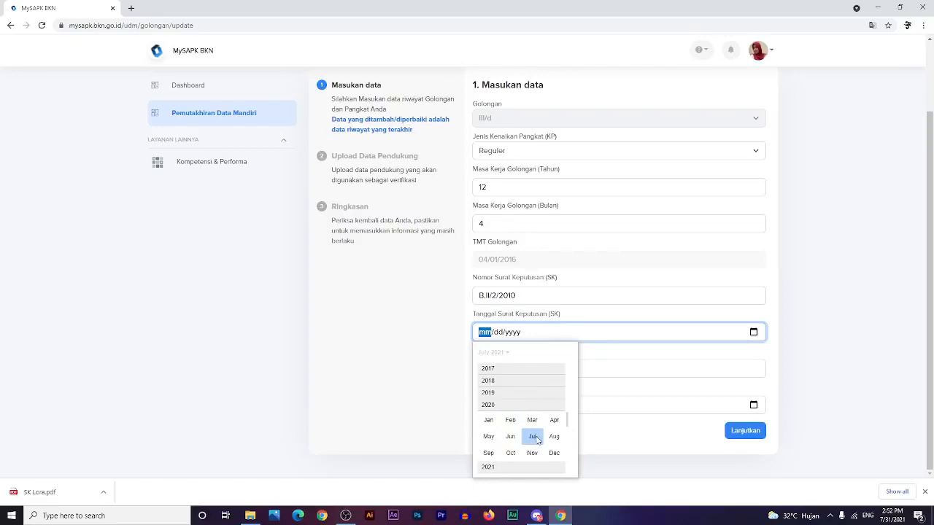
pyautogui.scroll(2, 504, 401)
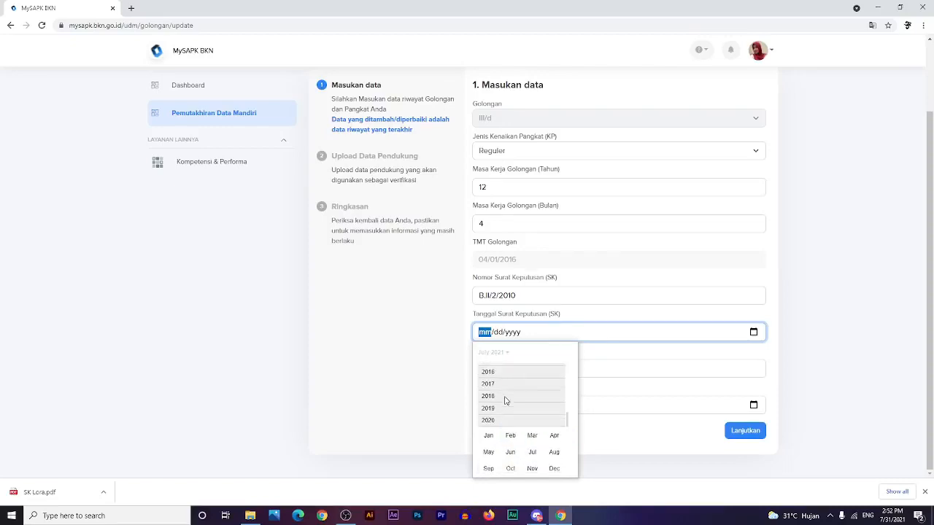
pyautogui.scroll(3, 505, 401)
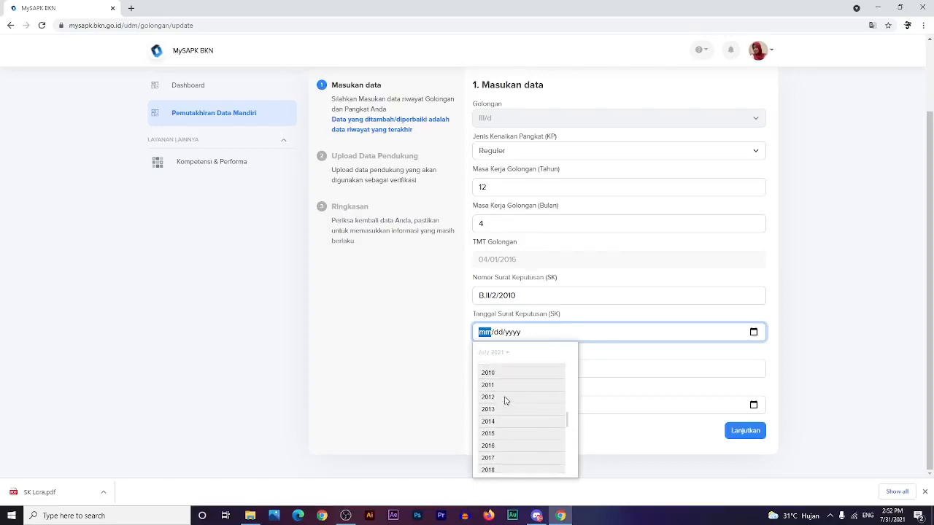
pyautogui.click(504, 388)
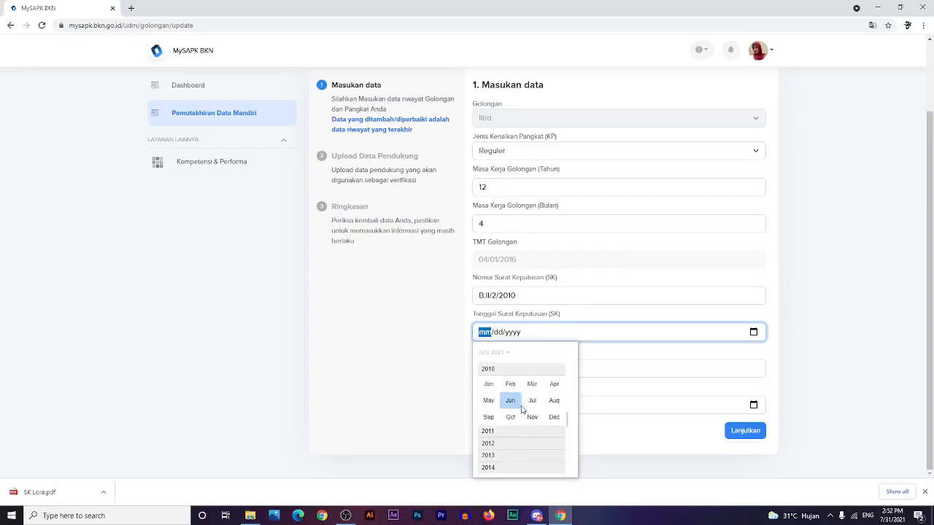
pyautogui.click(535, 407)
pyautogui.click(539, 386)
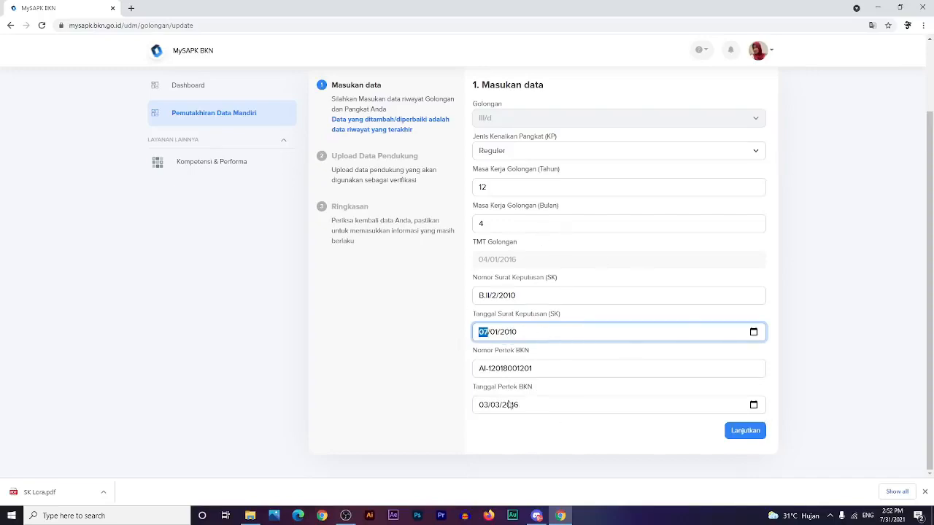
# - Continue the rank update to the Upload Data Pendukung step
pyautogui.scroll(2, 561, 421)
pyautogui.scroll(-2, 562, 422)
pyautogui.click(744, 431)
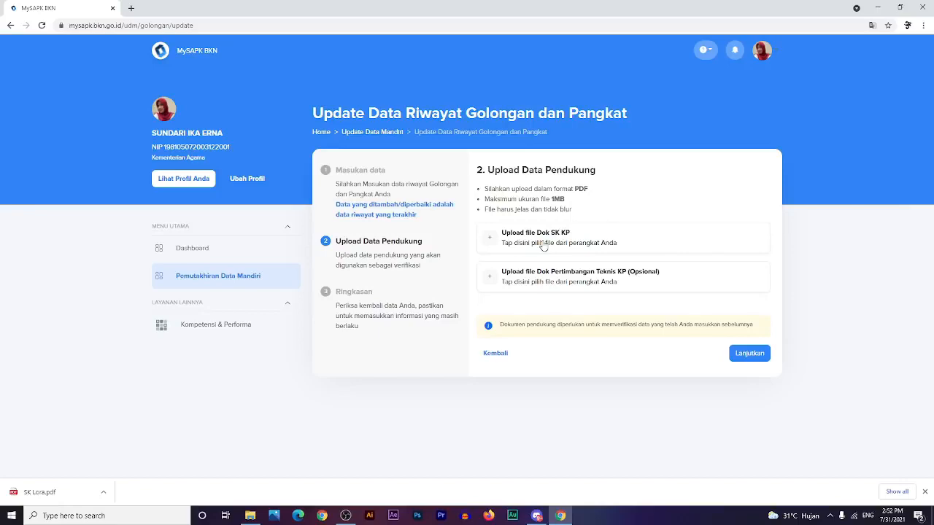
# - Upload the SK PDF from the Documents folder as the Dok SK KP file
pyautogui.click(495, 242)
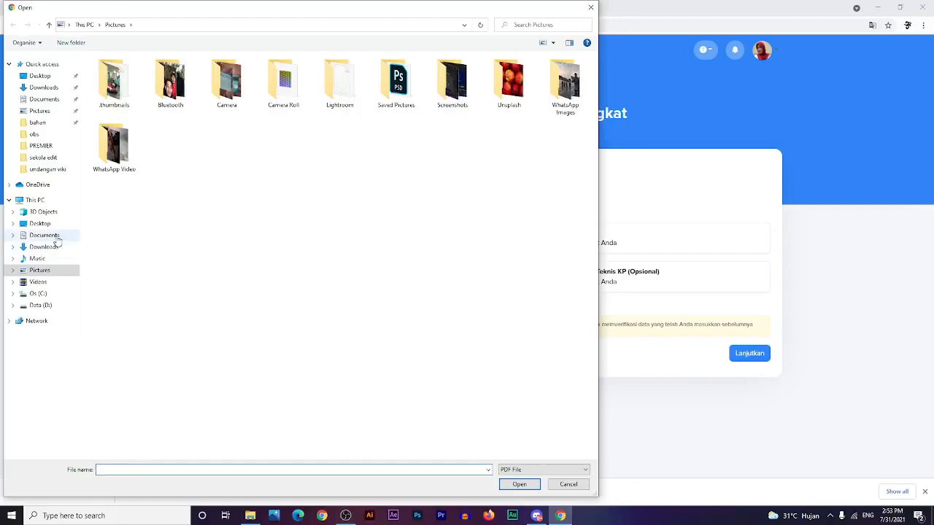
pyautogui.click(45, 235)
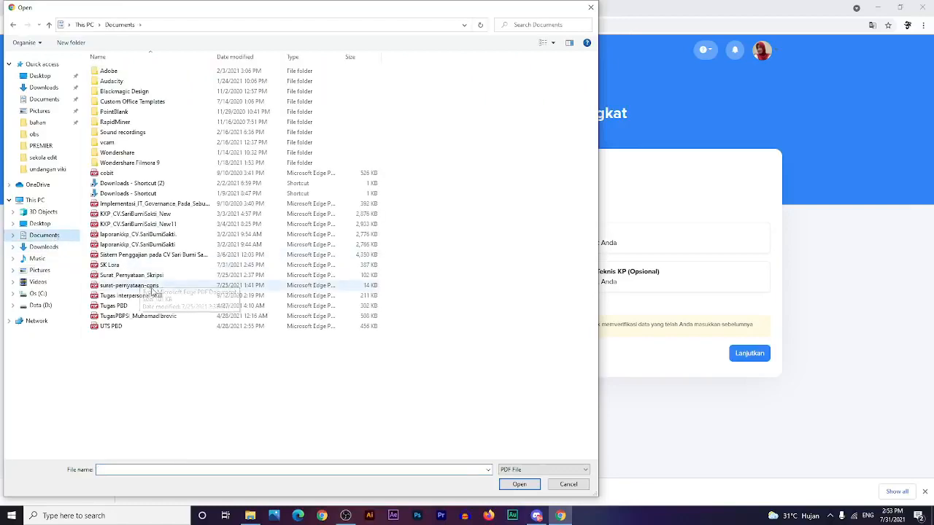
pyautogui.click(124, 266)
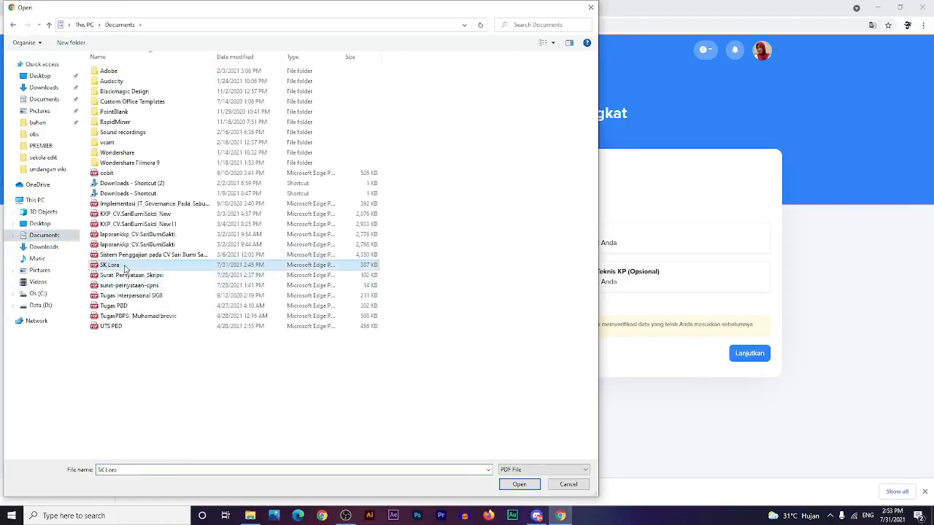
pyautogui.doubleClick(125, 269)
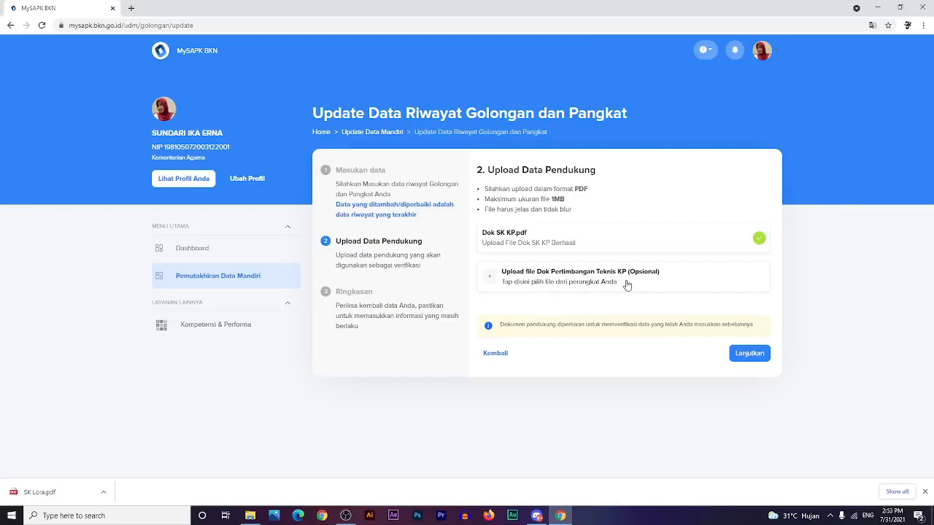
# - Advance to the Ringkasan summary and tick the declaration that the III/d data is correct
pyautogui.click(750, 356)
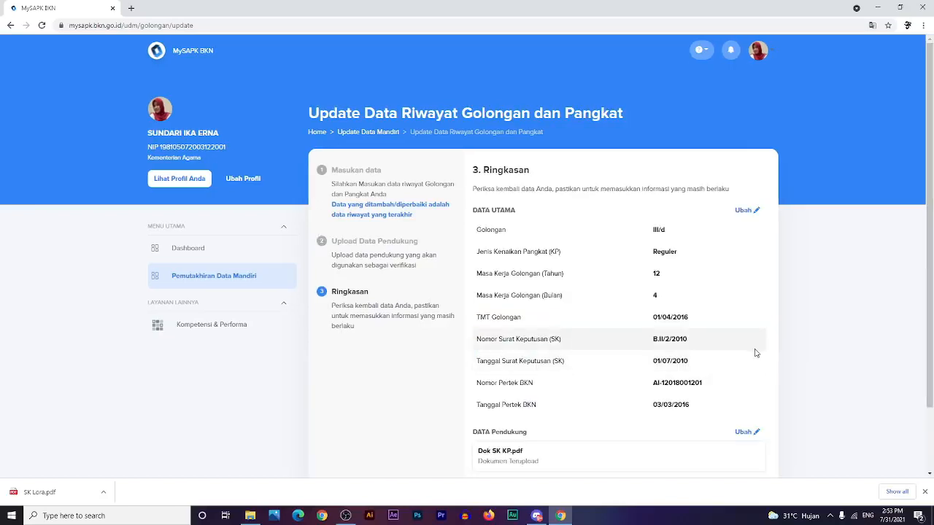
pyautogui.scroll(-1, 742, 355)
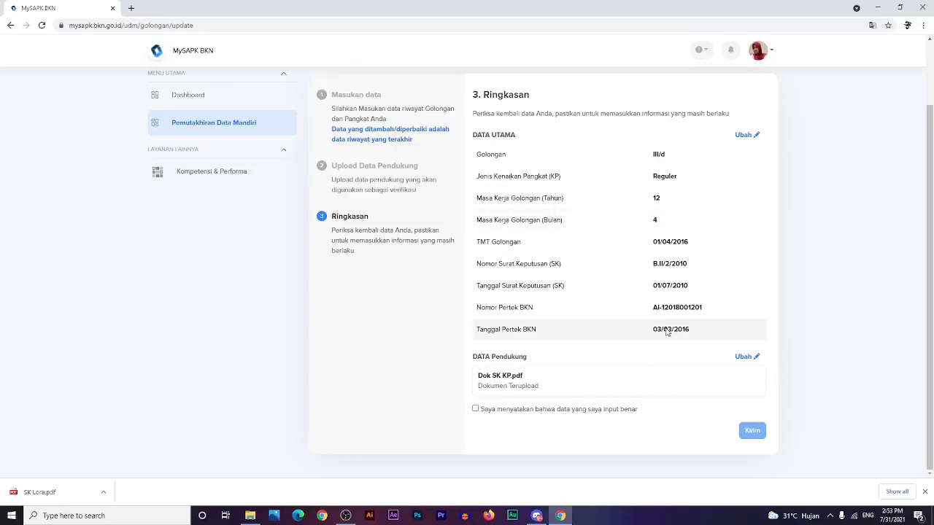
pyautogui.click(476, 410)
# - Submit the III/d rank update, then open the Riwayat Pendidikan records
pyautogui.click(757, 434)
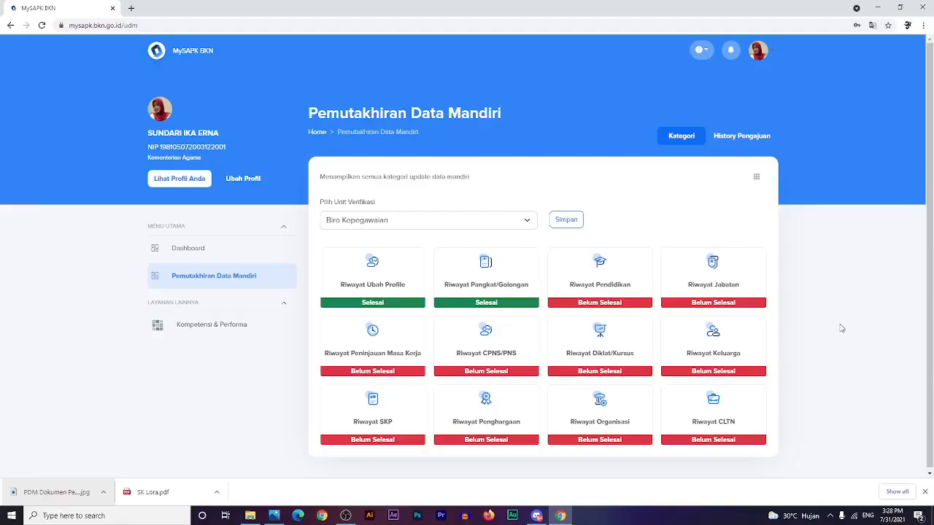
pyautogui.click(599, 290)
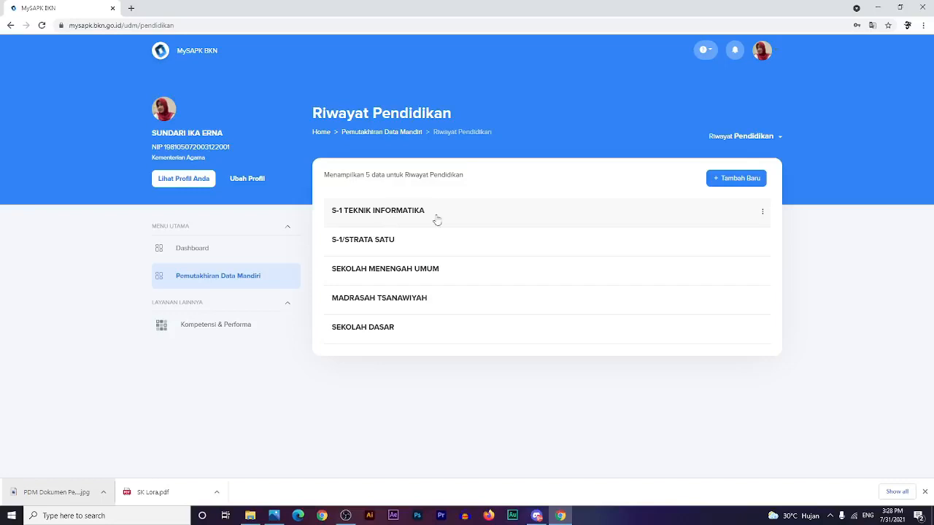
# - Edit the S-1 TEKNIK INFORMATIKA record, entering UNIVERSITAS GUNADARMA as the institution
pyautogui.click(763, 215)
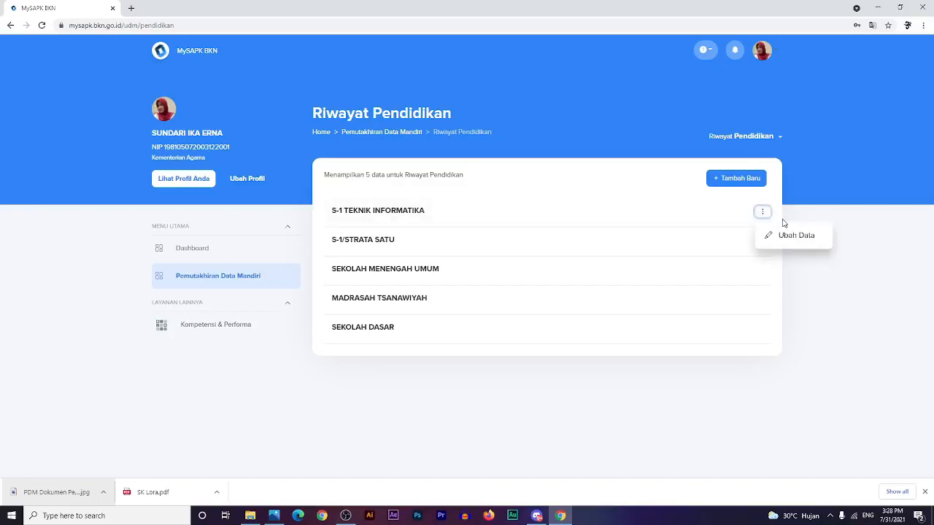
pyautogui.click(794, 238)
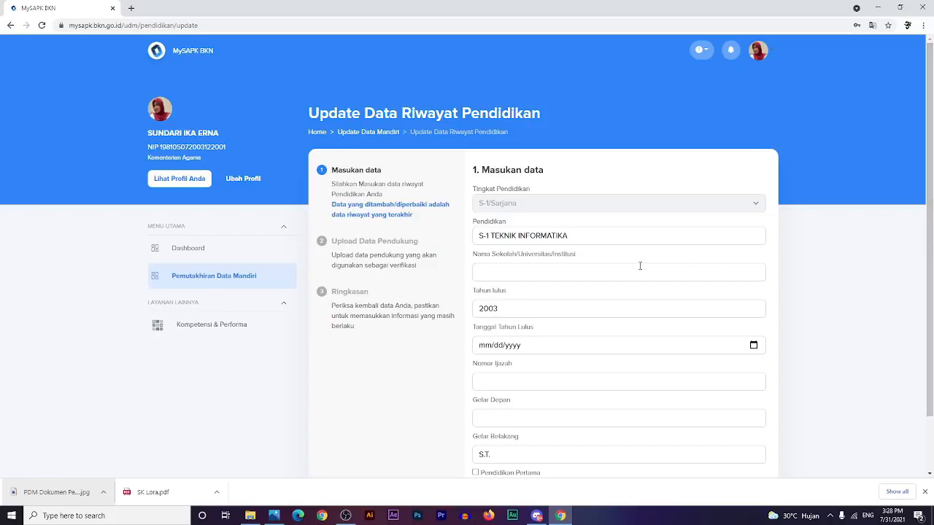
pyautogui.click(502, 275)
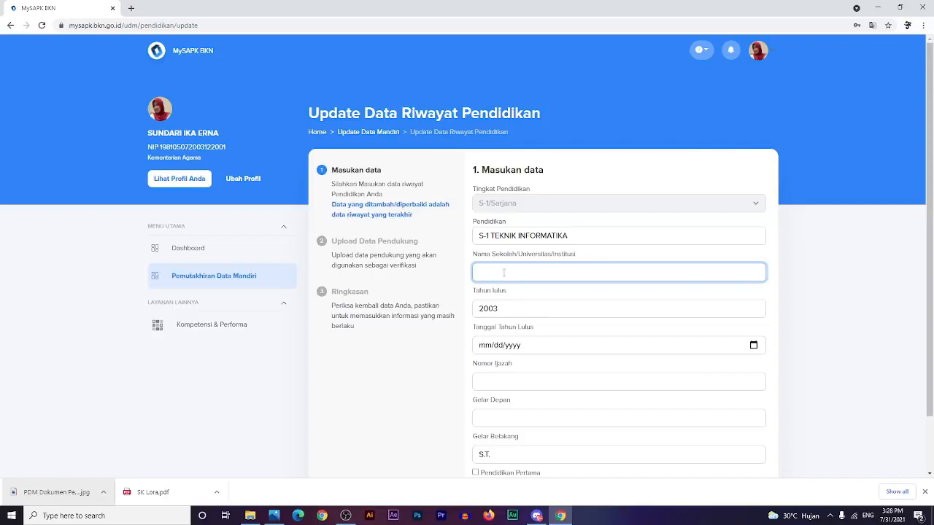
pyautogui.write('UNIVERSITAS GUNADARMA')
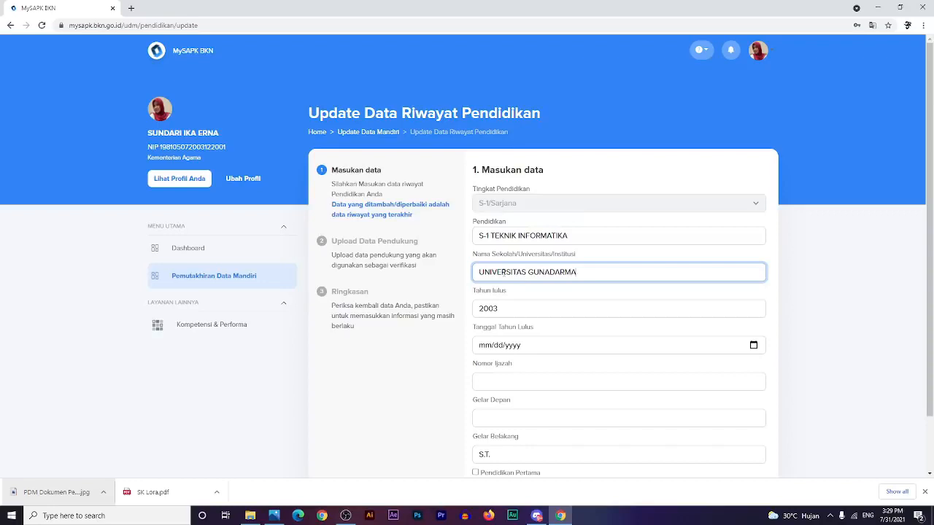
# - Set the Tanggal Tahun Lulus graduation date to 1 September 2003
pyautogui.click(754, 345)
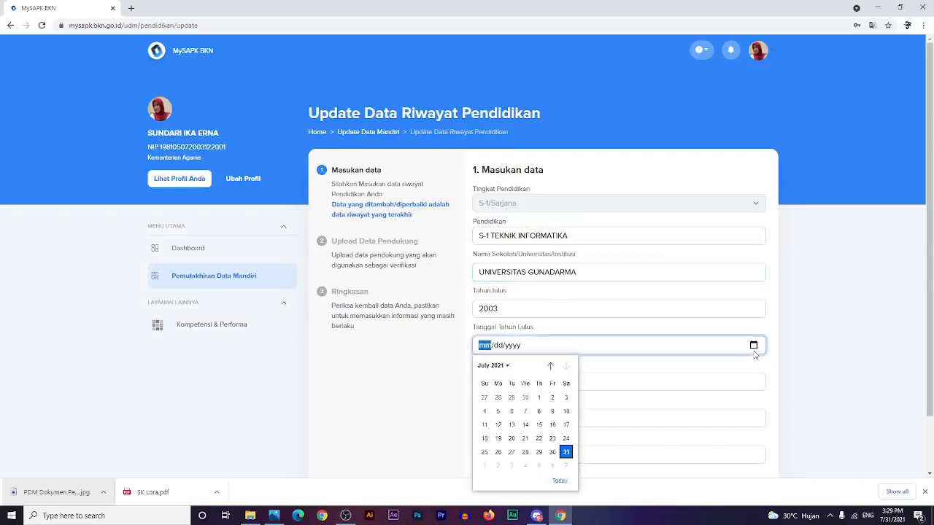
pyautogui.click(498, 367)
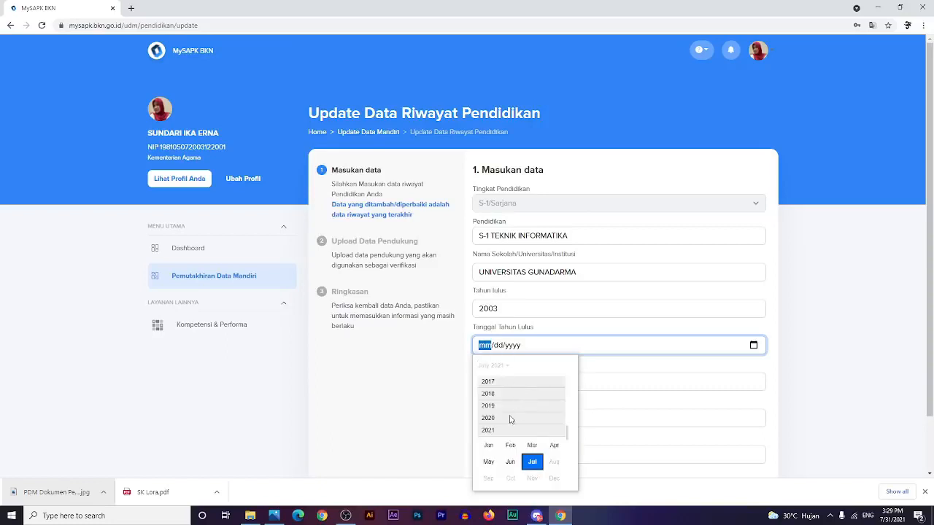
pyautogui.scroll(3, 527, 408)
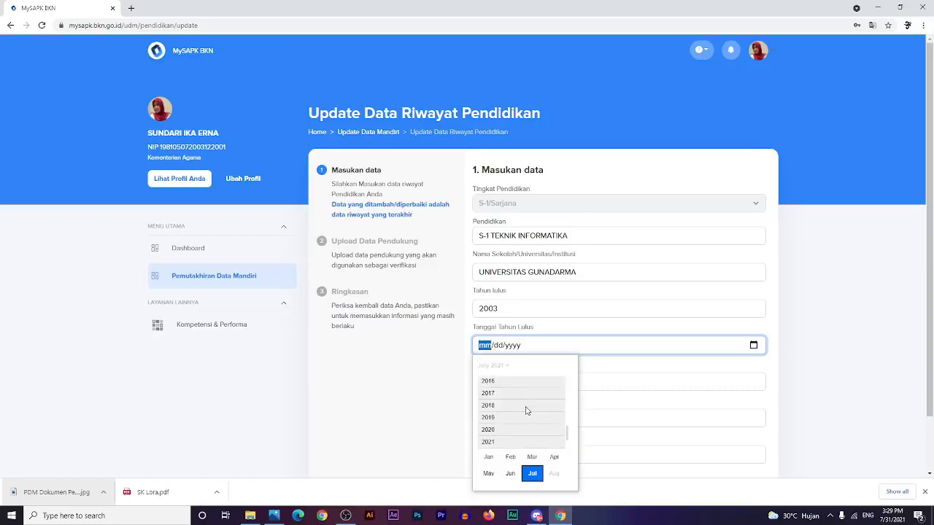
pyautogui.scroll(5, 529, 412)
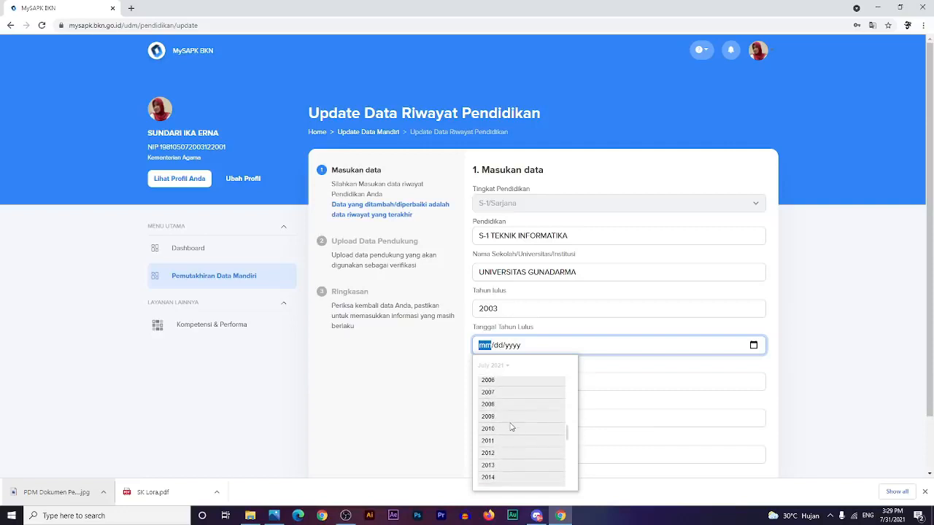
pyautogui.scroll(1, 560, 442)
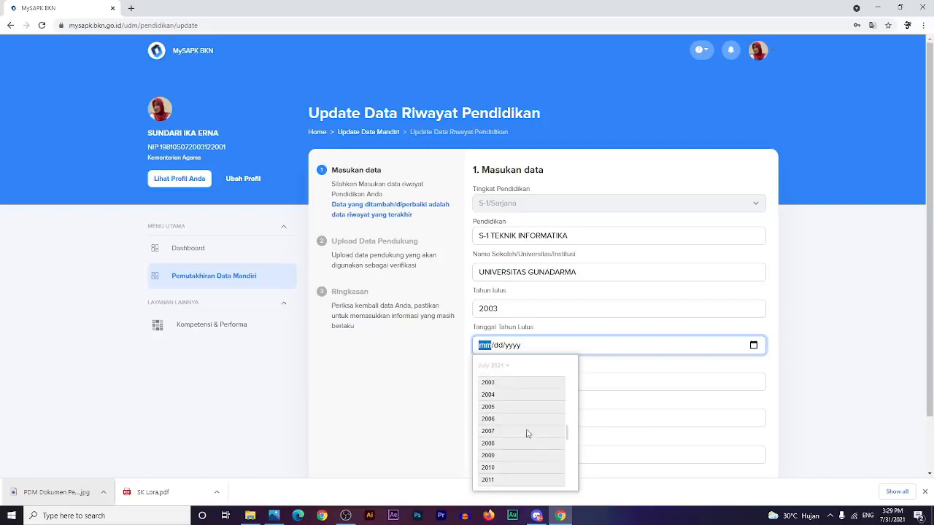
pyautogui.click(487, 383)
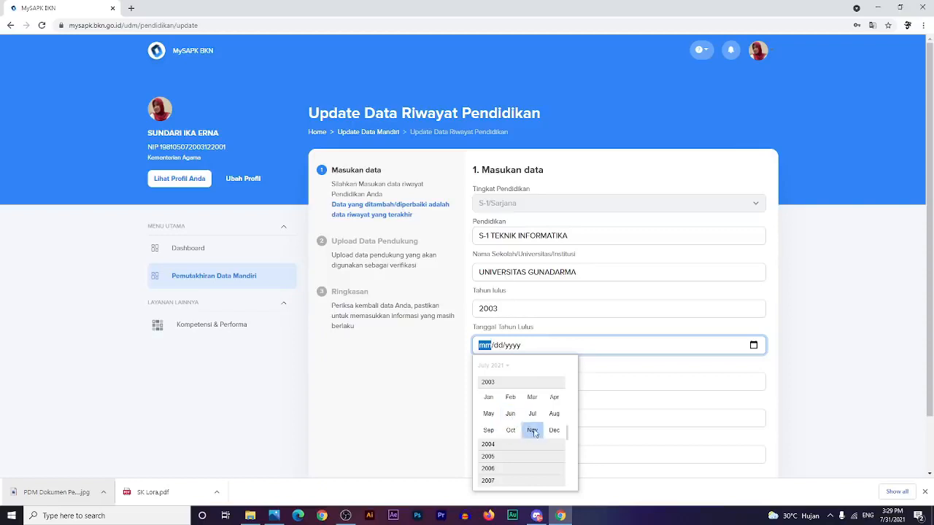
pyautogui.click(488, 431)
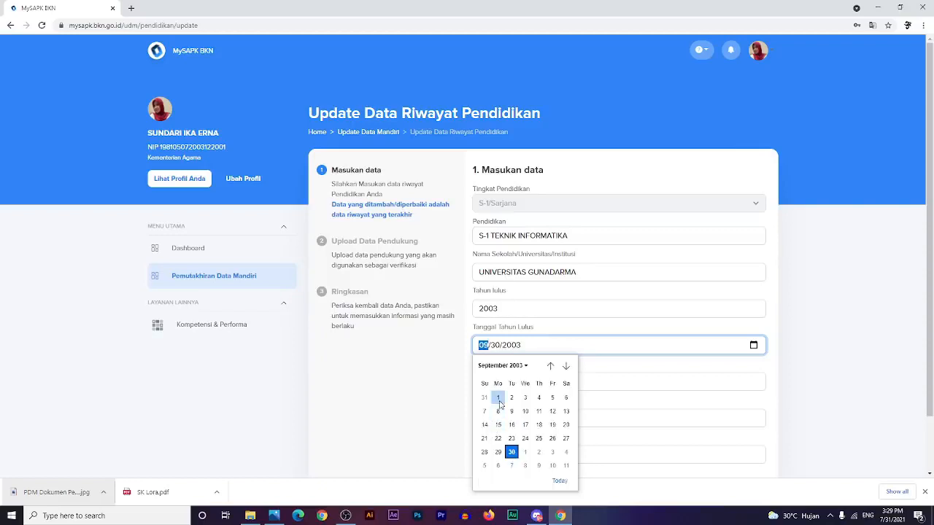
pyautogui.click(497, 398)
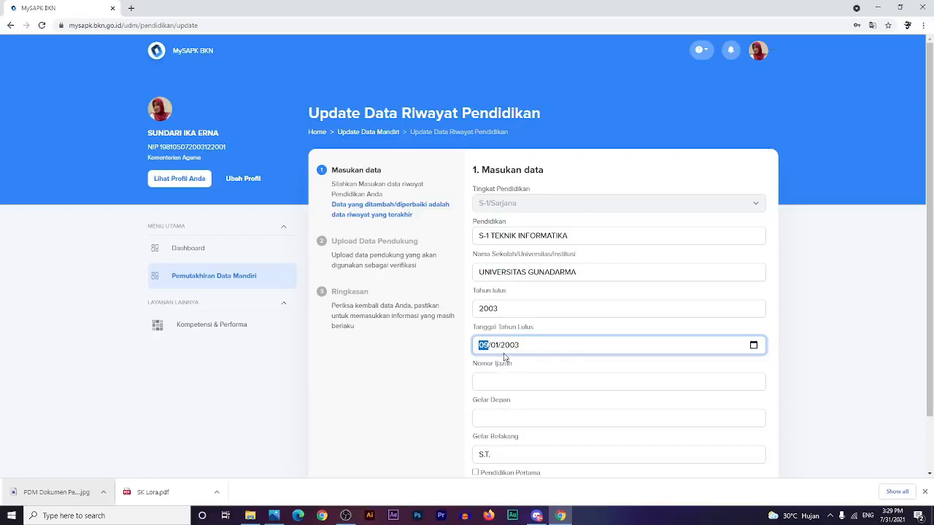
# - Fill in the Nomor Ijazah diploma number and continue to the Upload Data Pendukung step
pyautogui.click(516, 380)
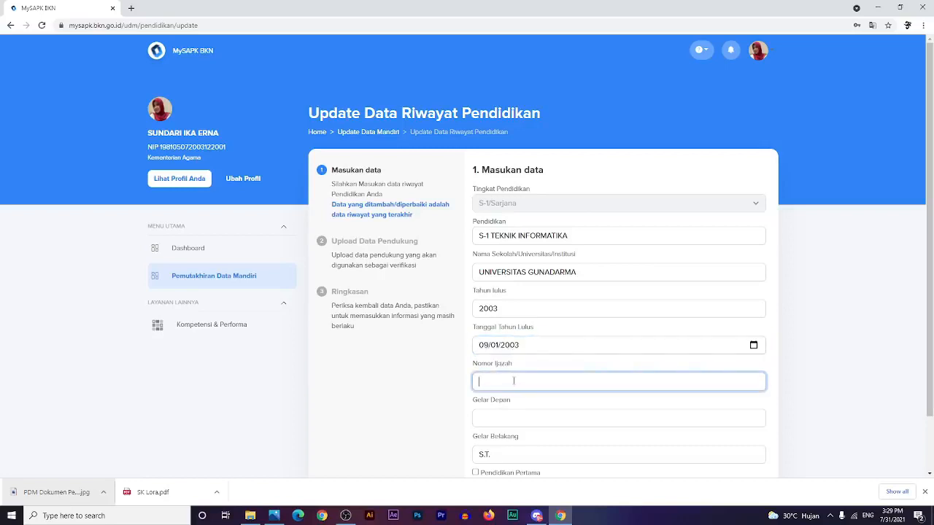
pyautogui.write('157875525')
pyautogui.click(537, 422)
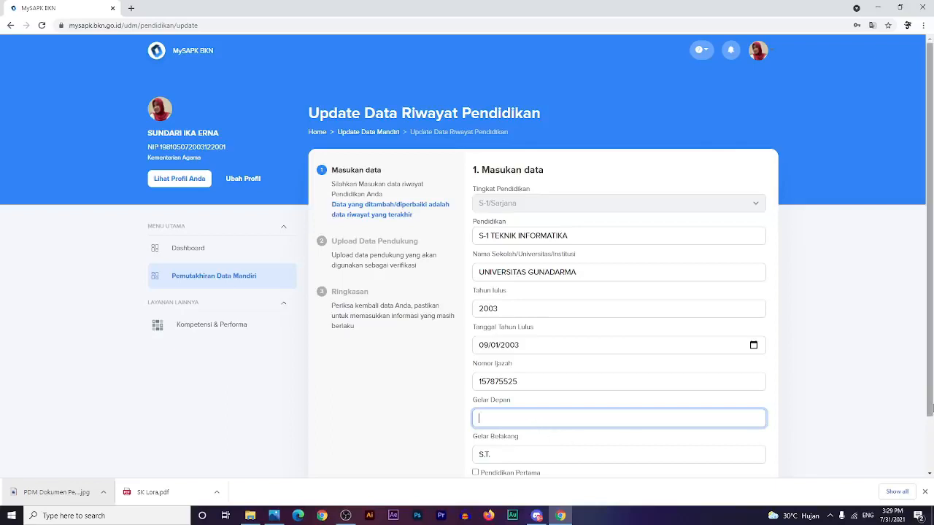
pyautogui.scroll(-1, 881, 383)
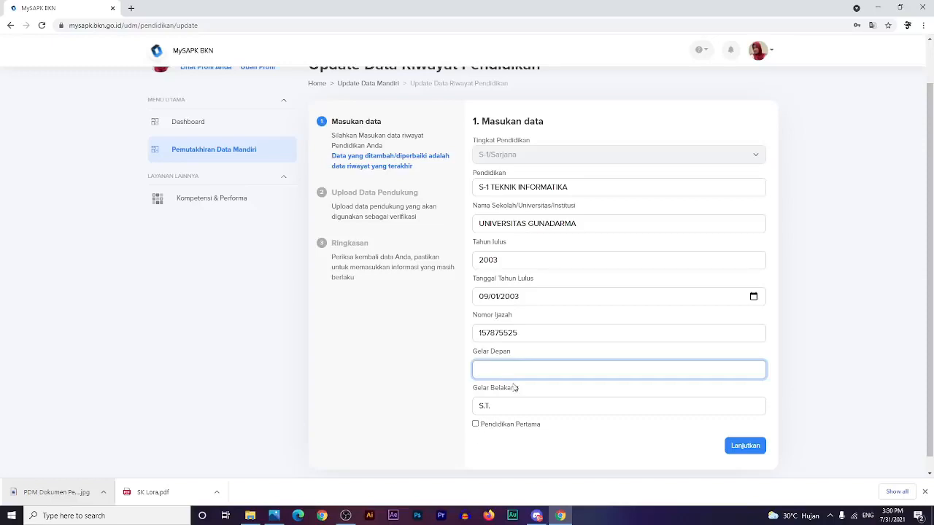
pyautogui.click(745, 446)
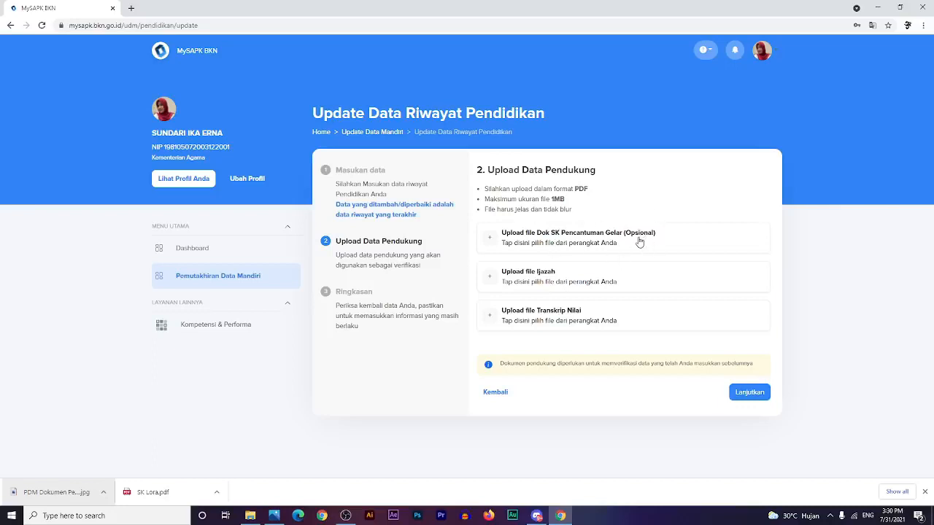
# - Upload Ijazah.pdf as the diploma and Transkrip Nilai.pdf as the transcript
pyautogui.click(529, 283)
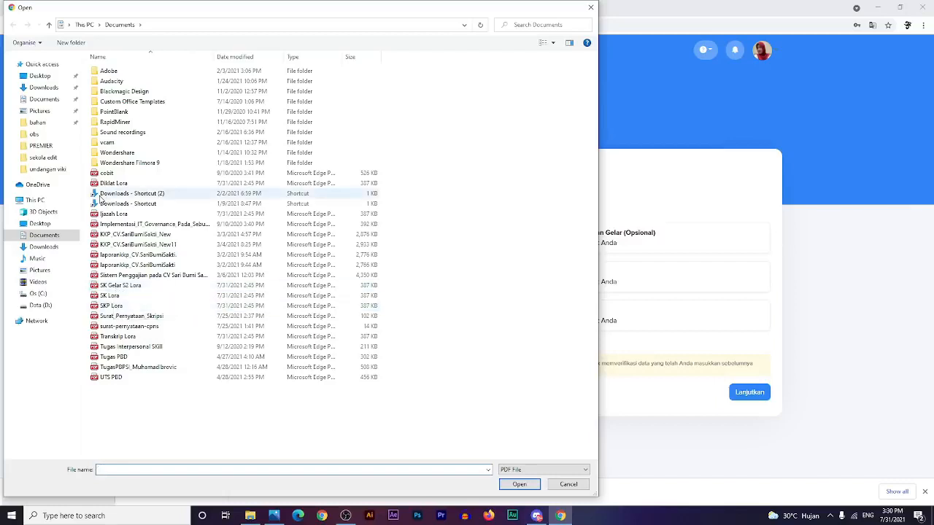
pyautogui.click(111, 213)
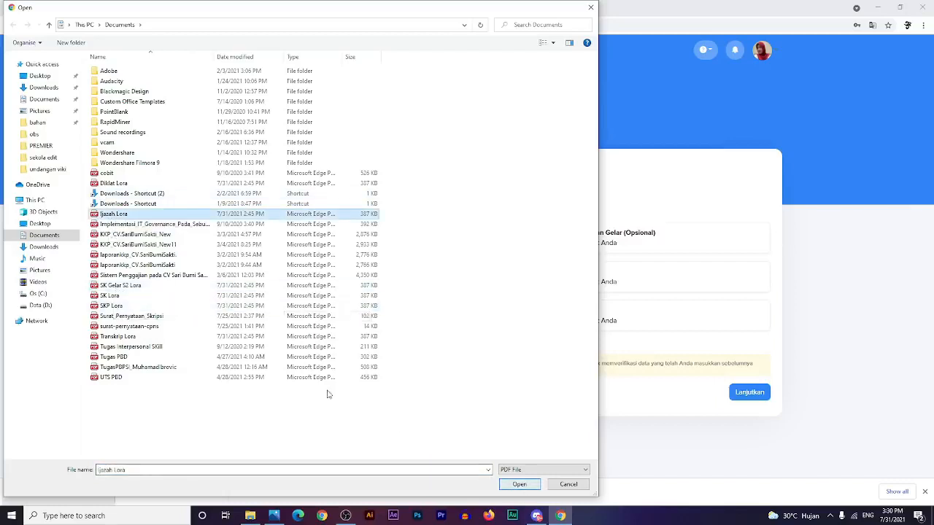
pyautogui.click(519, 484)
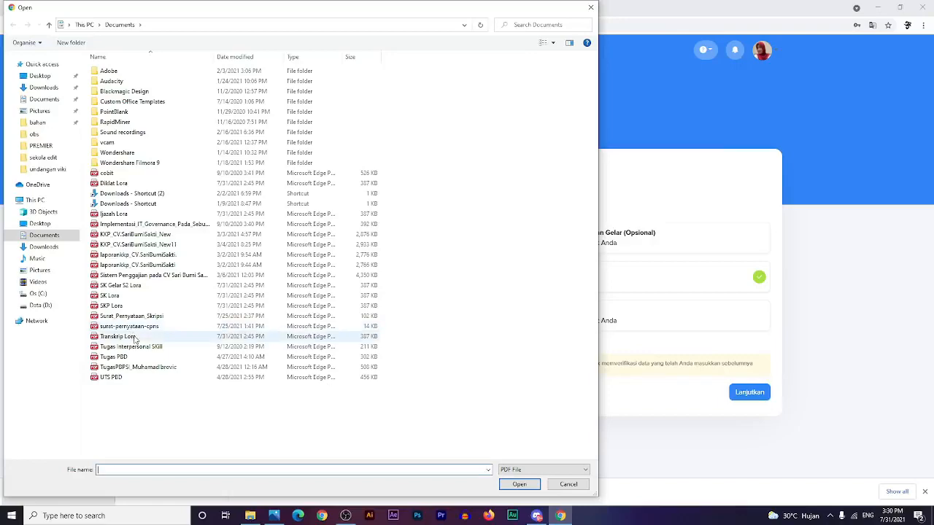
pyautogui.doubleClick(135, 339)
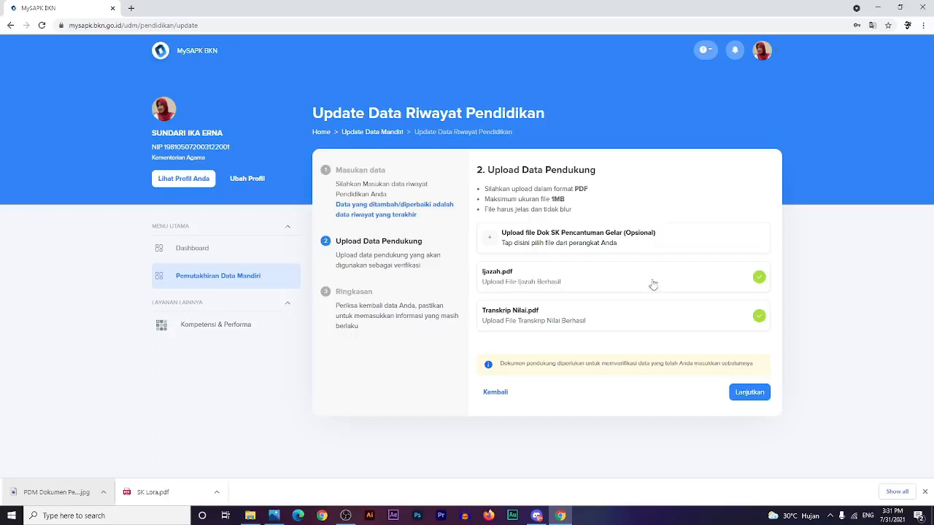
# - Review the education Ringkasan, tick the correctness declaration, and submit with Kirim
pyautogui.click(757, 399)
pyautogui.click(750, 394)
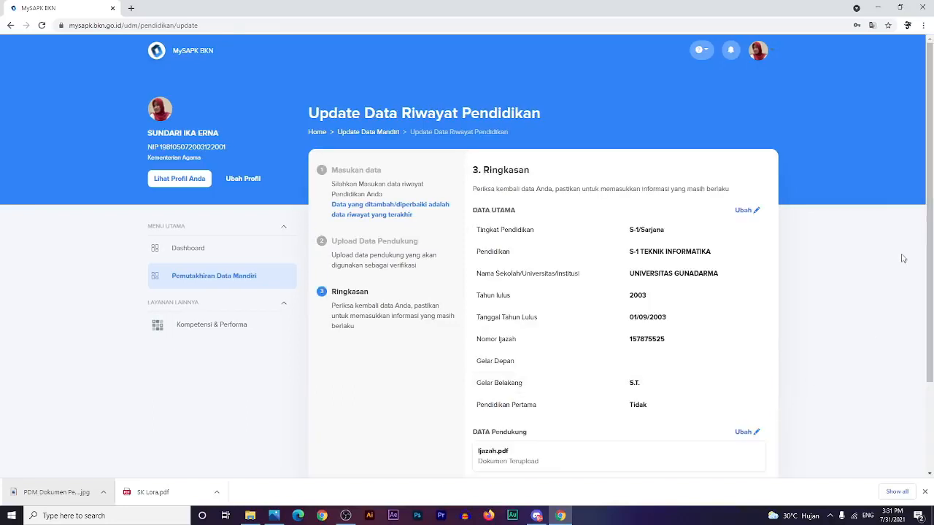
pyautogui.scroll(-1, 896, 262)
pyautogui.scroll(-2, 896, 262)
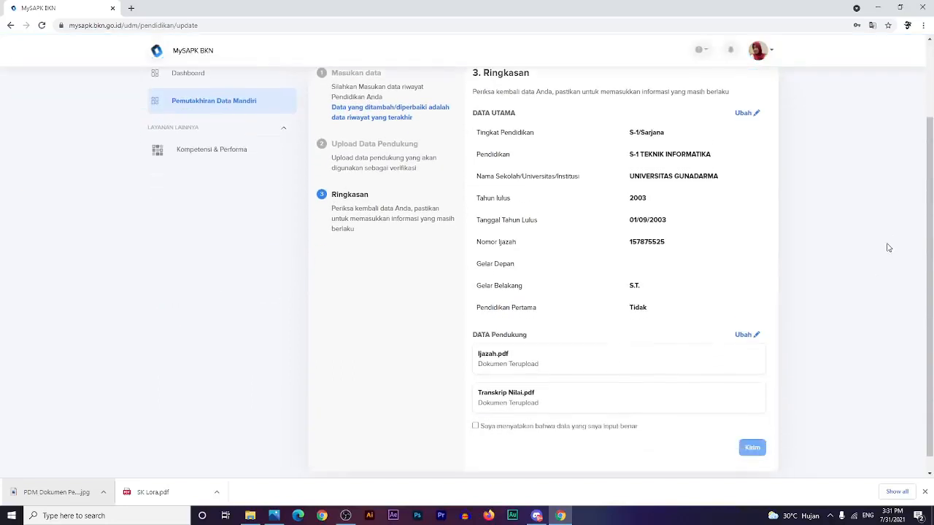
pyautogui.scroll(-1, 824, 309)
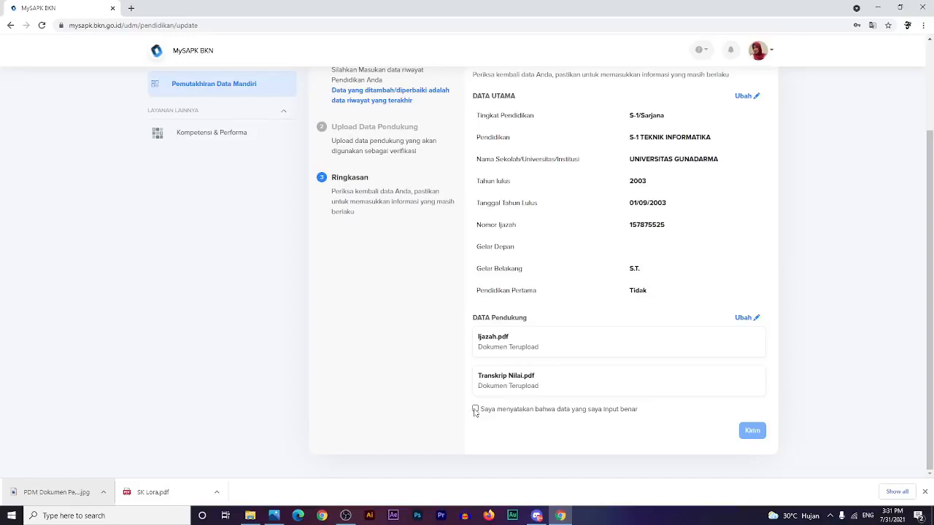
pyautogui.click(475, 410)
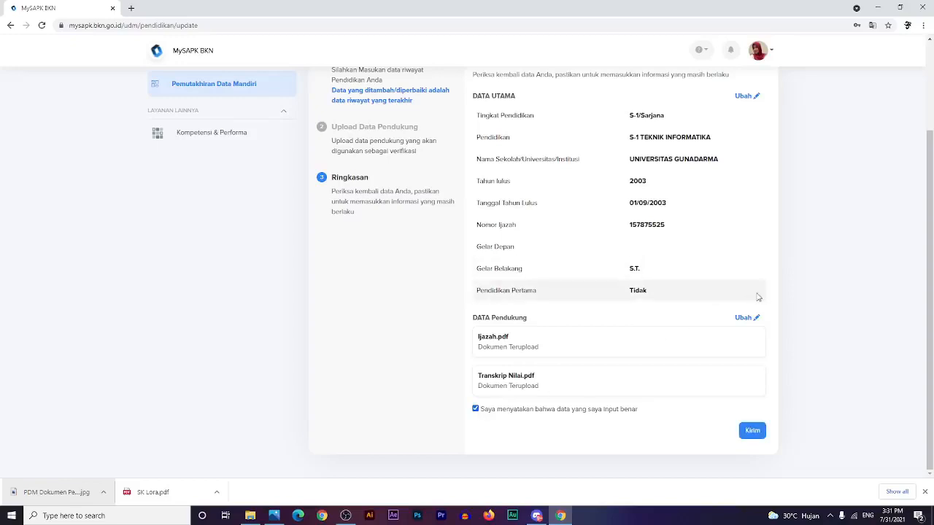
pyautogui.click(751, 432)
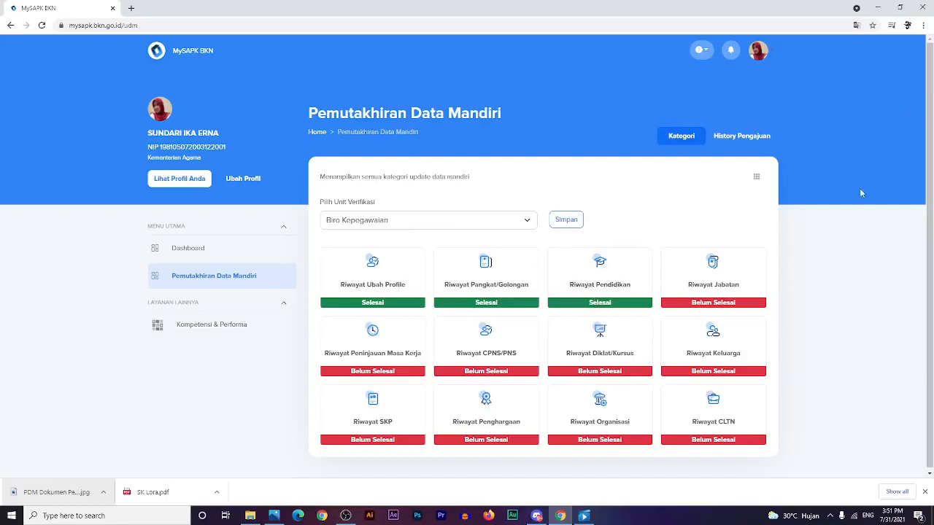
# - Open the Riwayat Jabatan records and start editing the Pranata Komputer Ahli Muda position
pyautogui.click(706, 283)
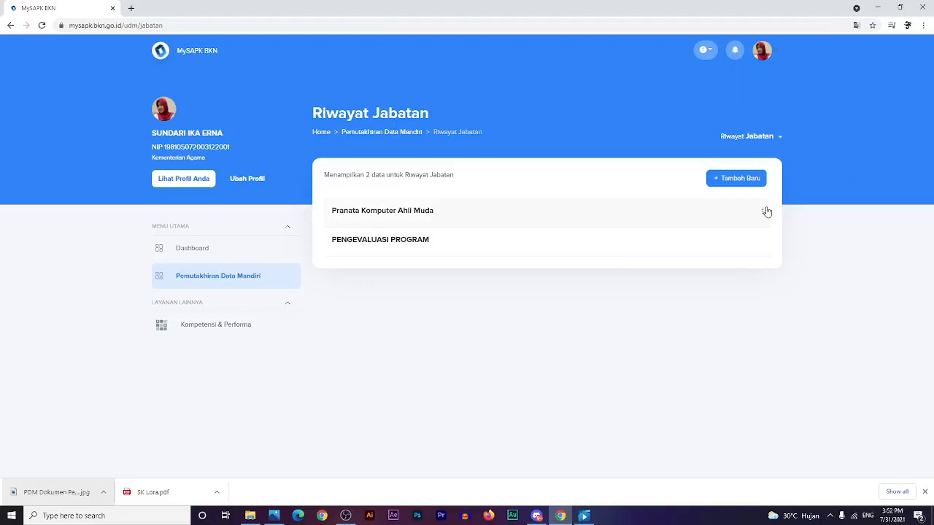
pyautogui.click(761, 212)
pyautogui.click(785, 238)
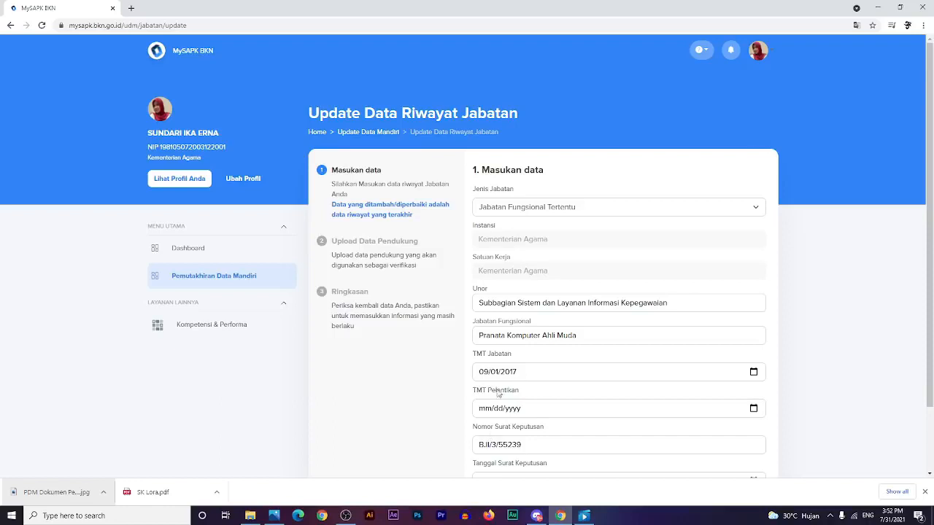
# - Set TMT Pelantikan to 09/01/2017 and continue to the next form step
pyautogui.click(753, 409)
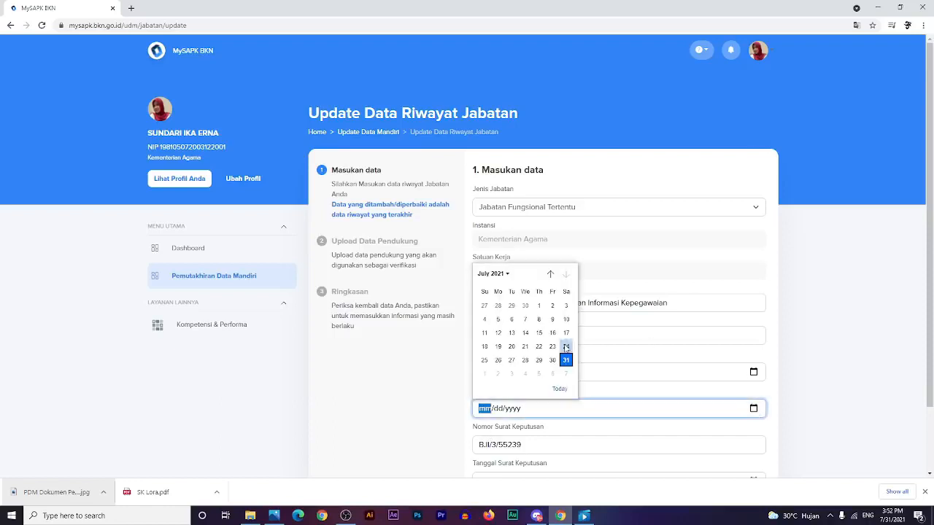
pyautogui.click(493, 274)
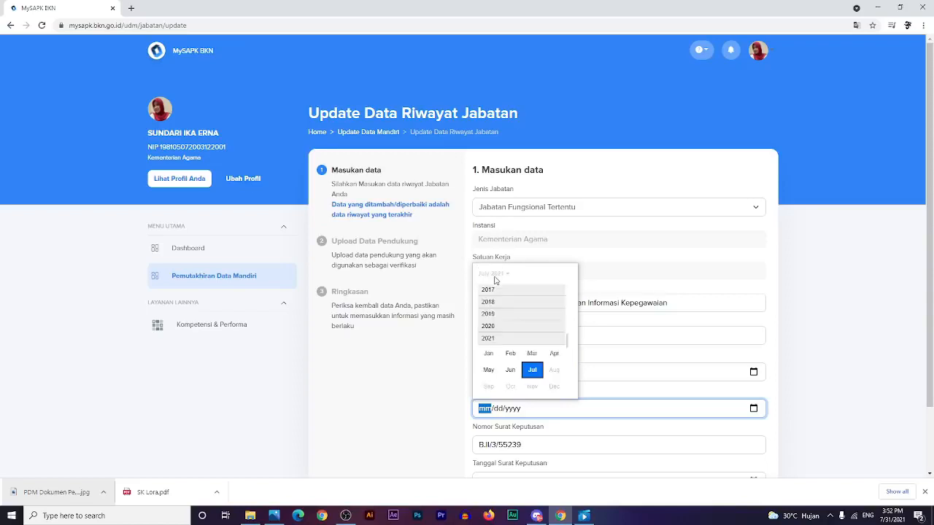
pyautogui.click(493, 291)
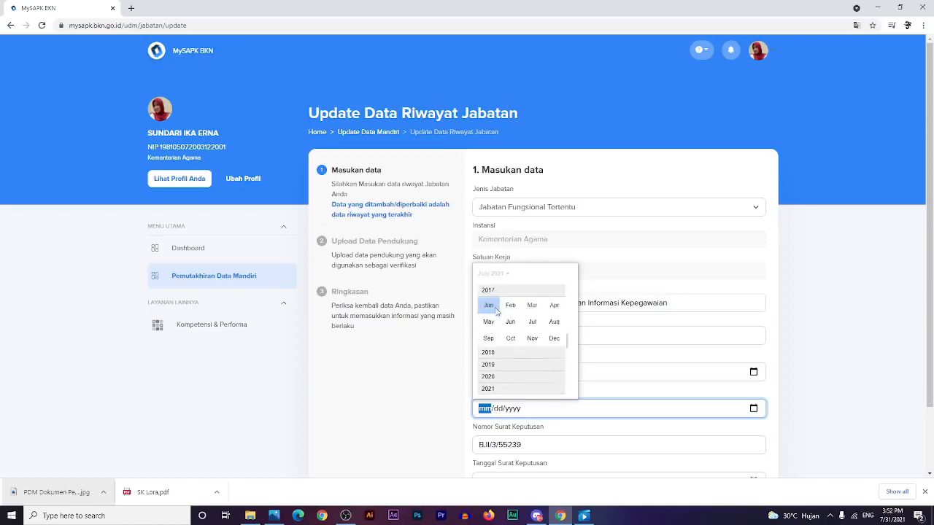
pyautogui.click(489, 339)
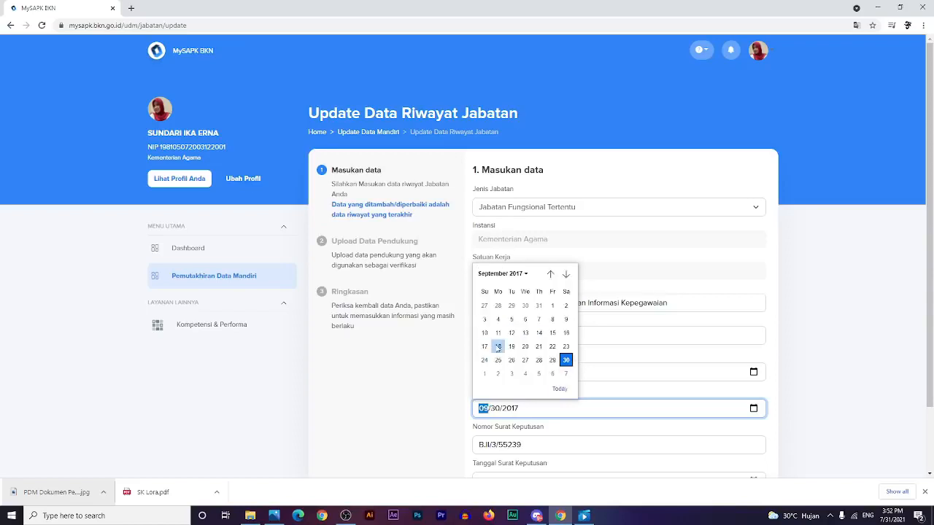
pyautogui.click(553, 306)
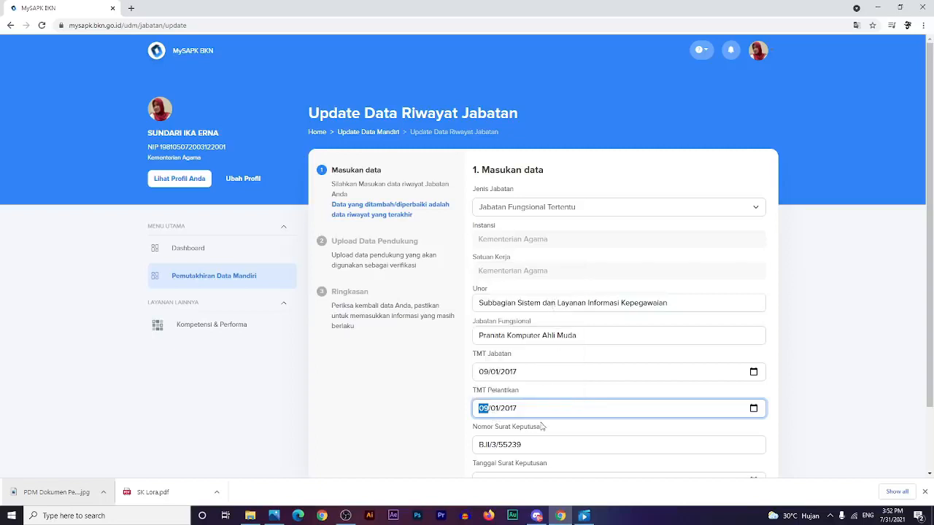
pyautogui.click(831, 393)
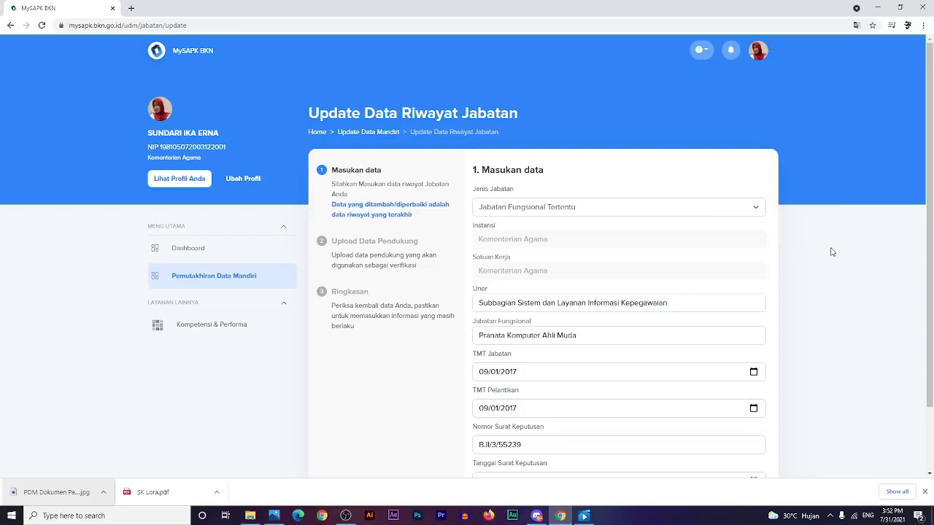
pyautogui.scroll(-1, 846, 240)
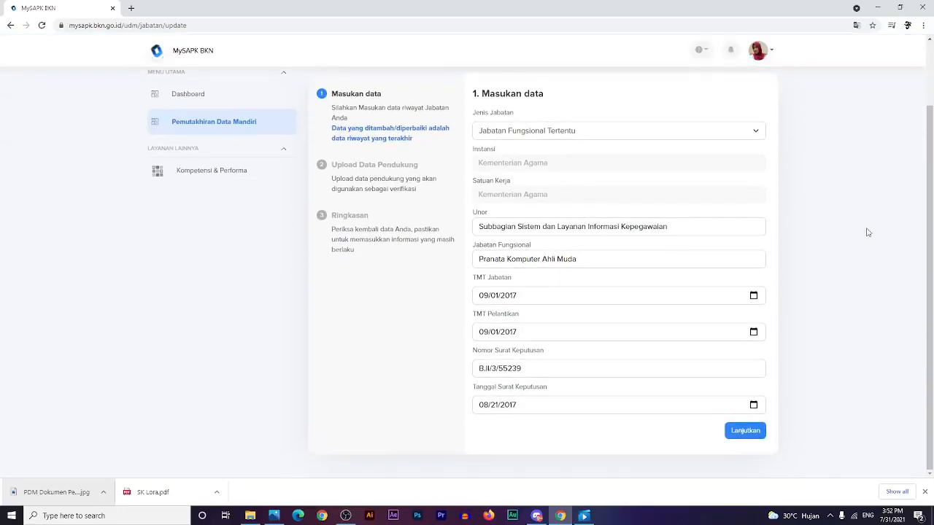
pyautogui.click(749, 435)
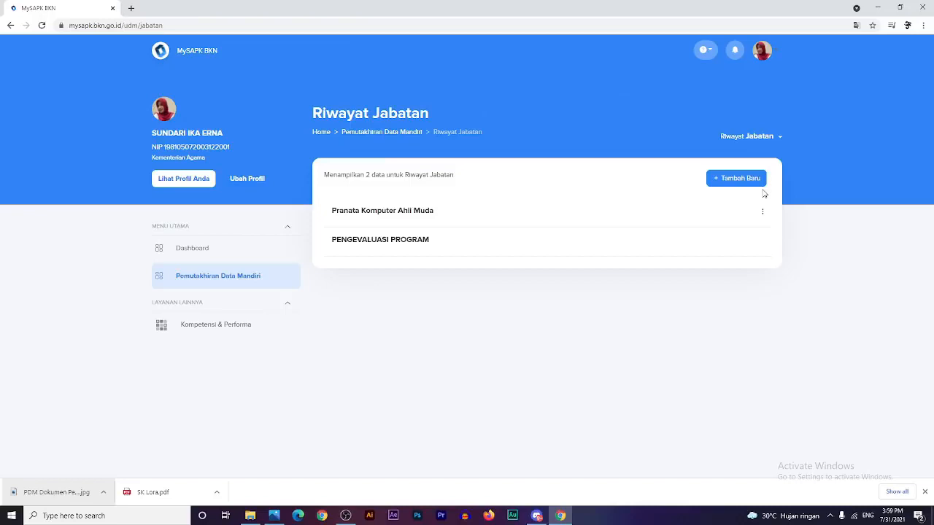
# - Start a new position history entry with Tambah Baru
pyautogui.click(722, 185)
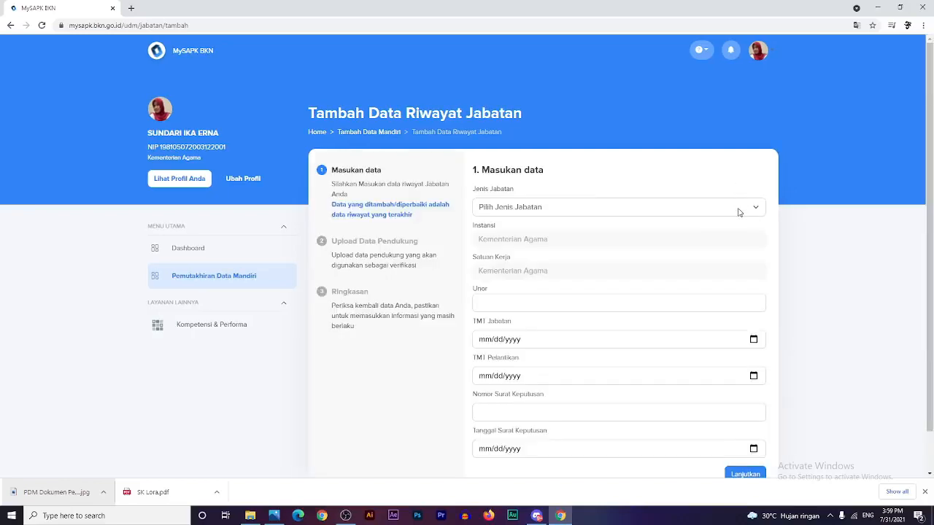
# - Set the new entry's Jenis Jabatan to Jabatan Struktural
pyautogui.click(737, 211)
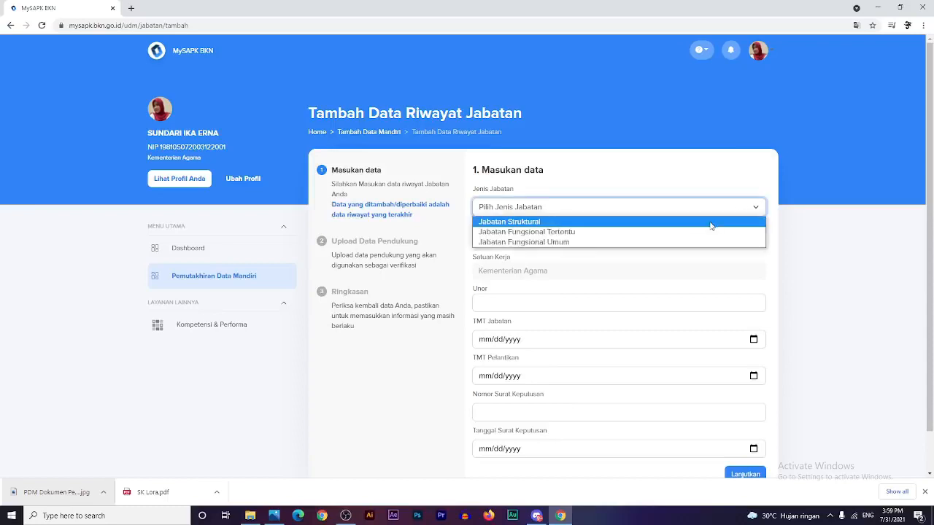
pyautogui.click(711, 222)
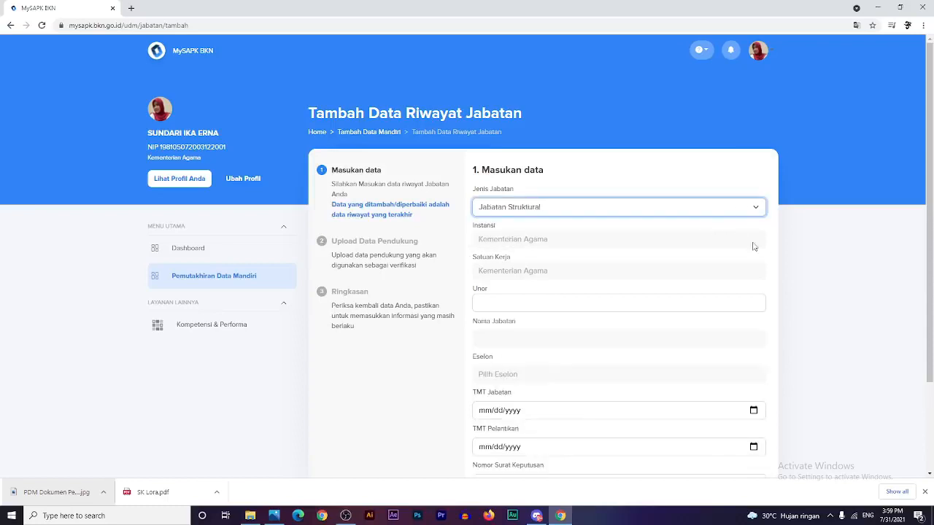
pyautogui.click(502, 305)
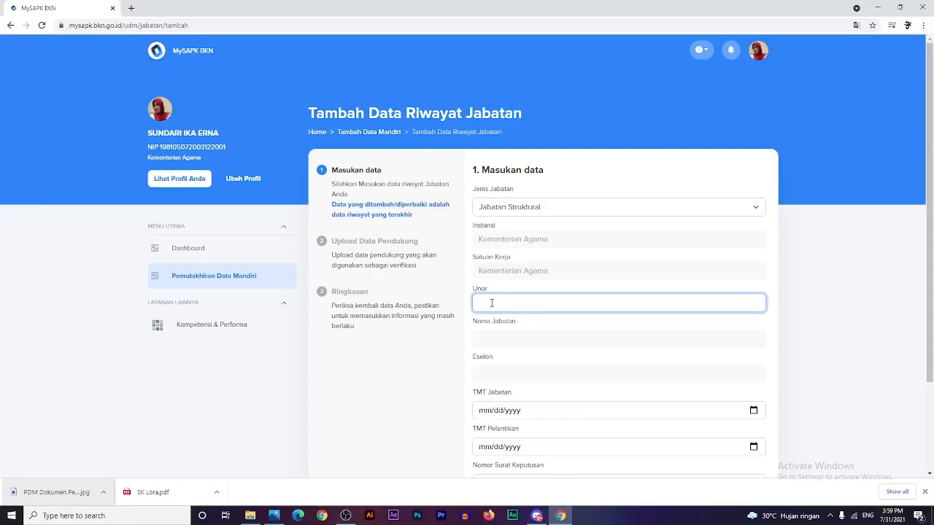
# - Search 'bagian mutas' and set Unor to Bagian Mutasi Pegawai - Biro Kepegawaian
pyautogui.click(579, 300)
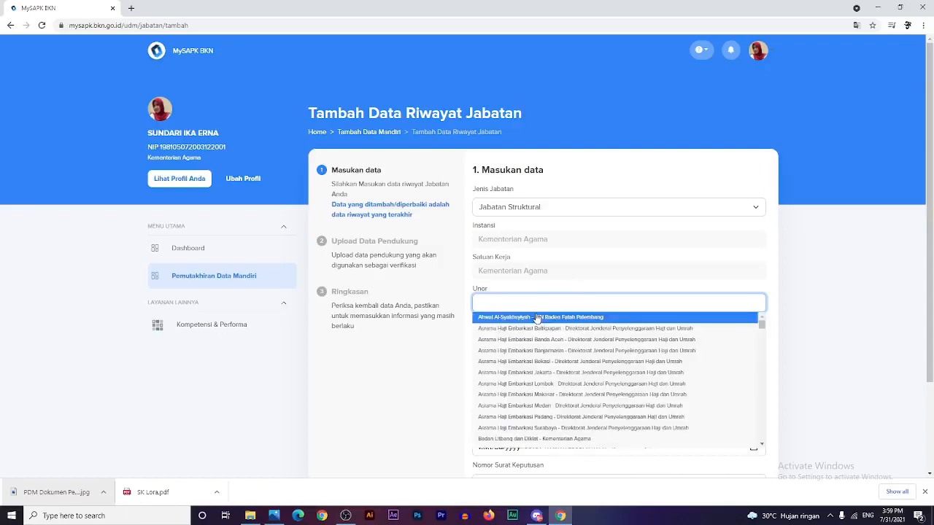
pyautogui.write('ba')
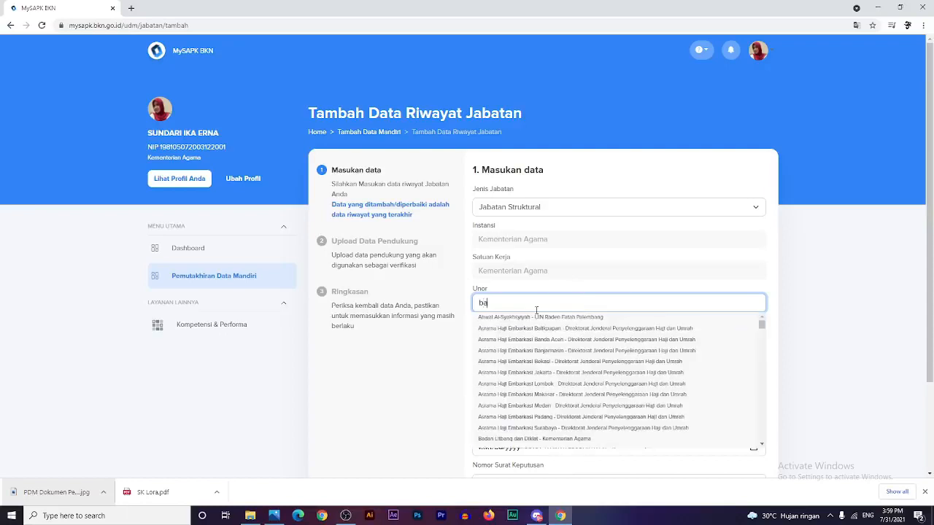
pyautogui.write('gian')
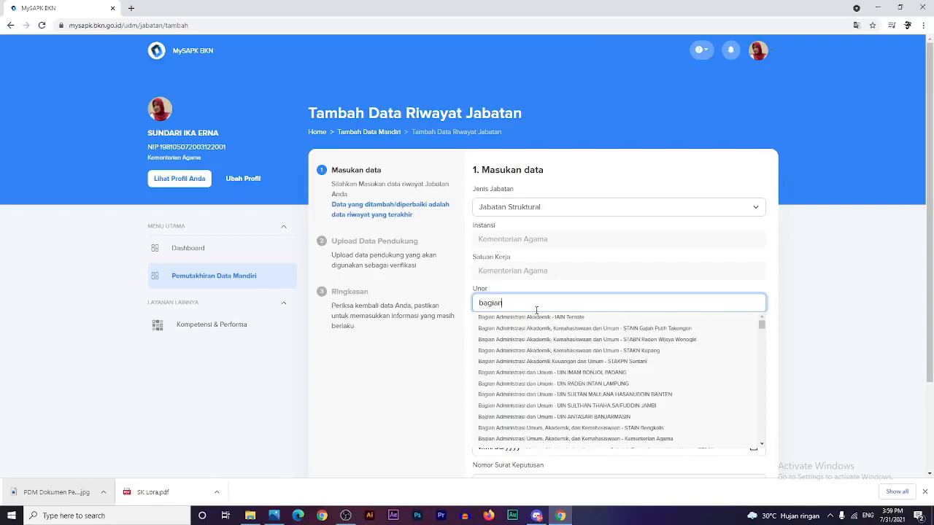
pyautogui.write(' mutas')
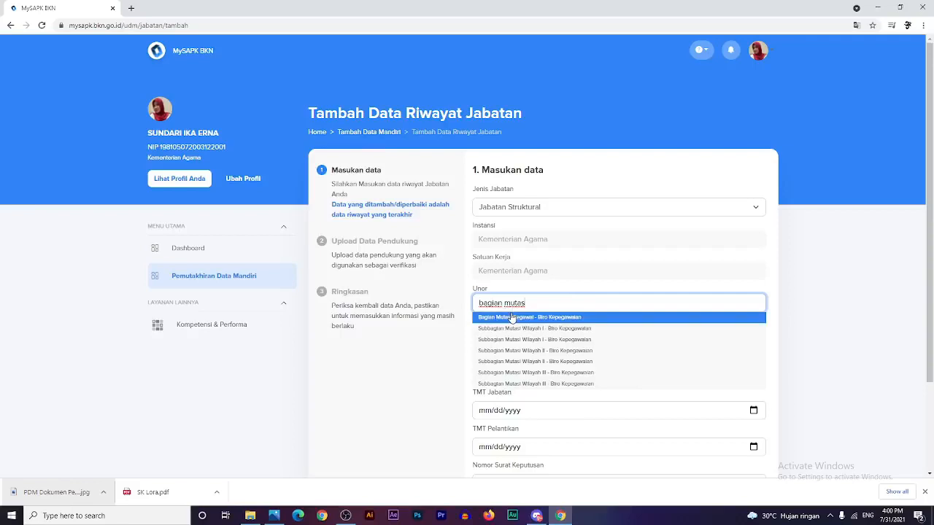
pyautogui.click(511, 318)
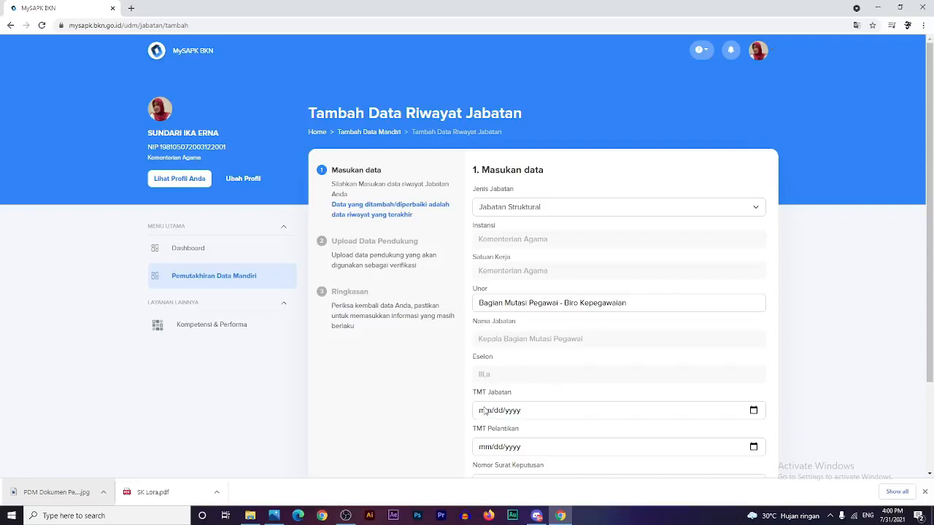
pyautogui.scroll(-1, 588, 425)
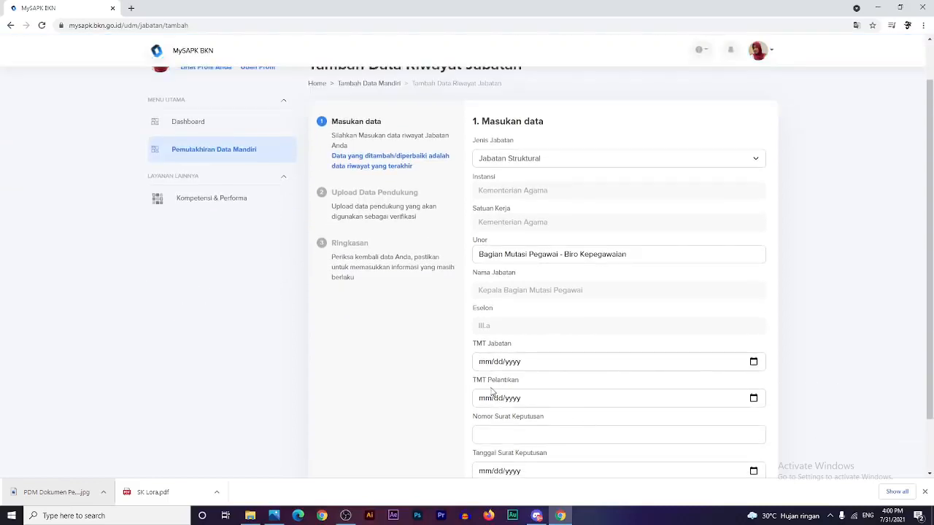
pyautogui.click(520, 441)
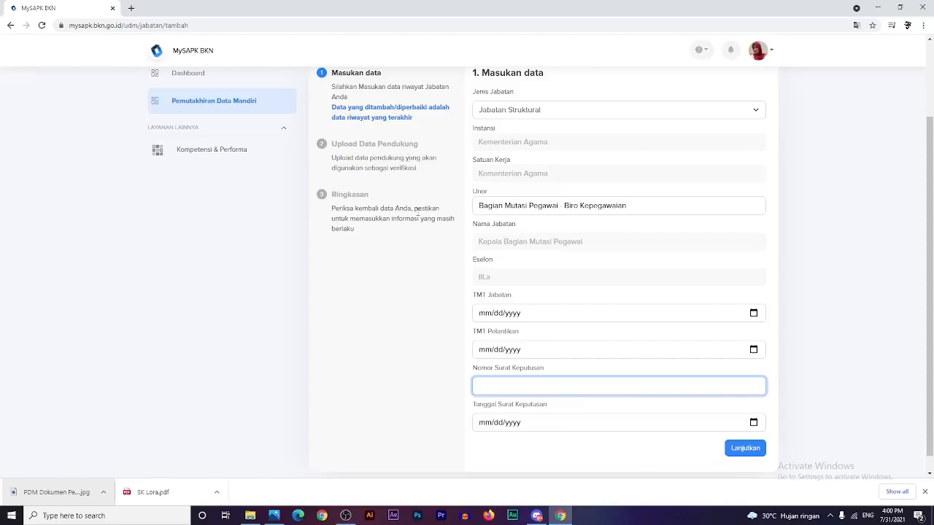
# - Select the whole Unor value so it can be replaced
pyautogui.scroll(1, 418, 211)
pyautogui.scroll(1, 418, 211)
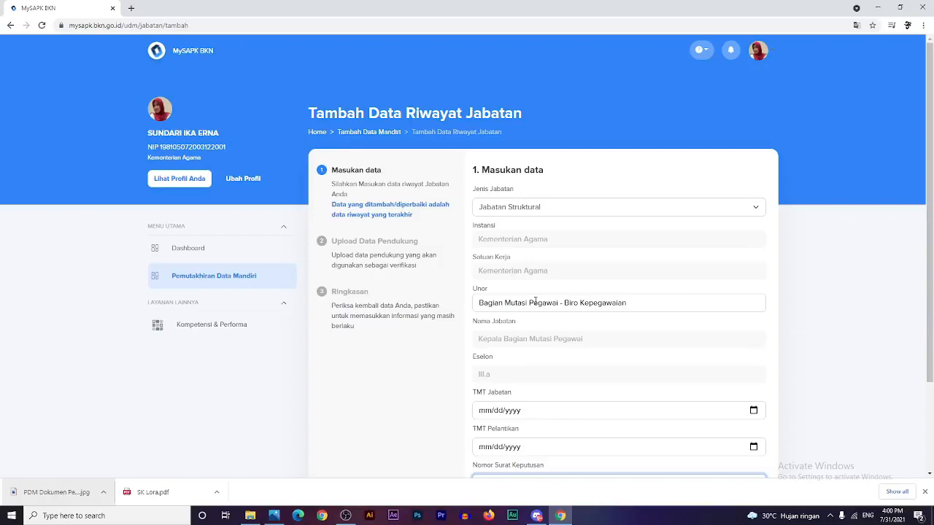
pyautogui.doubleClick(478, 302)
pyautogui.moveTo(478, 302); pyautogui.dragTo(631, 307)
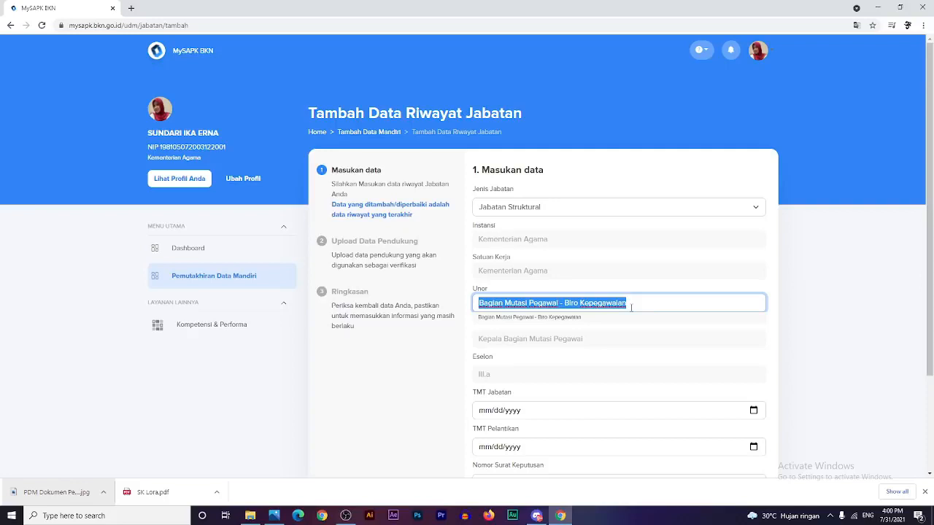
# - Replace Unor with Sub Bagian Tata Usaha - IAIN Purwokerto, found by searching 'sub bagian tata'
pyautogui.press('BackSpace')
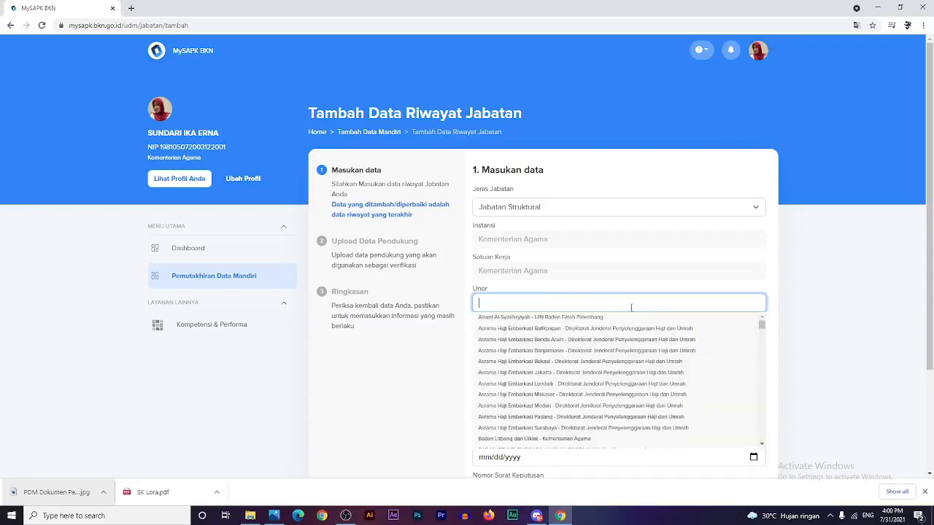
pyautogui.write('sub')
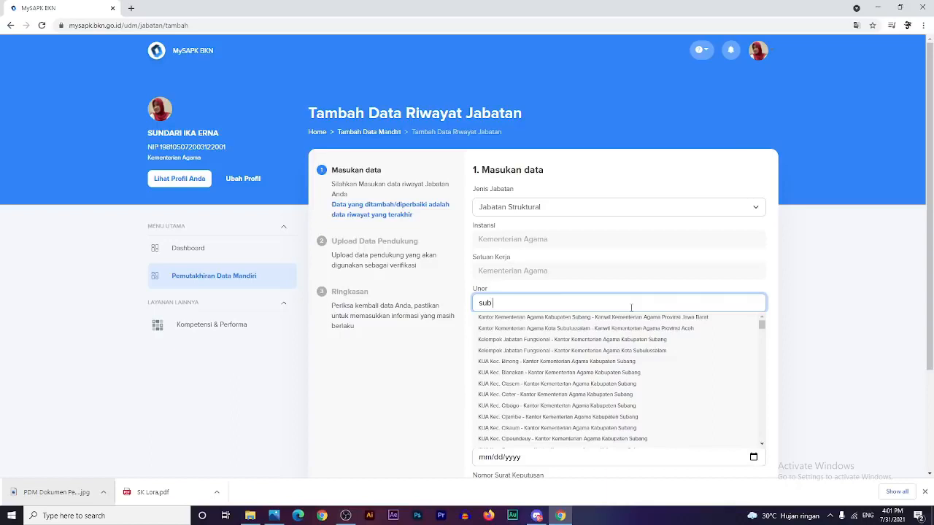
pyautogui.write(' bag')
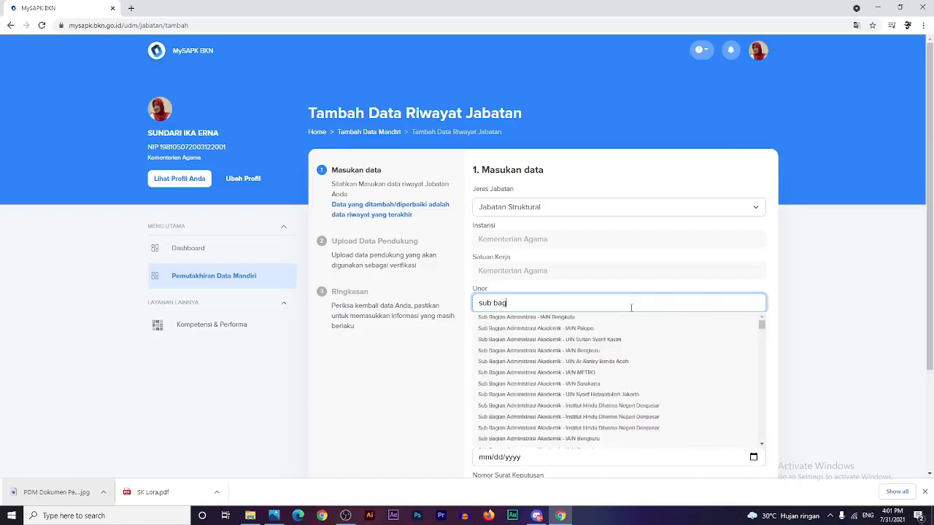
pyautogui.write('ian tat')
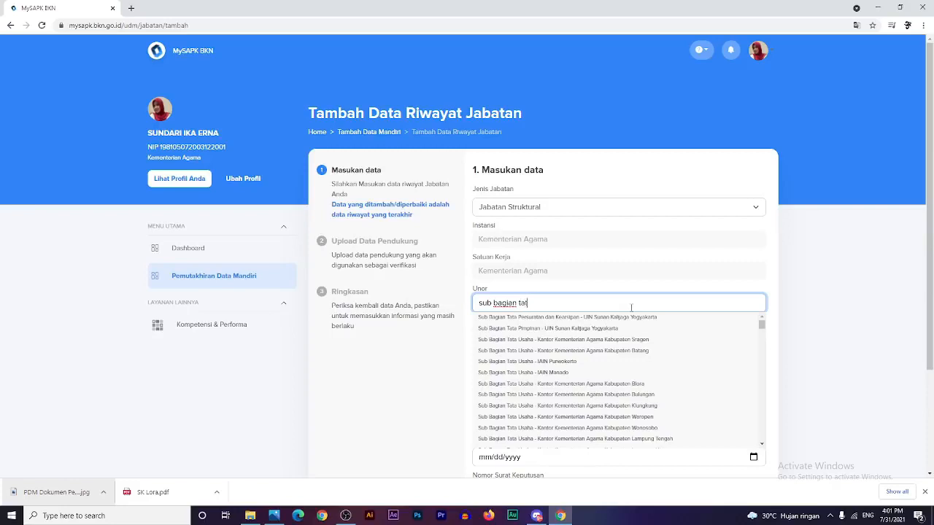
pyautogui.write('a')
pyautogui.click(567, 363)
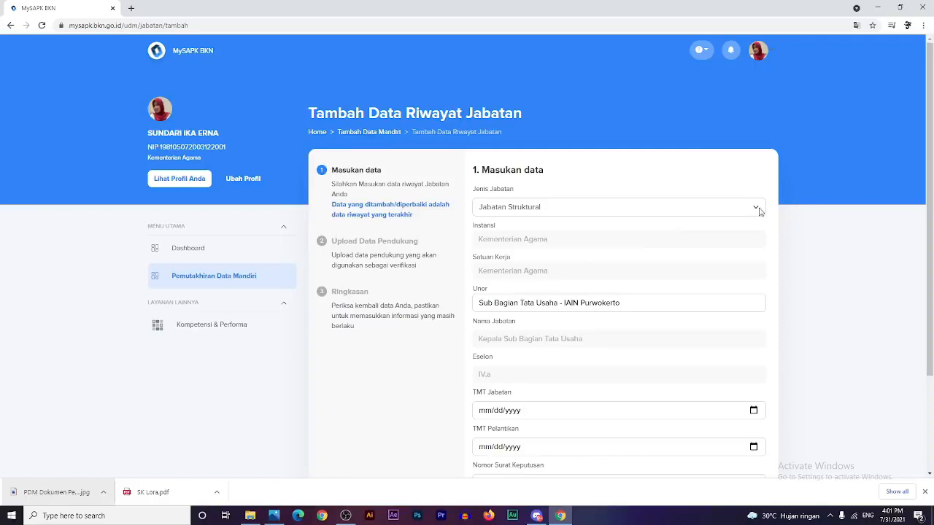
pyautogui.click(690, 211)
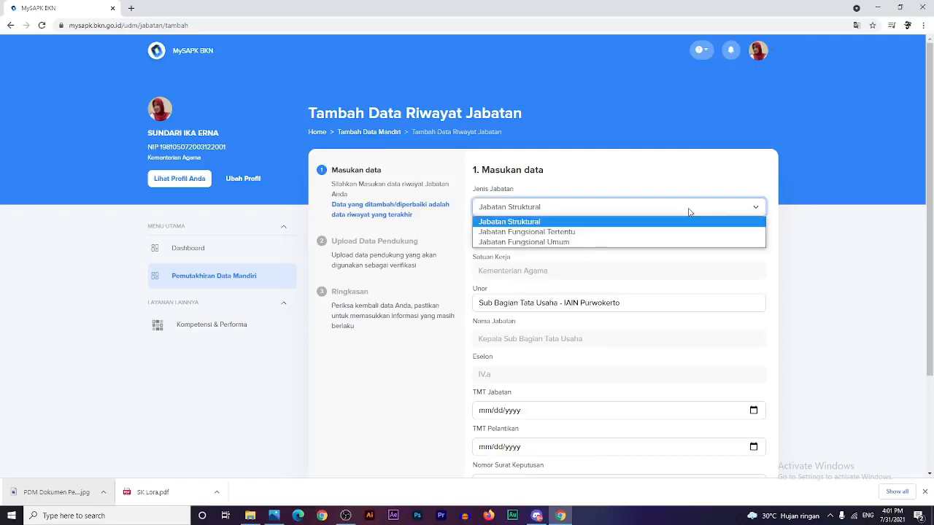
pyautogui.click(620, 232)
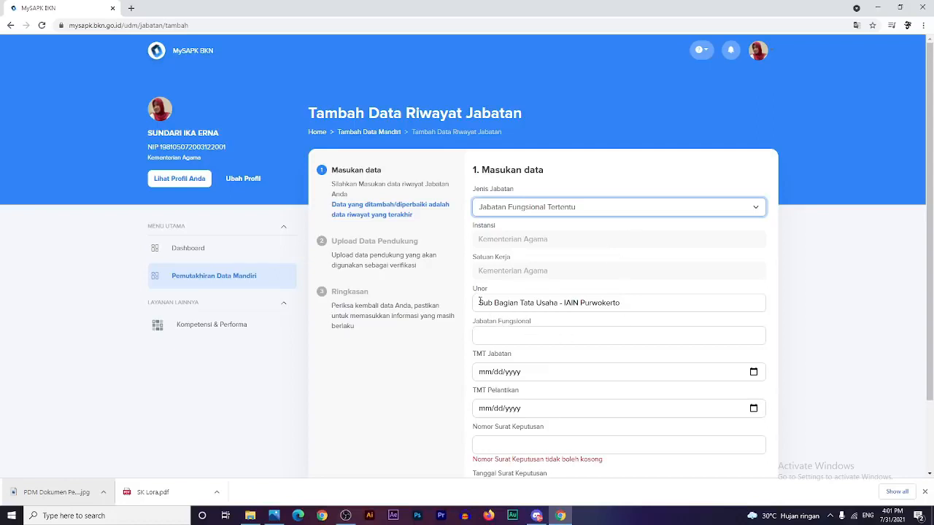
pyautogui.moveTo(480, 301); pyautogui.dragTo(630, 298)
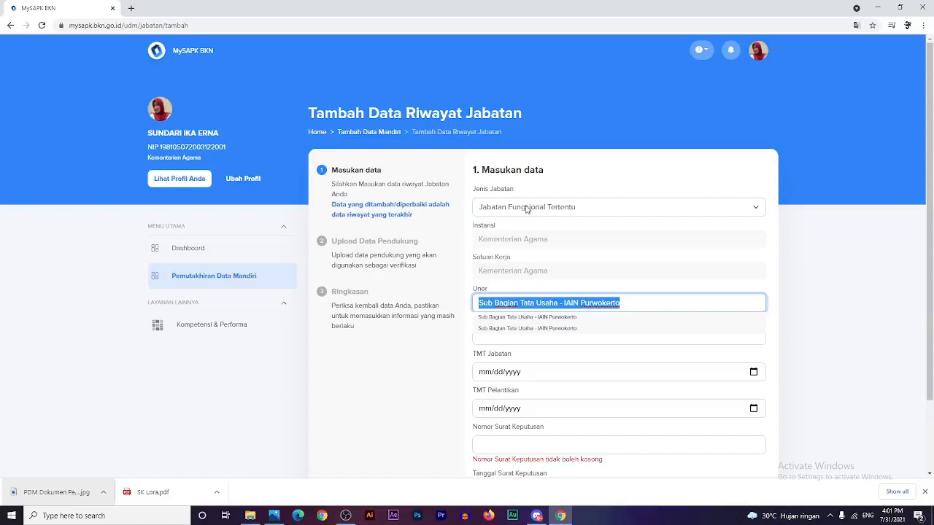
pyautogui.click(479, 303)
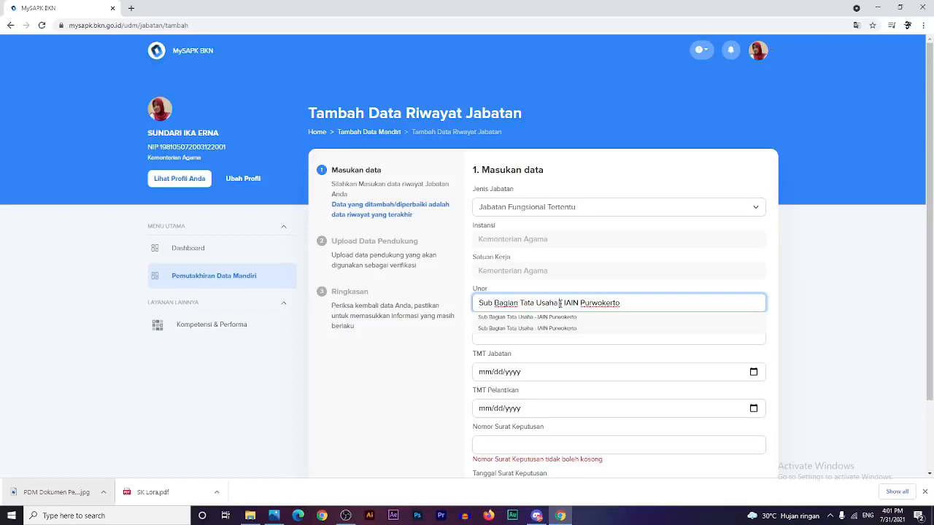
pyautogui.click(504, 340)
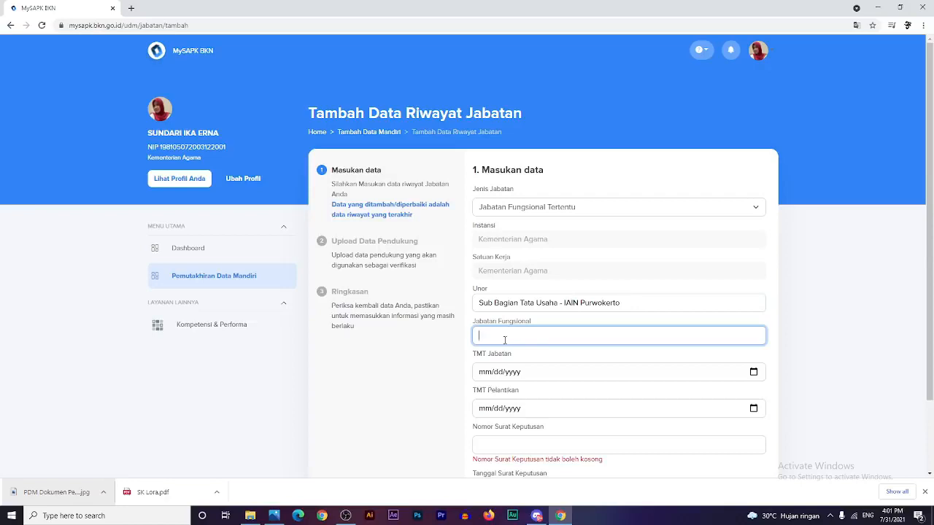
# - Search 'Pranata ko' and set Jabatan Fungsional to Pranata Komputer Ahli Muda
pyautogui.write('P')
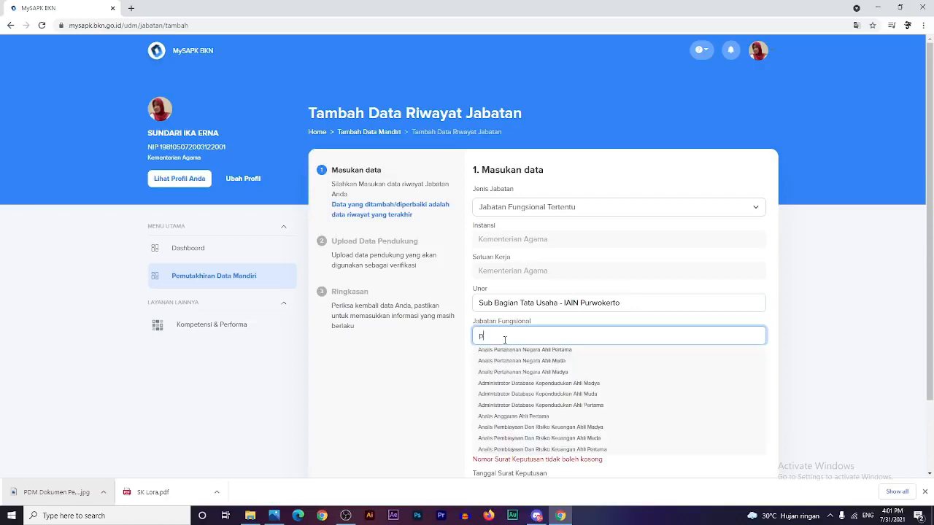
pyautogui.write('ra')
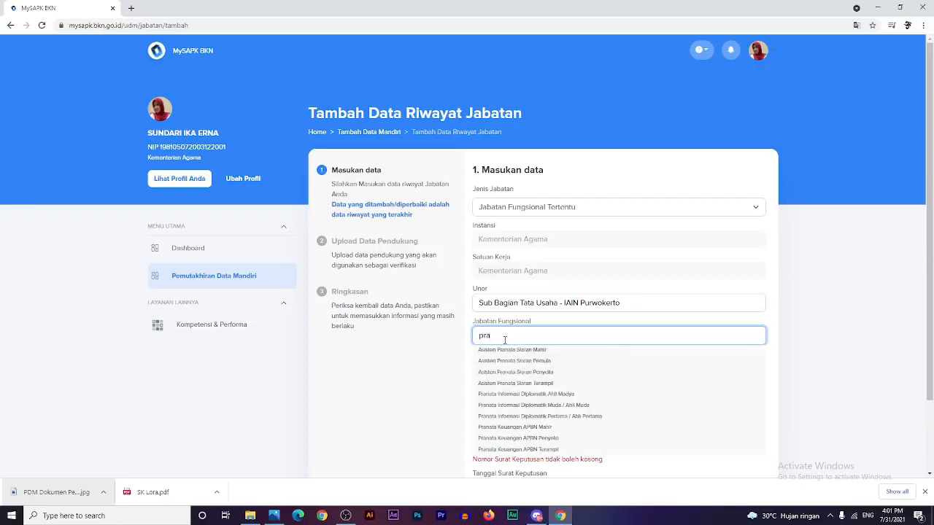
pyautogui.write('a')
pyautogui.press('BackSpace')
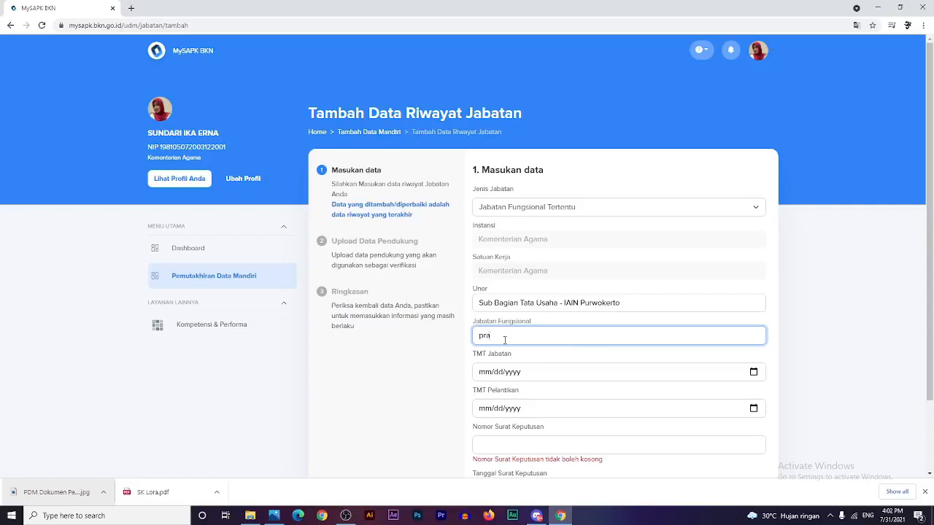
pyautogui.write('nat')
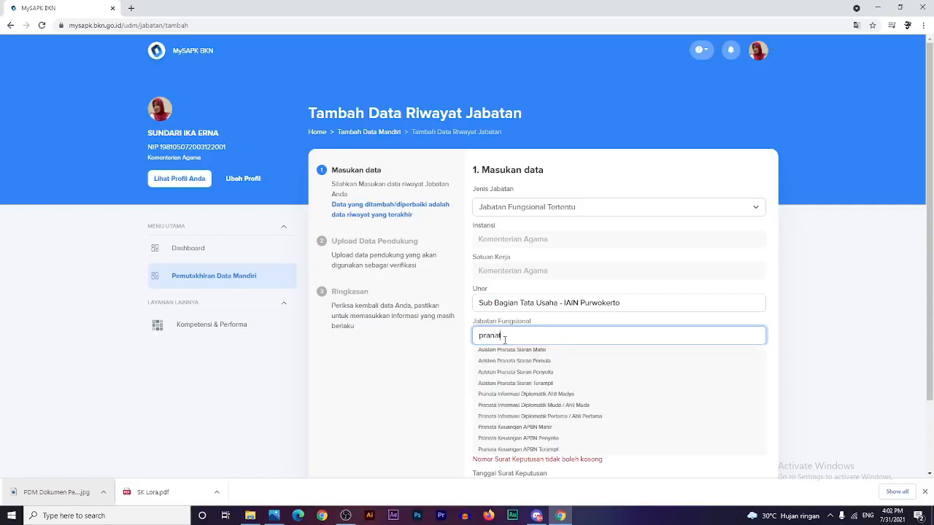
pyautogui.write('a ko')
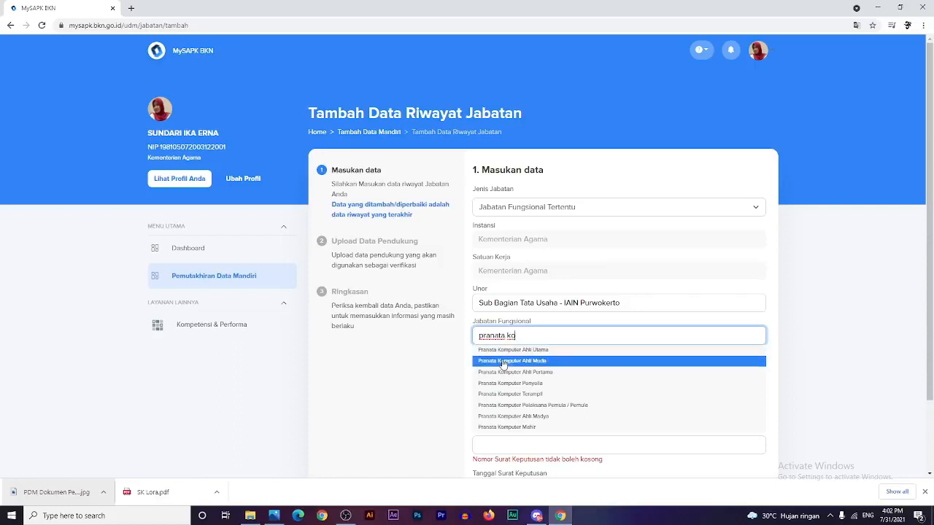
pyautogui.click(506, 361)
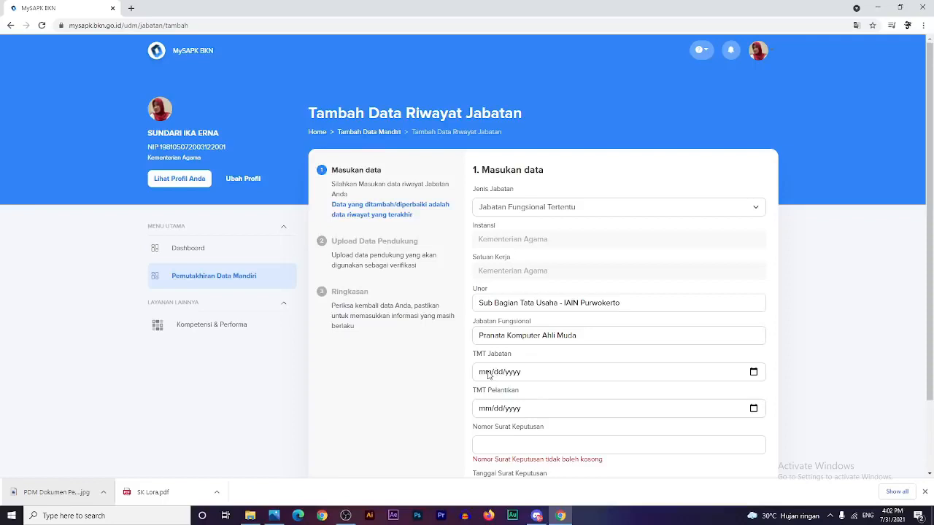
# - Check the Nomor Surat Keputusan field and the Jenis Jabatan choices
pyautogui.click(518, 444)
pyautogui.scroll(-2, 521, 445)
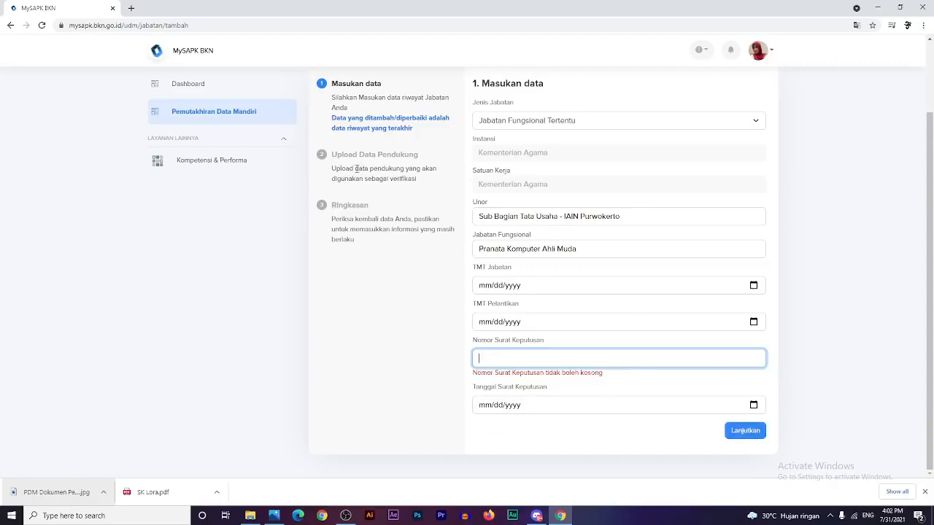
pyautogui.scroll(1, 408, 175)
pyautogui.click(543, 169)
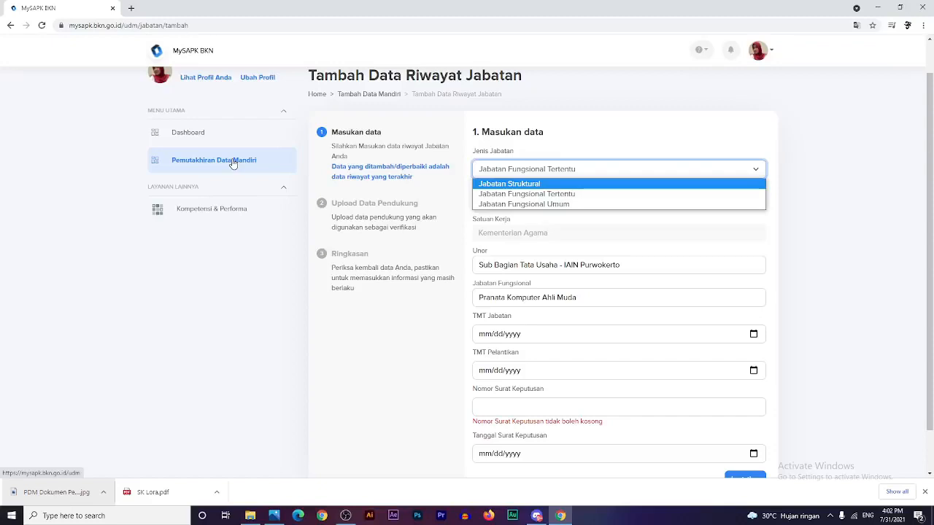
pyautogui.scroll(-1, 793, 444)
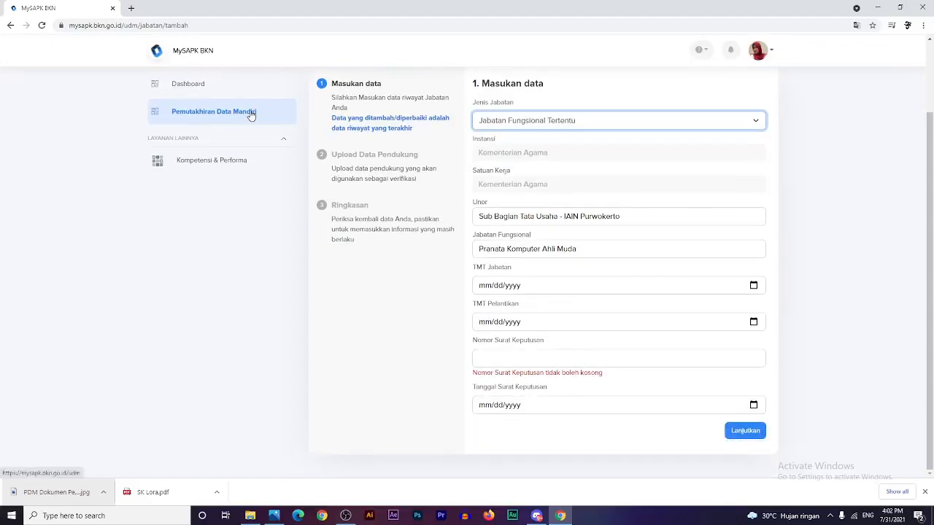
# - Open Riwayat Peninjauan Masa Kerja and confirm the PMK history has no data
pyautogui.click(251, 112)
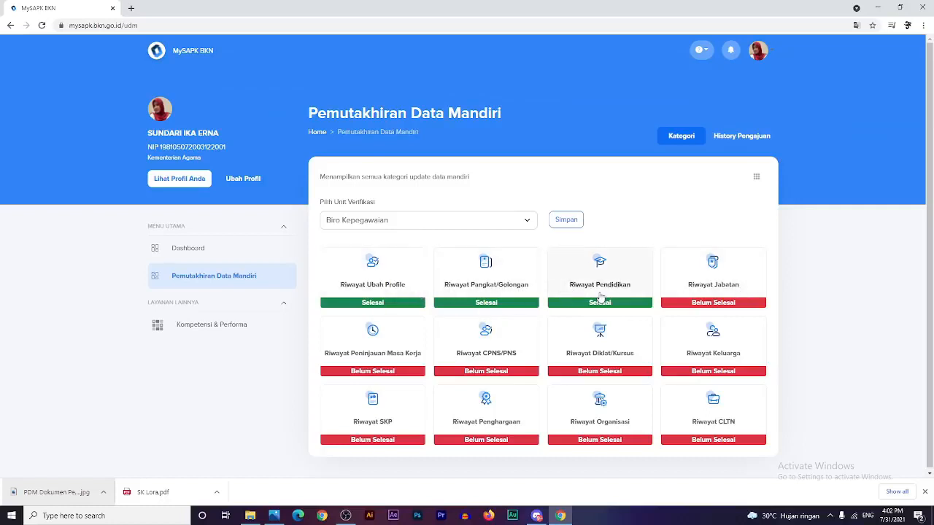
pyautogui.click(346, 347)
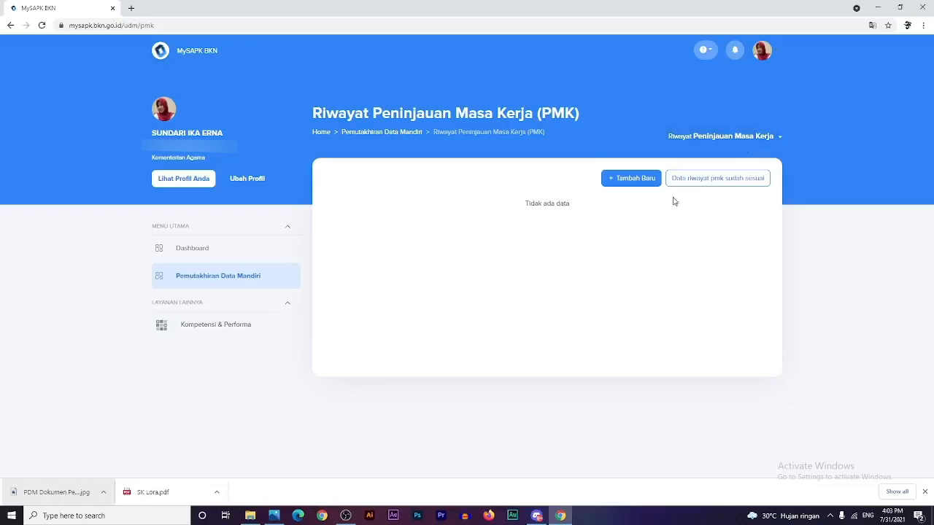
pyautogui.click(717, 181)
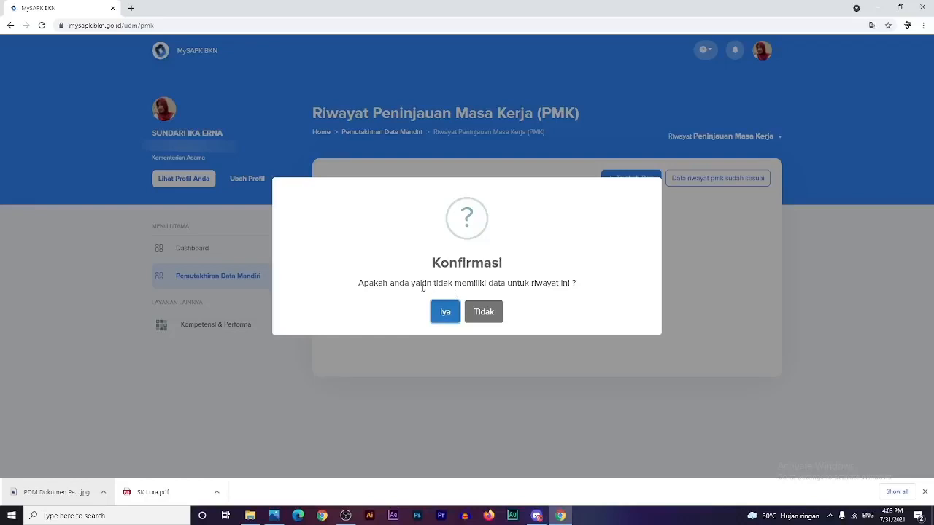
pyautogui.click(445, 313)
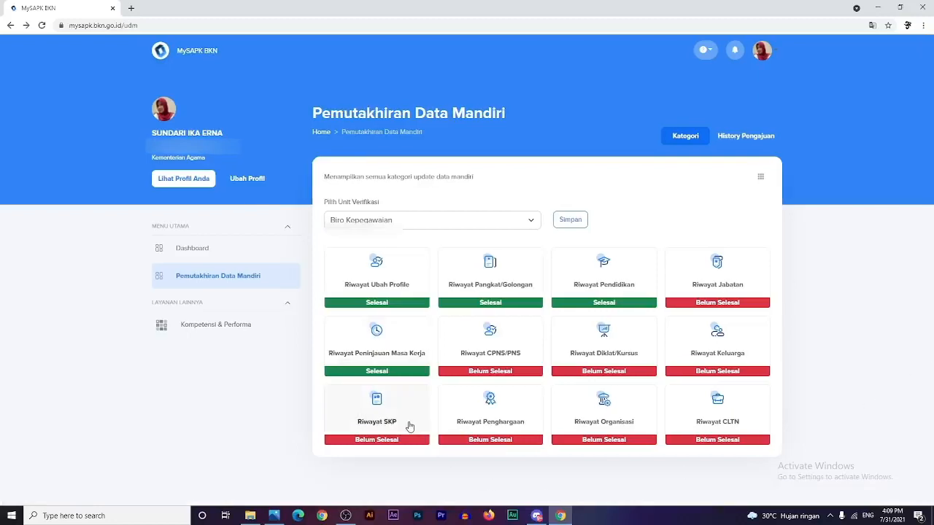
# - Edit the Riwayat CPNS/PNS record and enter the CPNS decree number
pyautogui.click(496, 362)
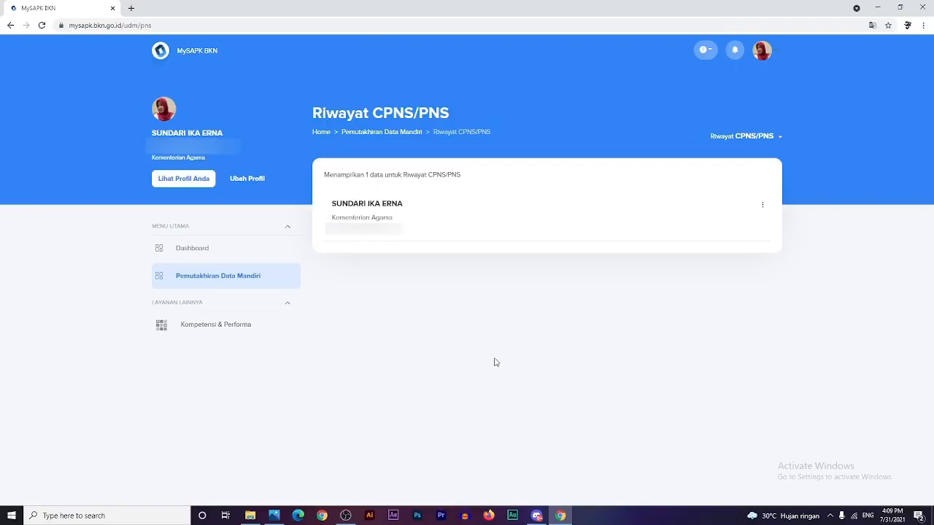
pyautogui.click(763, 205)
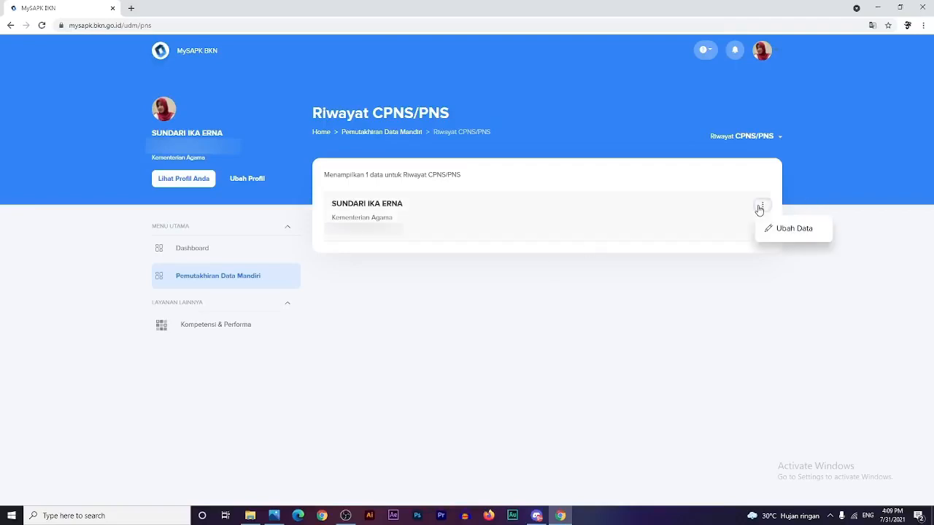
pyautogui.click(792, 228)
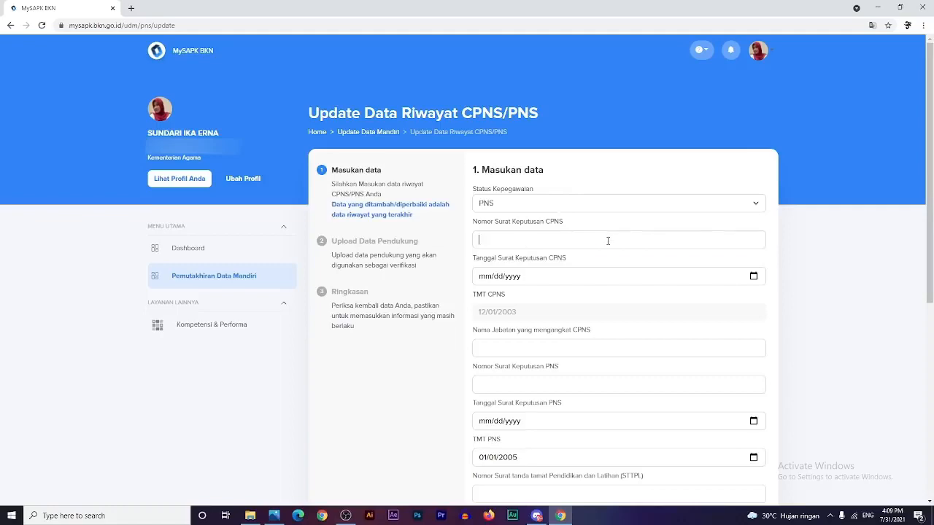
pyautogui.scroll(-2, 620, 295)
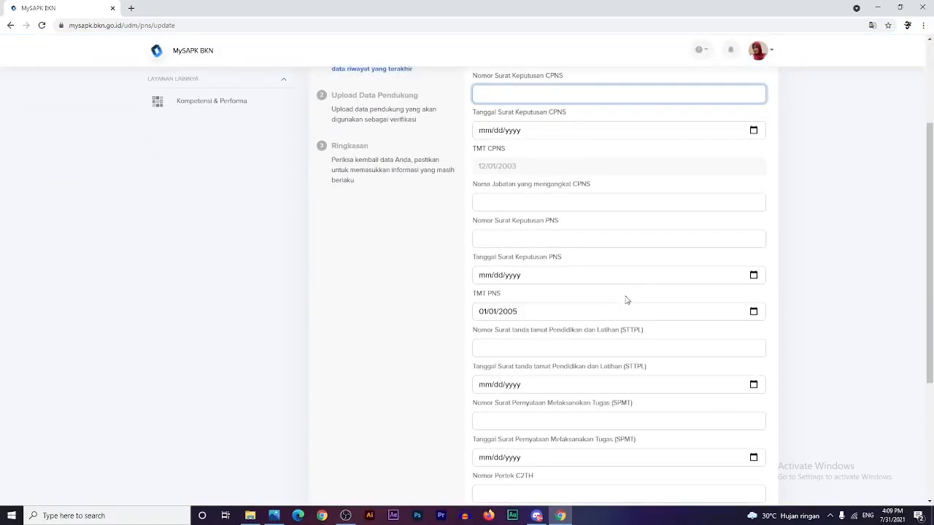
pyautogui.scroll(-3, 626, 300)
pyautogui.scroll(5, 620, 321)
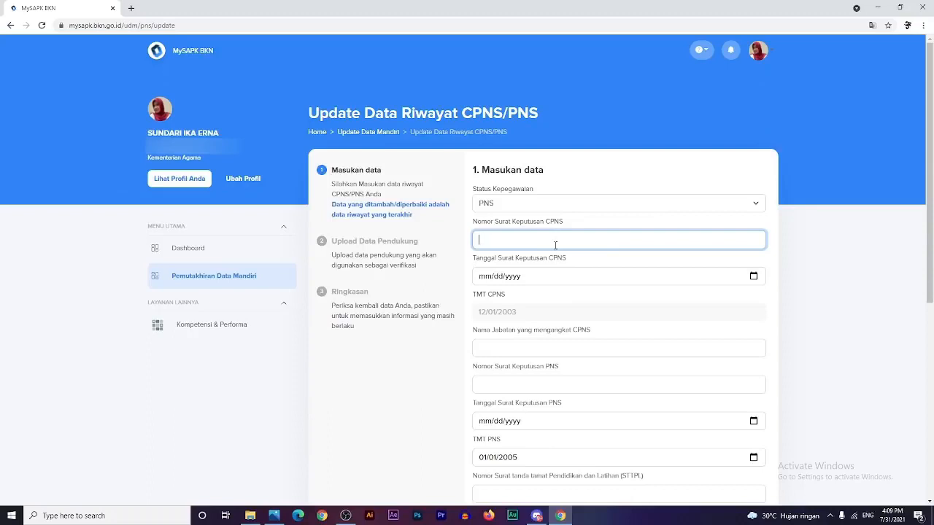
pyautogui.write('1484787')
# - Set Tanggal Surat Keputusan CPNS to 12/01/2003
pyautogui.click(754, 276)
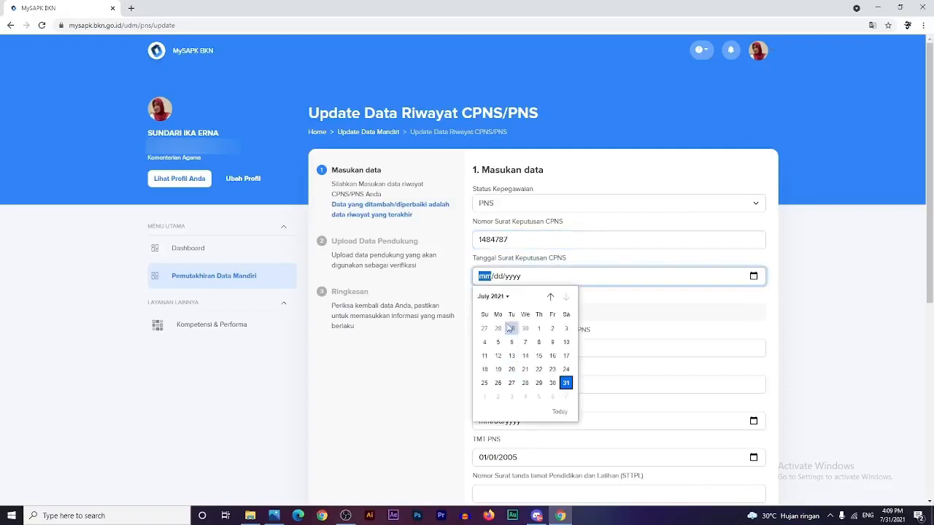
pyautogui.click(498, 300)
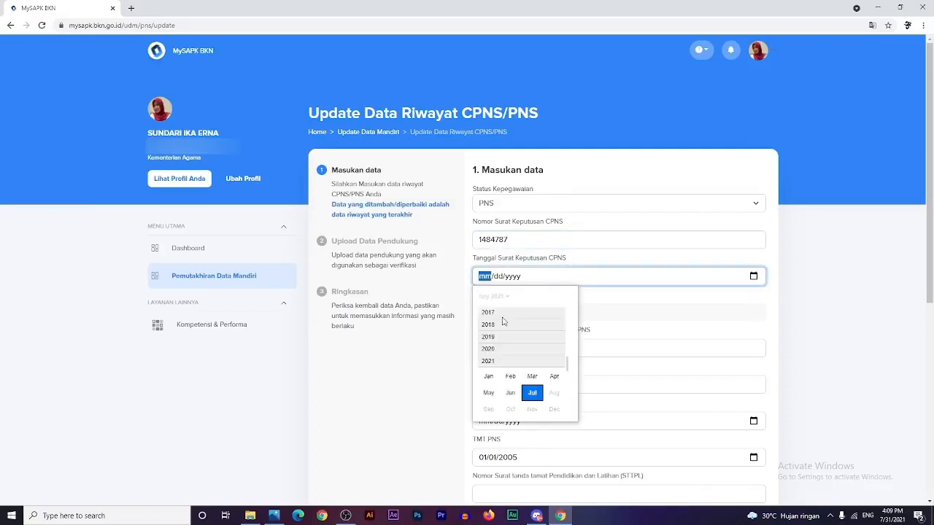
pyautogui.scroll(5, 508, 341)
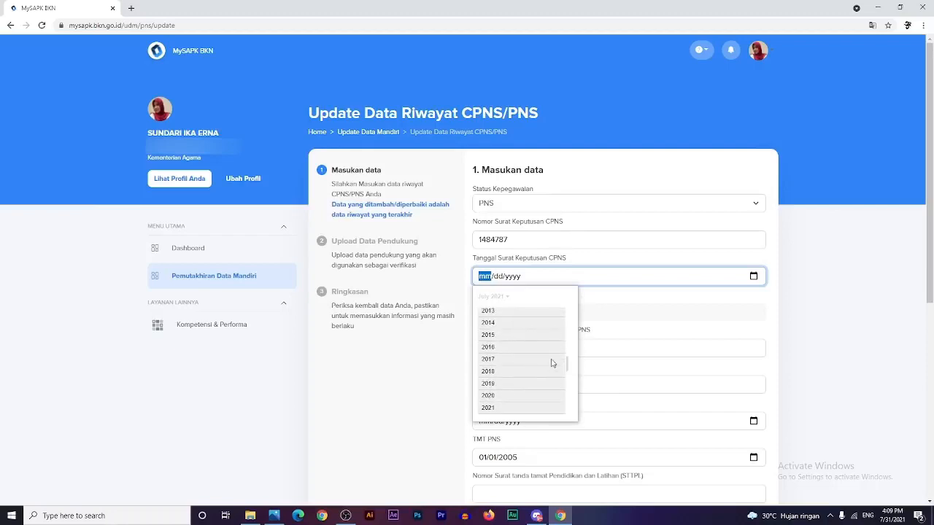
pyautogui.moveTo(568, 361); pyautogui.dragTo(568, 338)
pyautogui.scroll(3, 533, 348)
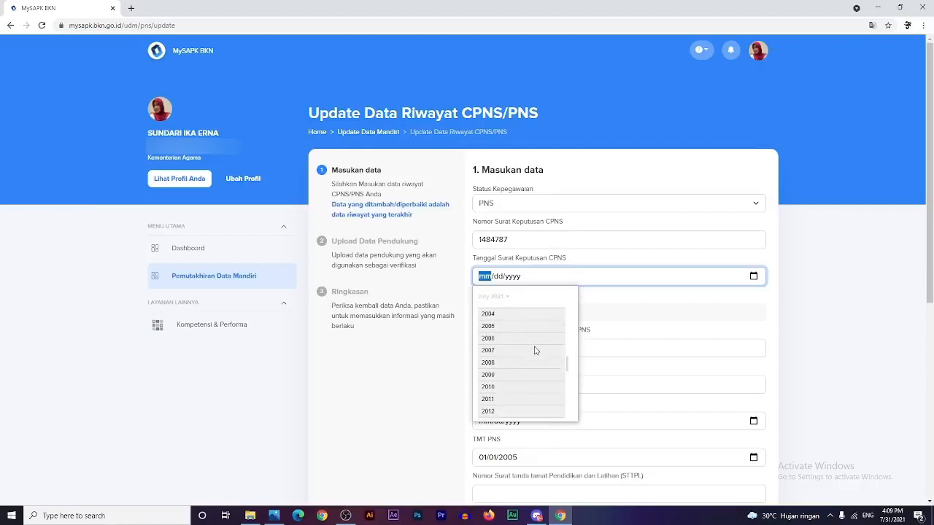
pyautogui.click(498, 312)
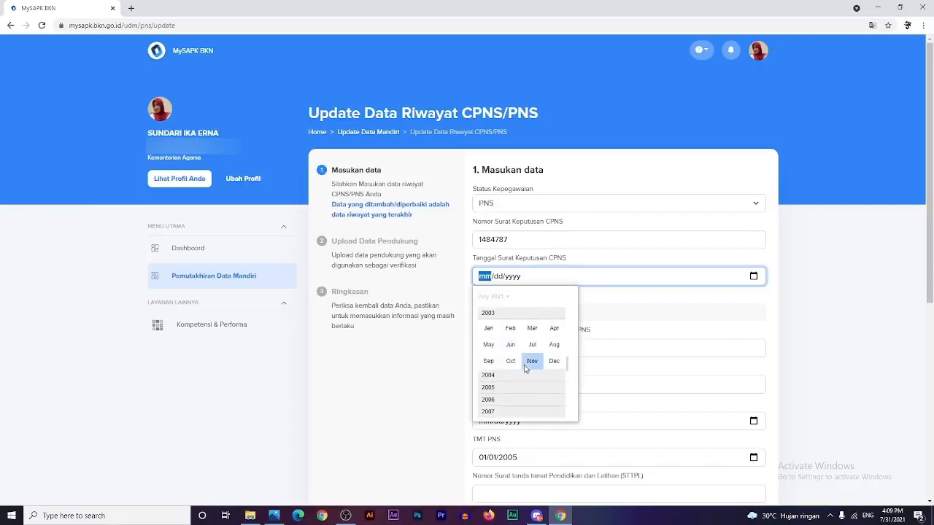
pyautogui.click(554, 360)
pyautogui.click(497, 329)
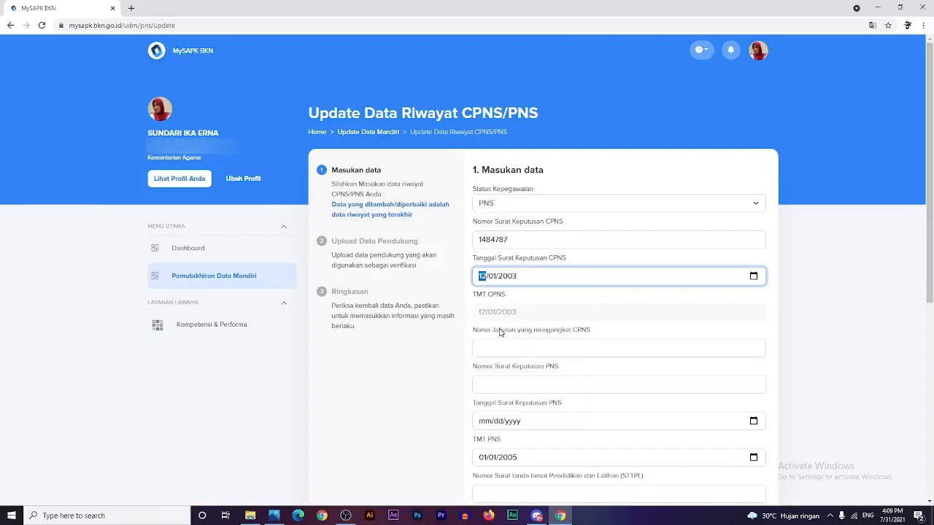
pyautogui.click(528, 353)
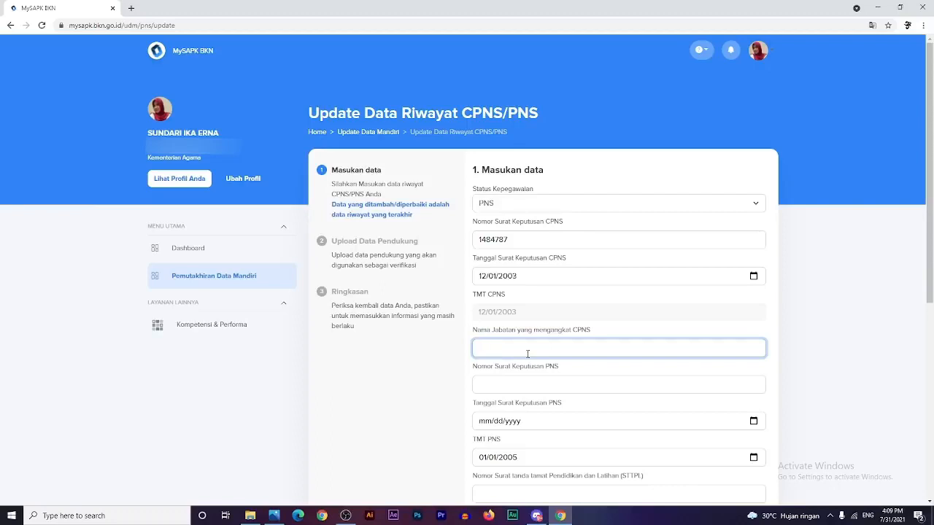
# - Enter Pelaksana as the appointing position and fill in the PNS decree number
pyautogui.write('Pelaksana')
pyautogui.click(538, 392)
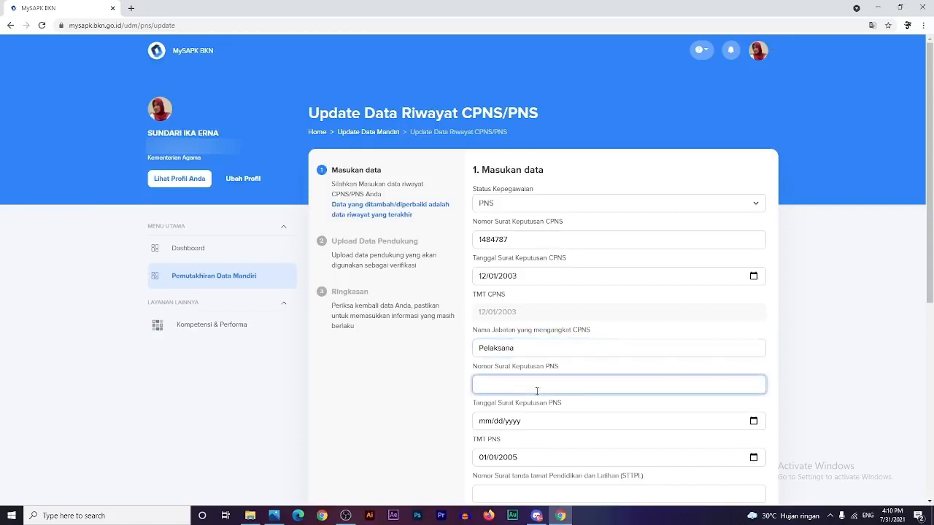
pyautogui.write('4887879')
# - Set the PNS decree date to 12/01/2004
pyautogui.click(757, 423)
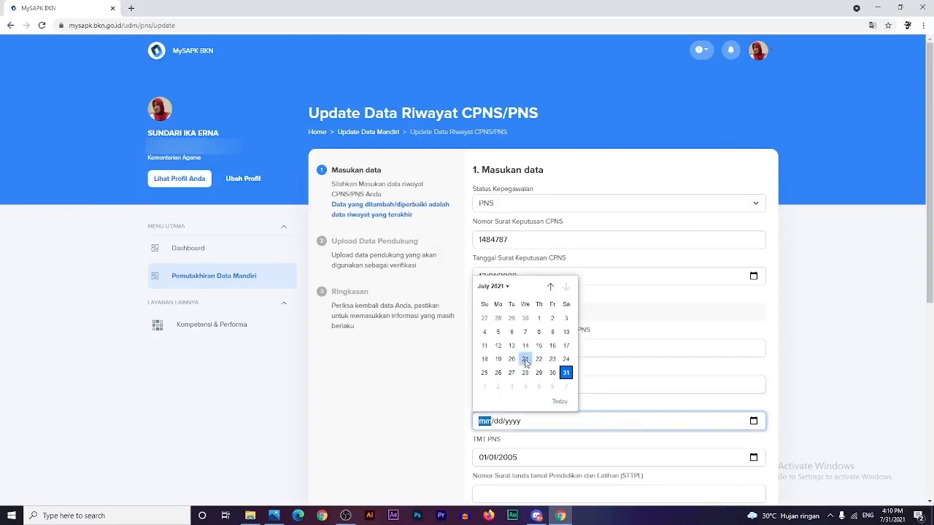
pyautogui.click(498, 287)
pyautogui.scroll(3, 500, 349)
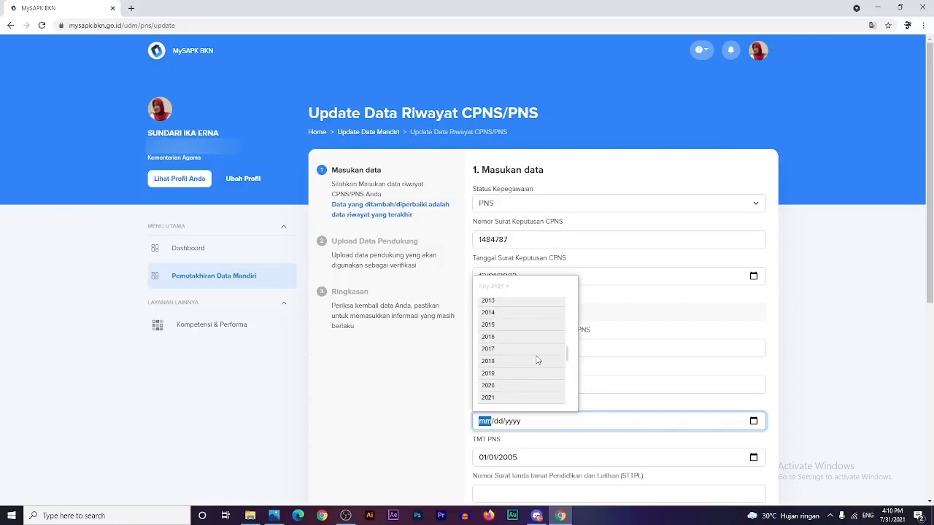
pyautogui.scroll(1, 571, 331)
pyautogui.scroll(2, 567, 328)
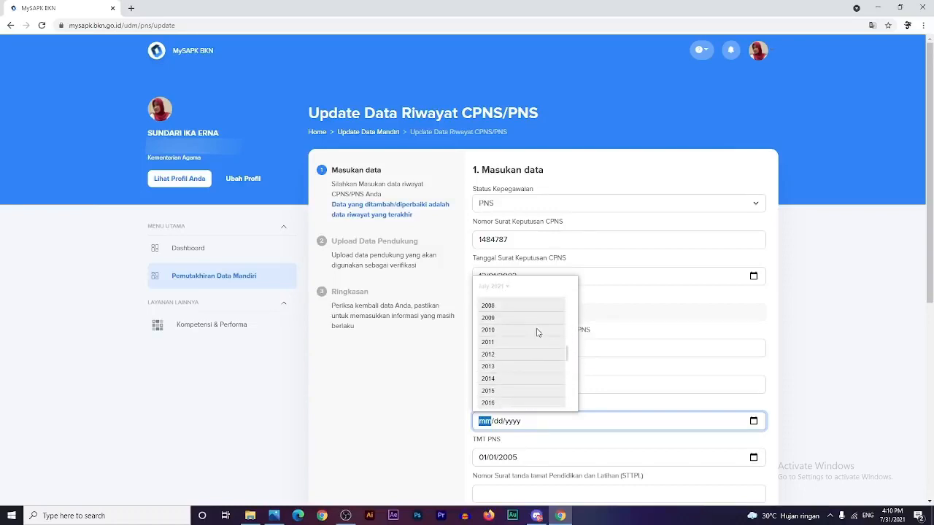
pyautogui.scroll(2, 531, 332)
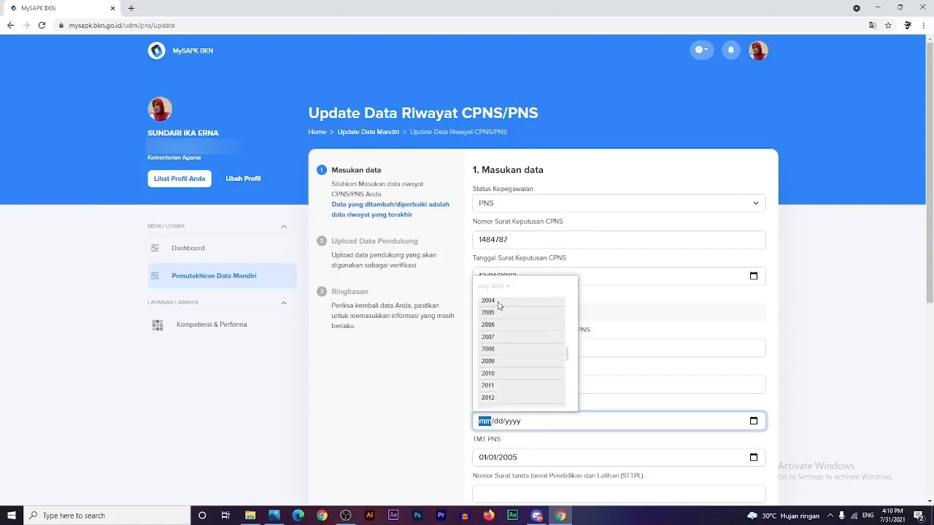
pyautogui.click(501, 303)
pyautogui.click(554, 351)
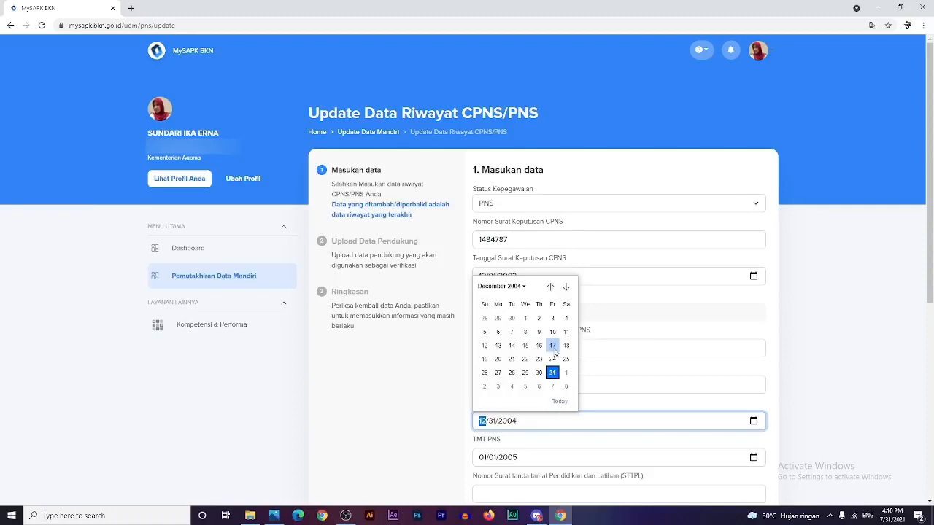
pyautogui.click(524, 318)
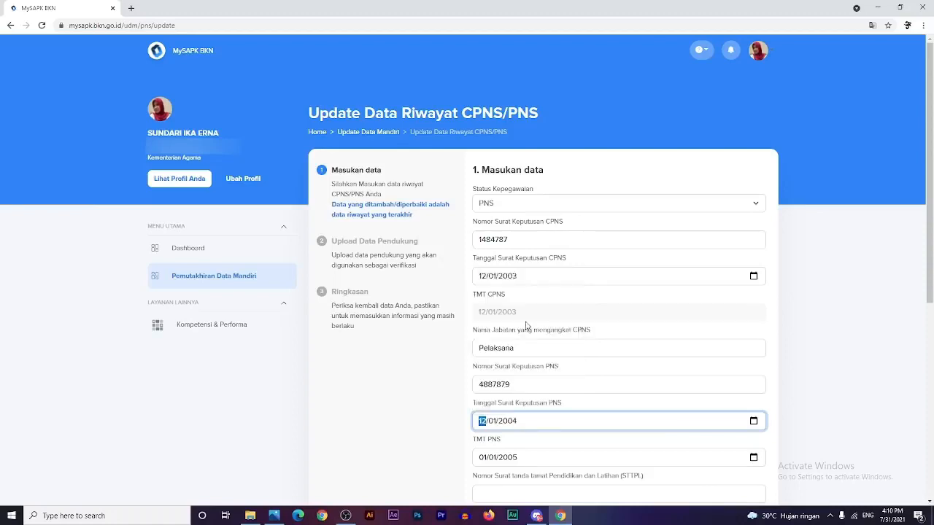
pyautogui.click(842, 397)
pyautogui.scroll(-2, 840, 398)
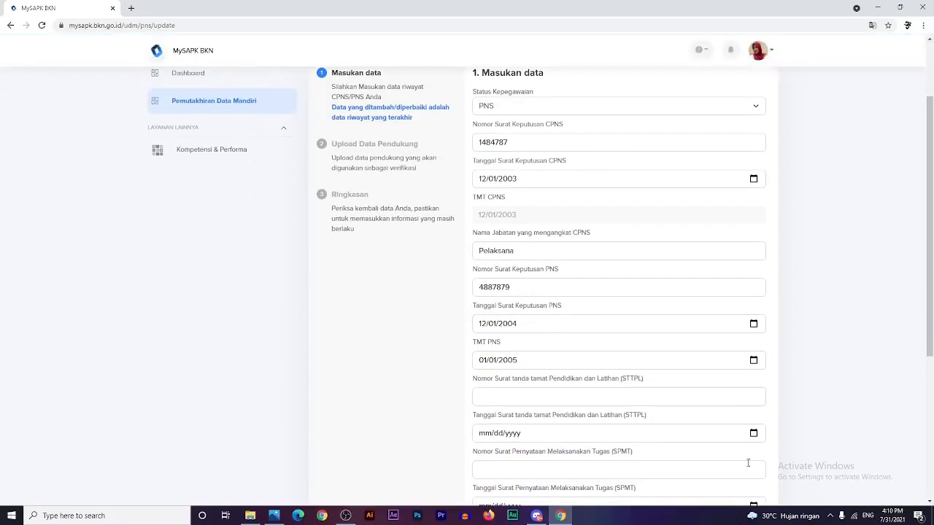
# - Enter the STTPL certificate number
pyautogui.click(494, 398)
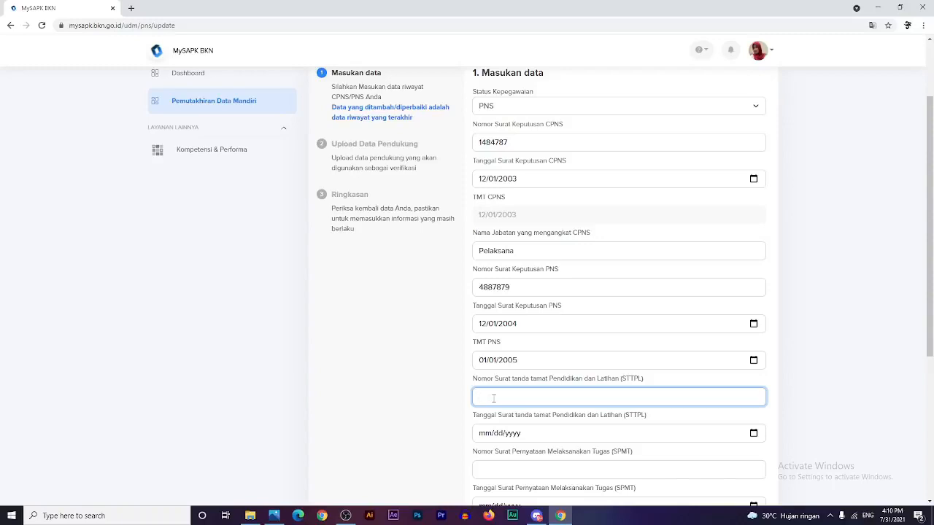
pyautogui.scroll(-1, 493, 398)
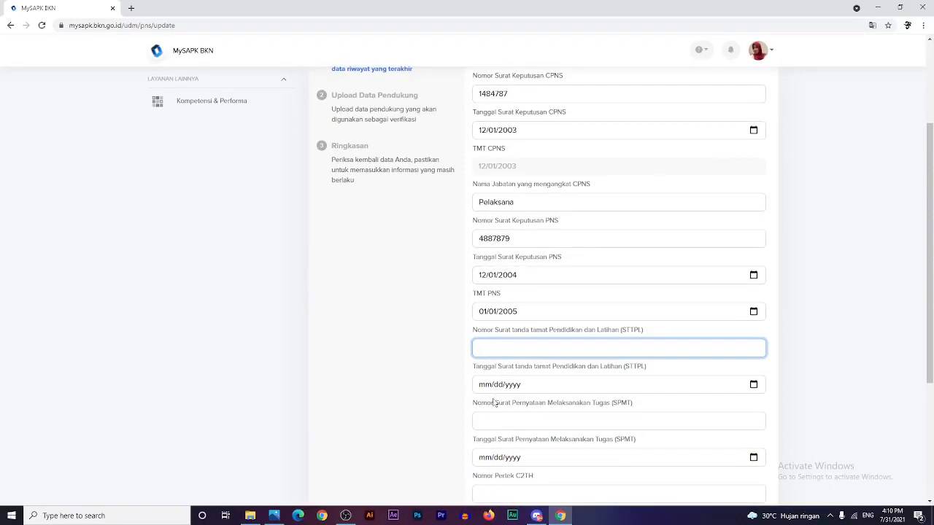
pyautogui.write('5656')
# - Set the STTPL date to 12/01/2004
pyautogui.click(753, 386)
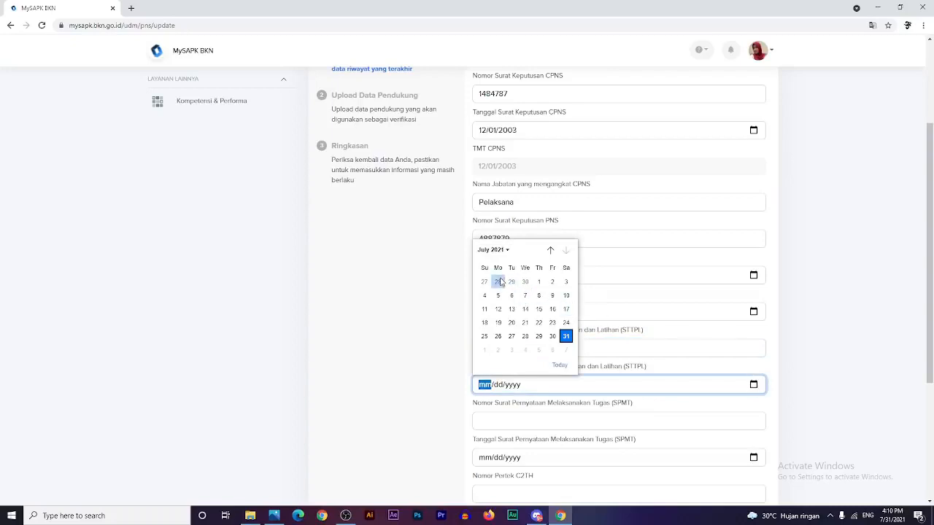
pyautogui.click(493, 252)
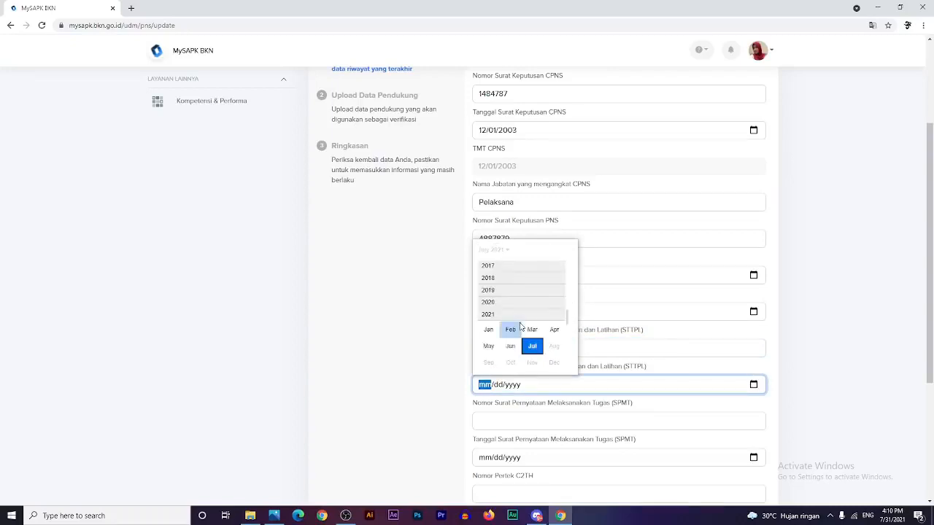
pyautogui.scroll(2, 504, 321)
pyautogui.scroll(2, 496, 321)
pyautogui.scroll(3, 503, 284)
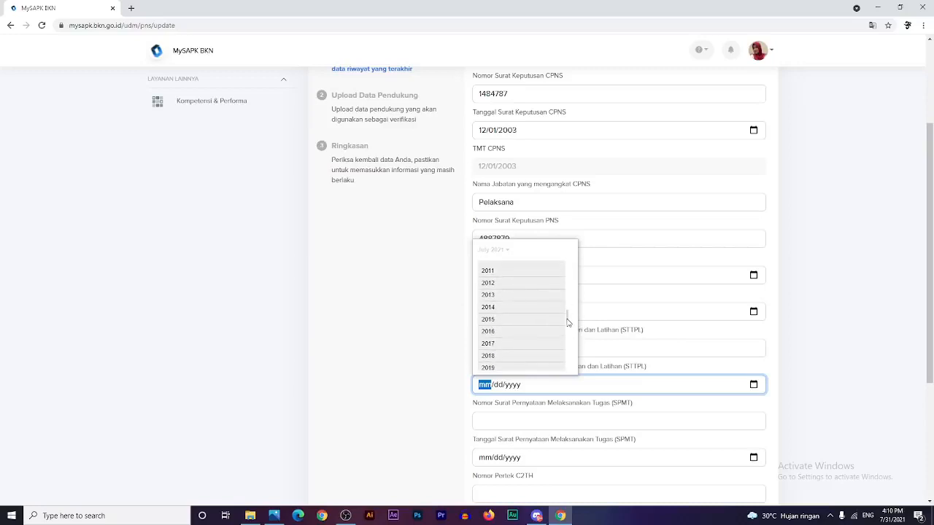
pyautogui.moveTo(568, 316); pyautogui.dragTo(566, 288)
pyautogui.scroll(1, 508, 291)
pyautogui.scroll(2, 507, 293)
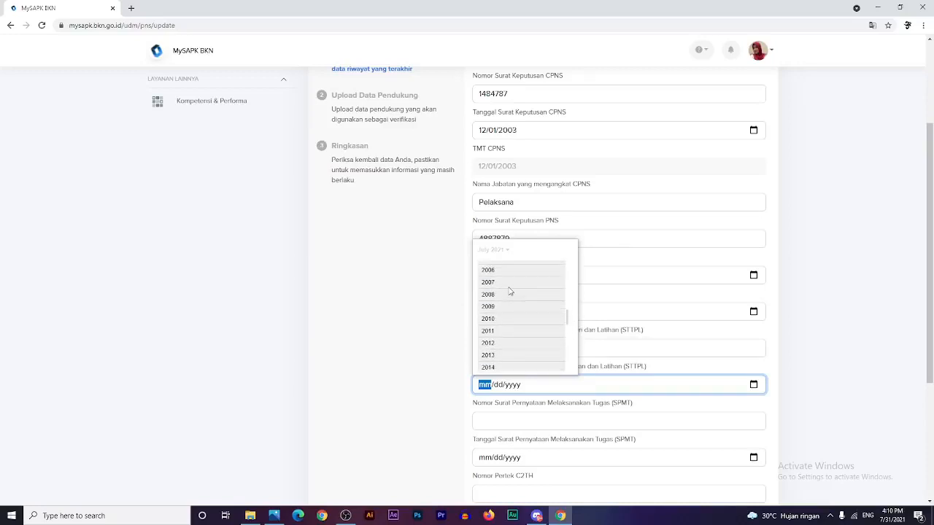
pyautogui.click(490, 268)
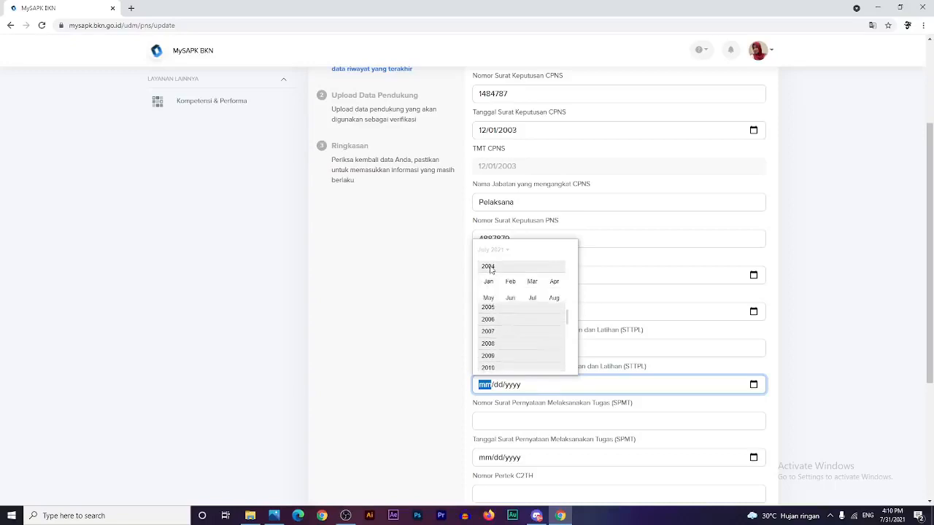
pyautogui.click(554, 315)
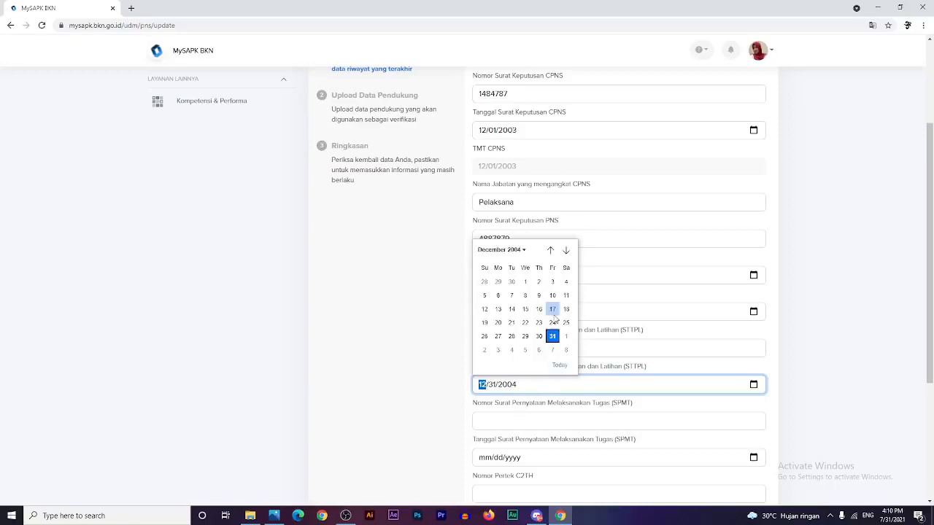
pyautogui.click(527, 279)
pyautogui.click(811, 274)
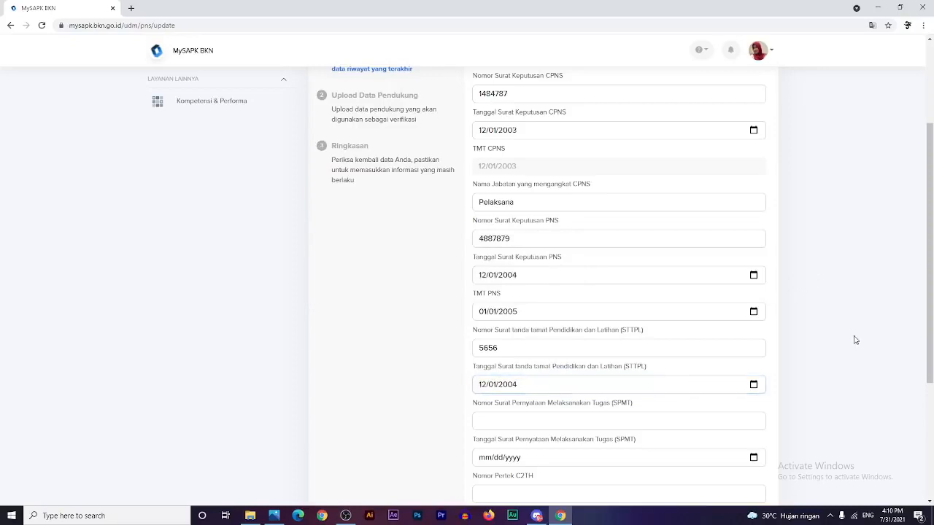
pyautogui.scroll(-3, 852, 337)
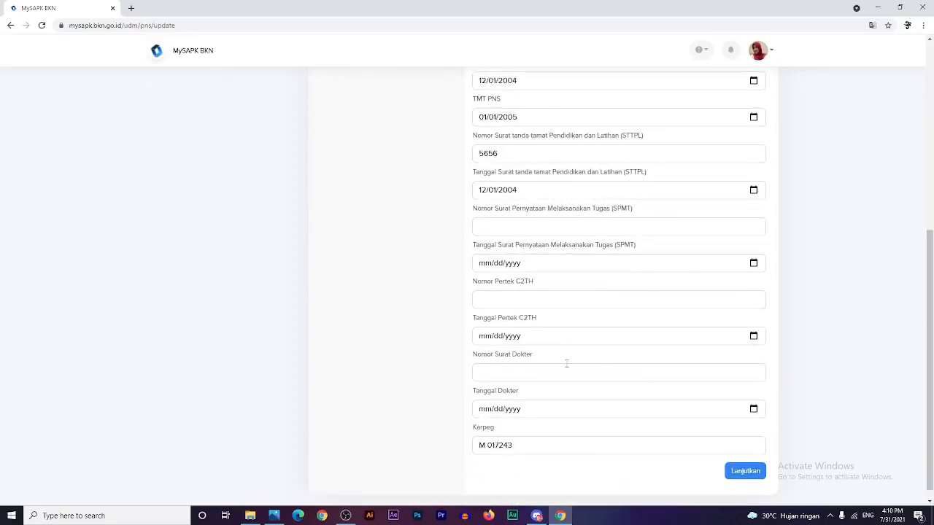
pyautogui.scroll(-1, 625, 482)
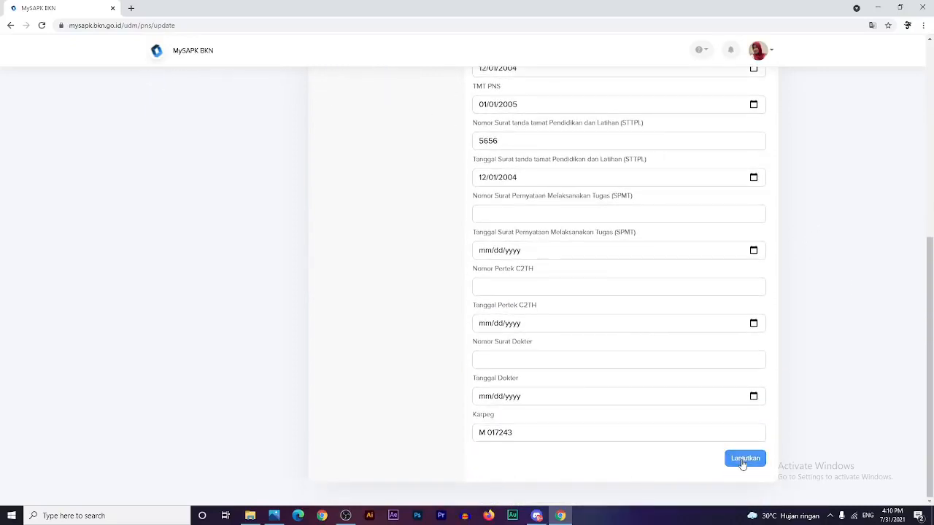
# - Submit the CPNS/PNS history form with Lanjutkan, then open the empty Riwayat Diklat/Kursus page from Pemutakhiran Data Mandiri
pyautogui.click(746, 461)
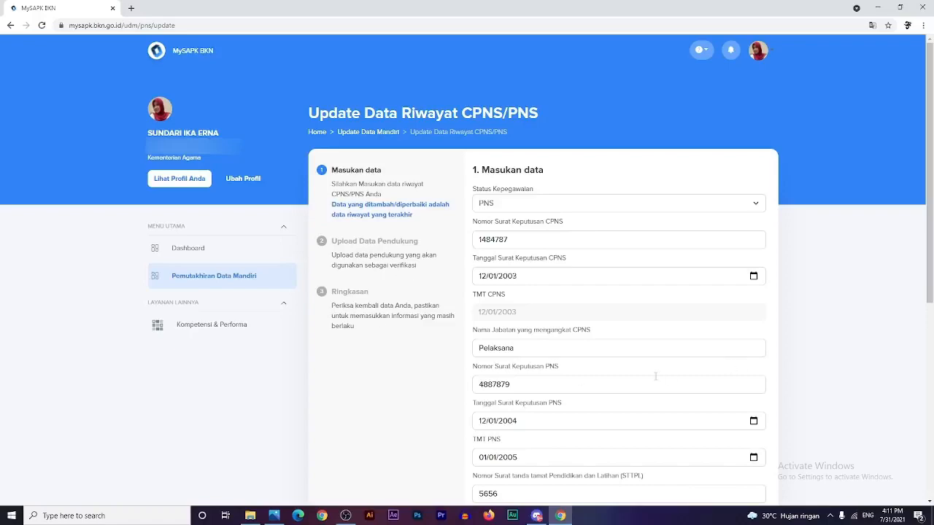
pyautogui.scroll(-5, 655, 380)
pyautogui.scroll(5, 655, 379)
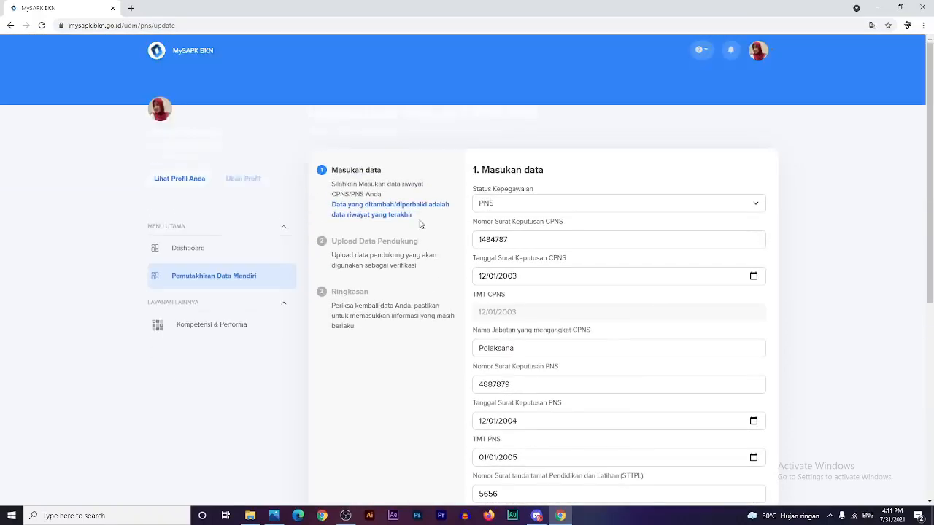
pyautogui.click(203, 281)
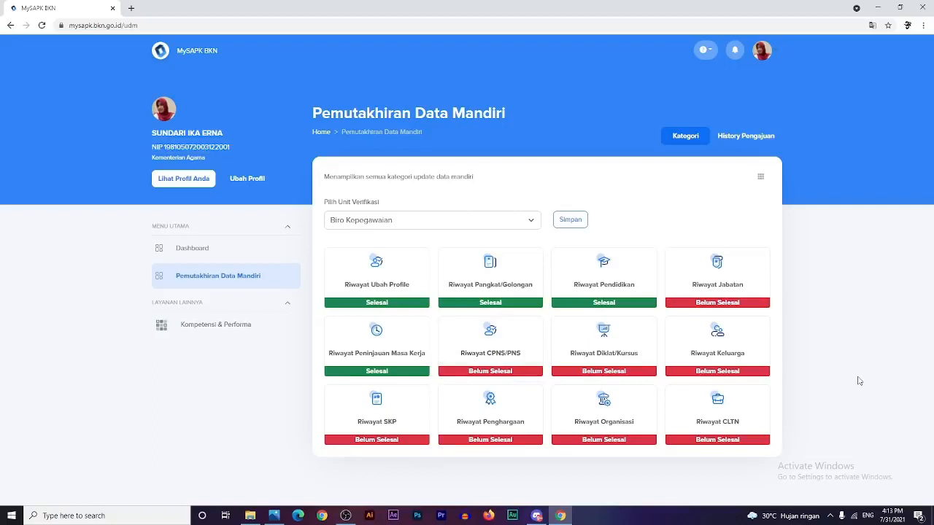
pyautogui.click(617, 351)
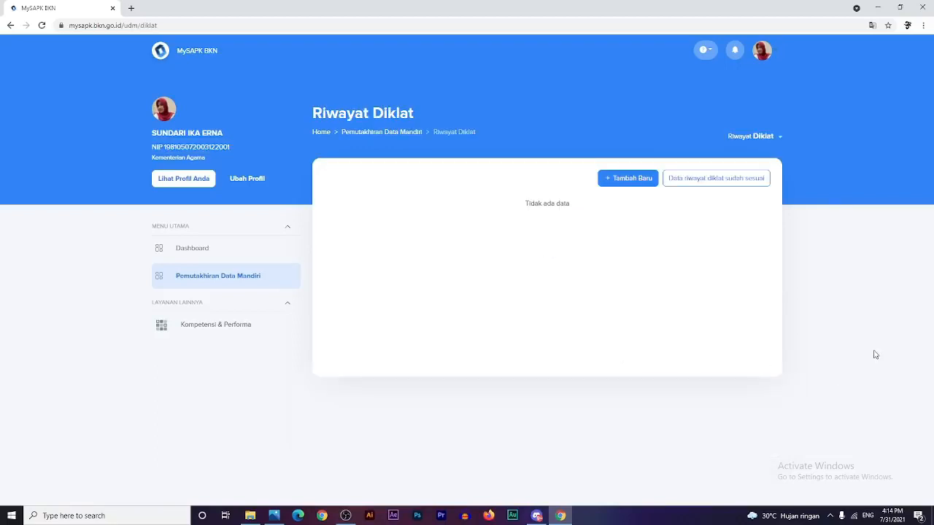
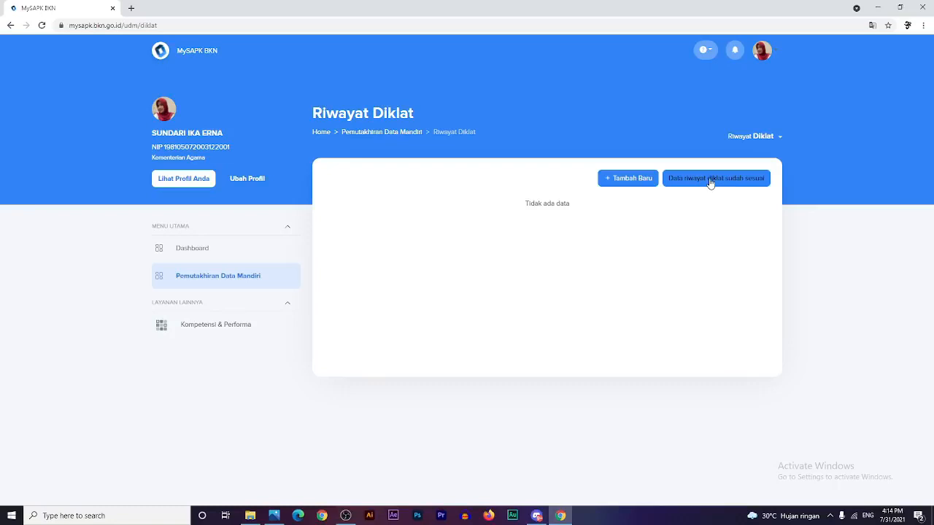
# - Start a new training record from the empty Riwayat Diklat page with Tambah Baru
pyautogui.click(628, 188)
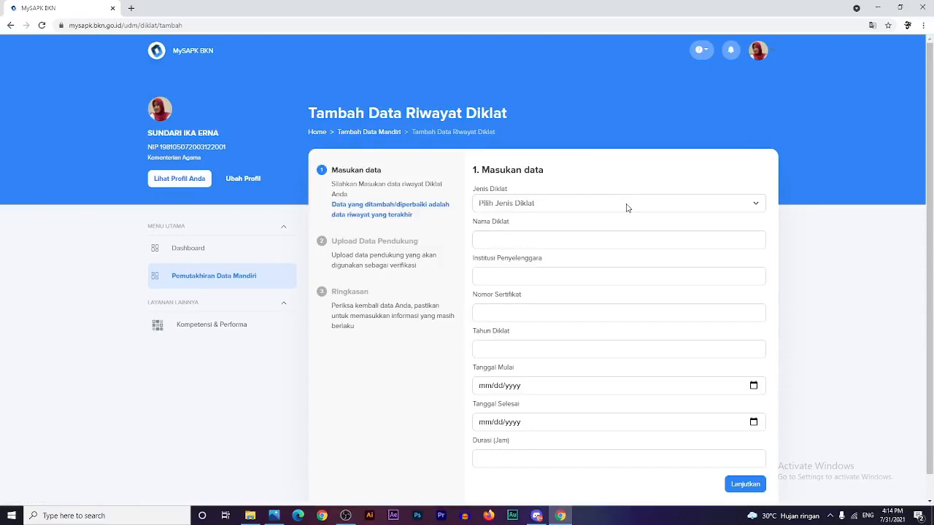
# - Choose Diklat Fungsional; enter 'Diklat Pranata Komputer', 'Badan Pusat Sitatistik', certificate 656, year 2020
pyautogui.click(626, 206)
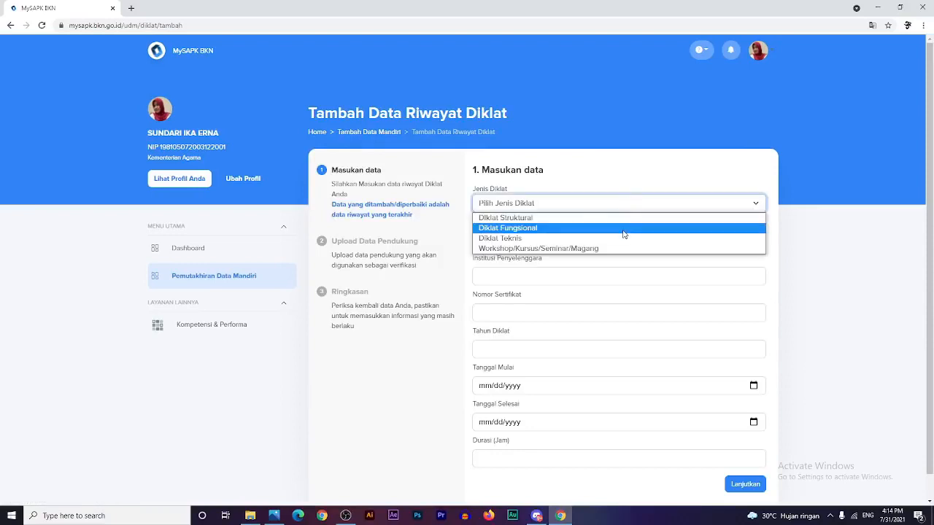
pyautogui.click(624, 231)
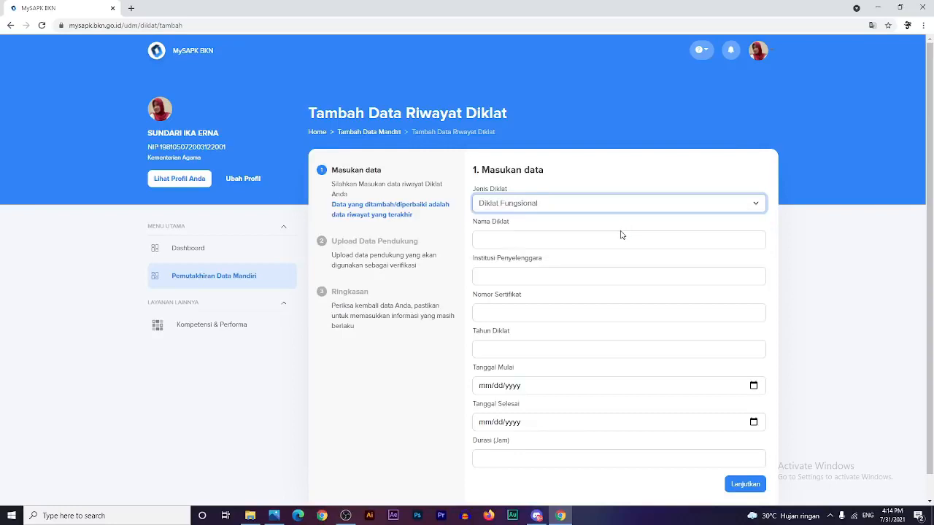
pyautogui.click(603, 238)
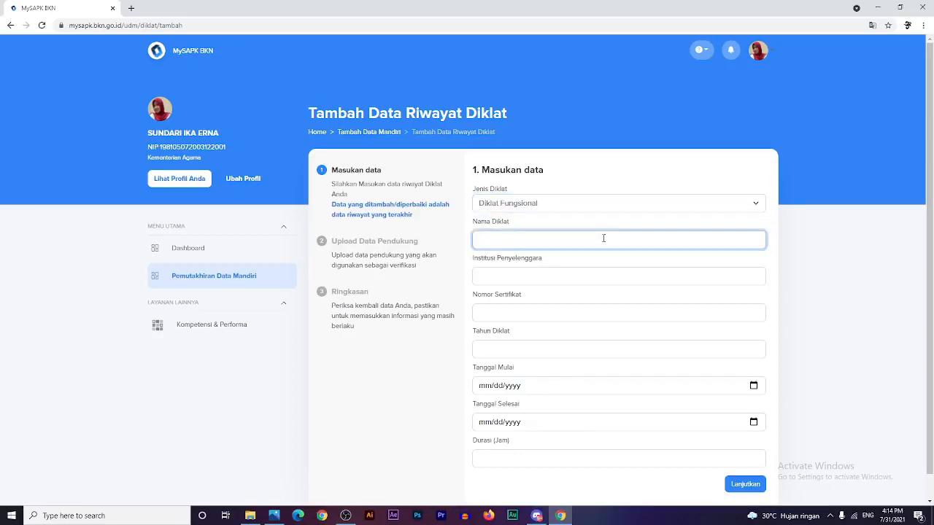
pyautogui.write('Diklat Pranata Komputer')
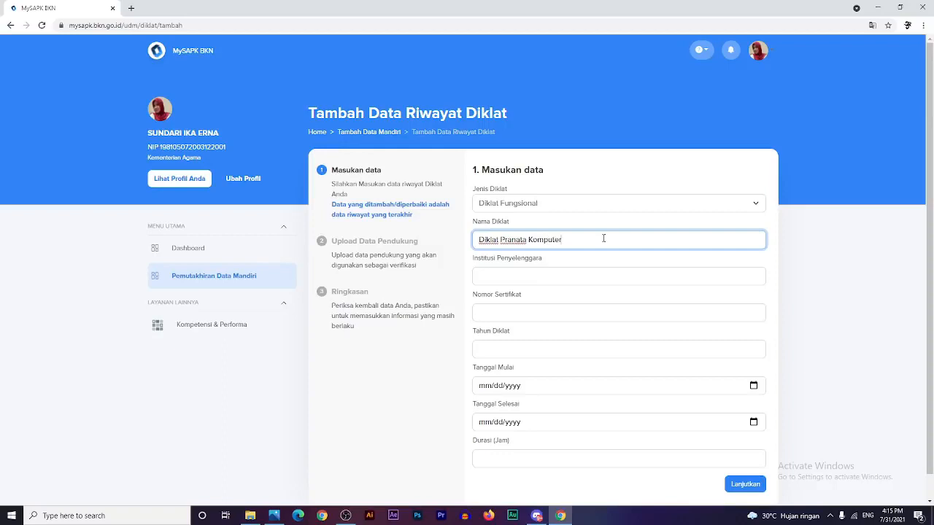
pyautogui.click(519, 281)
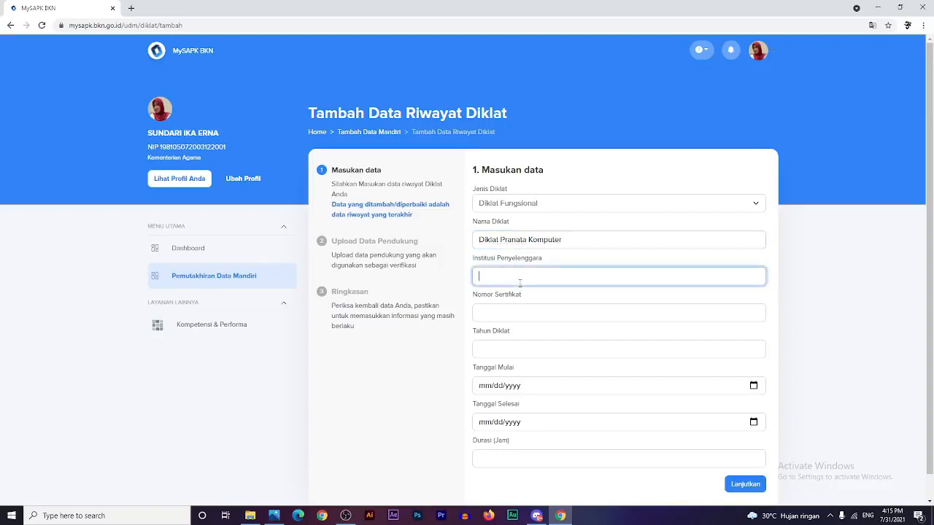
pyautogui.write('Badan Pusat Sitatistik')
pyautogui.click(520, 314)
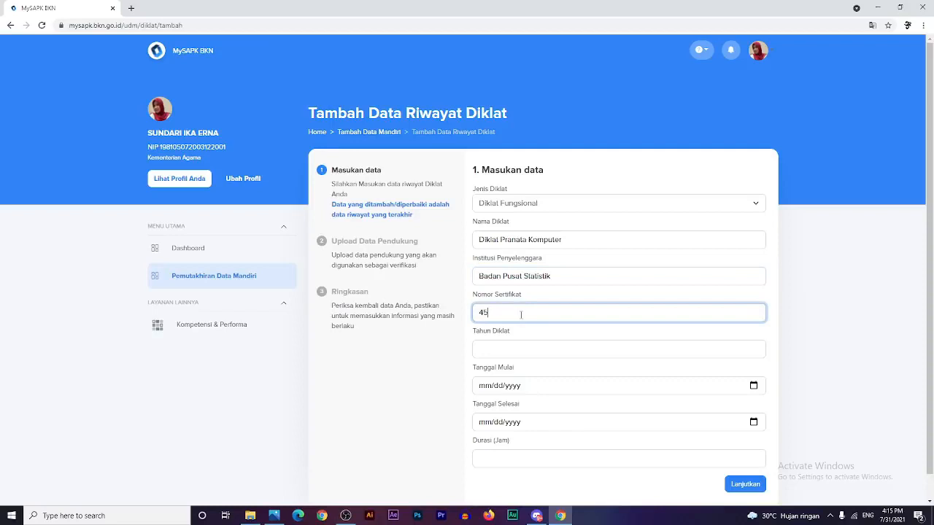
pyautogui.write('656')
pyautogui.click(515, 349)
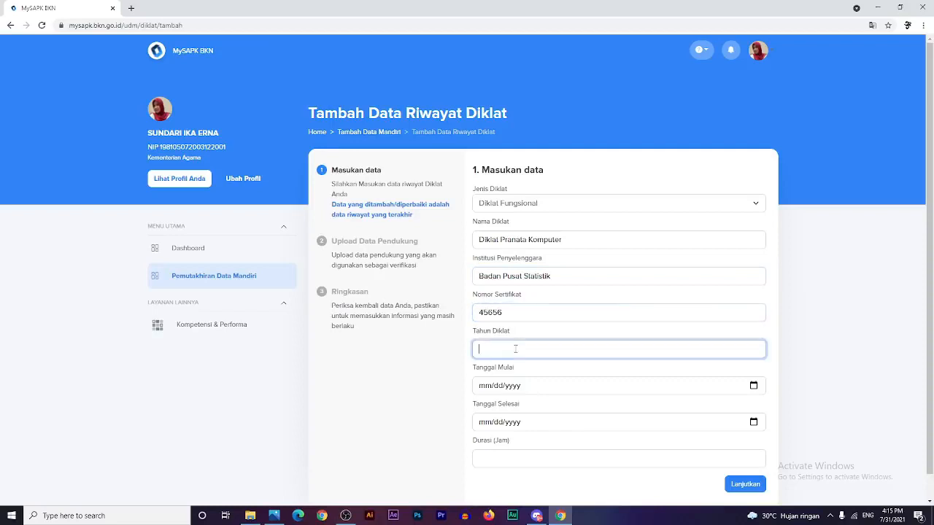
pyautogui.write('2020')
# - Set the training period from 30 June 2020 to 6 July 2020
pyautogui.click(753, 385)
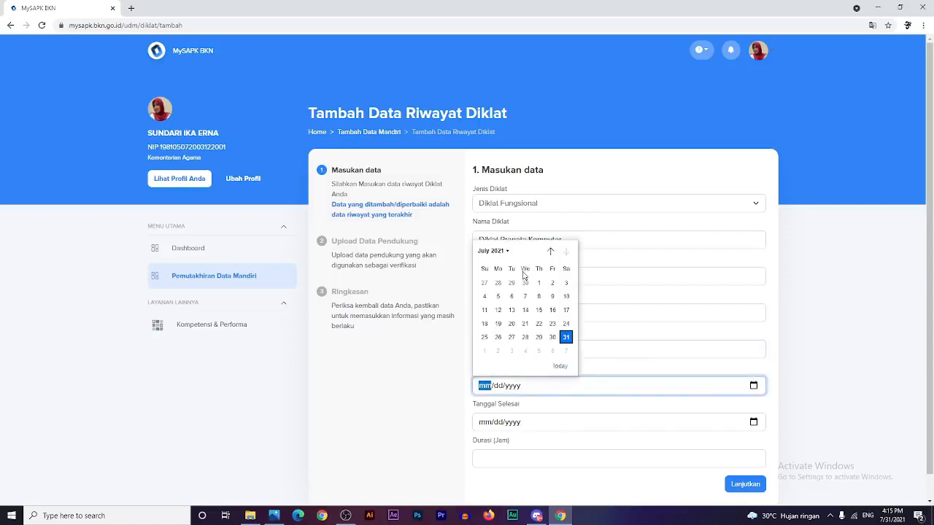
pyautogui.click(496, 251)
pyautogui.click(498, 303)
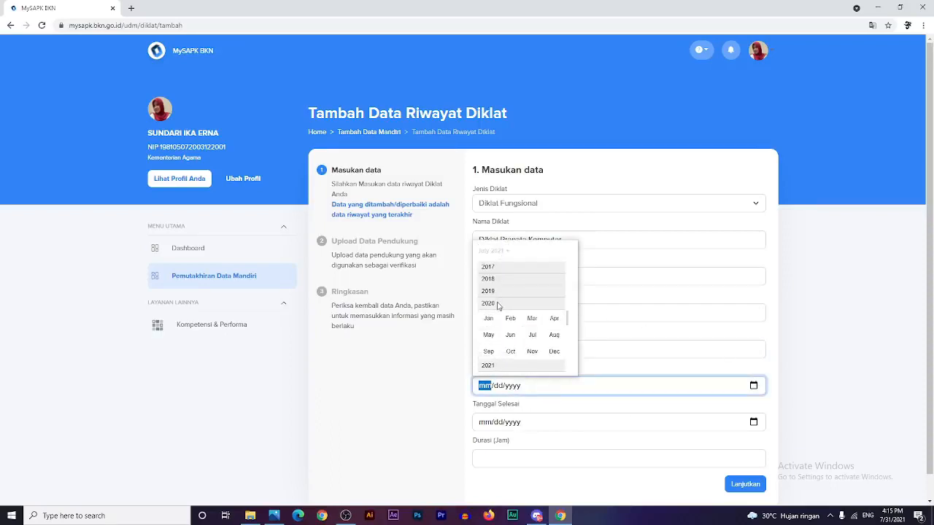
pyautogui.click(510, 335)
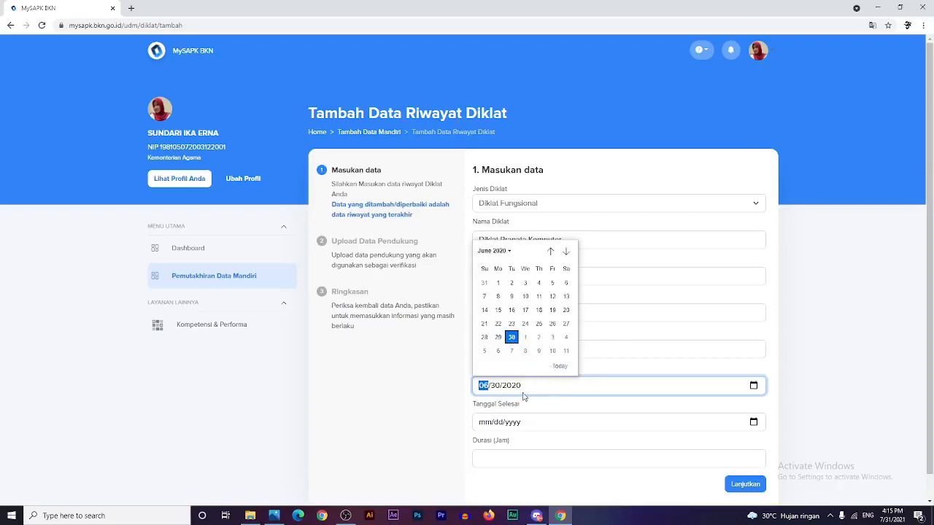
pyautogui.click(512, 337)
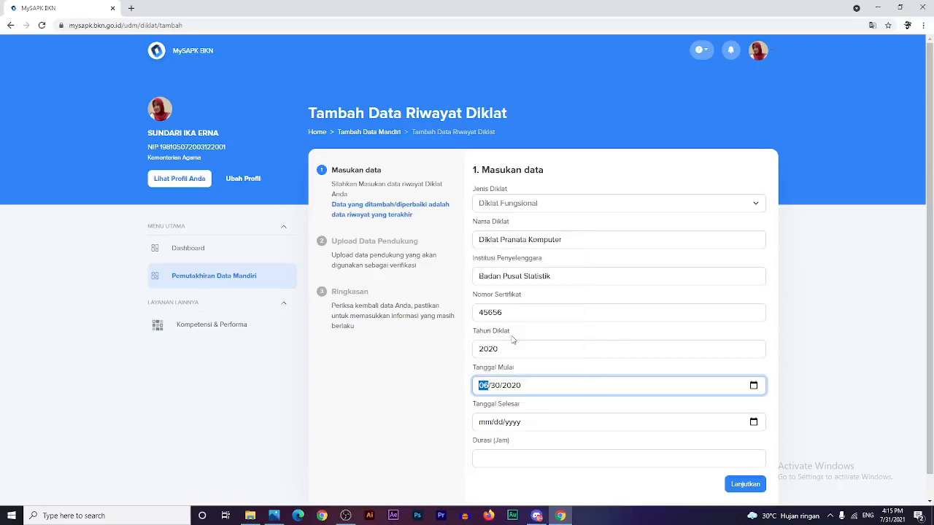
pyautogui.click(754, 422)
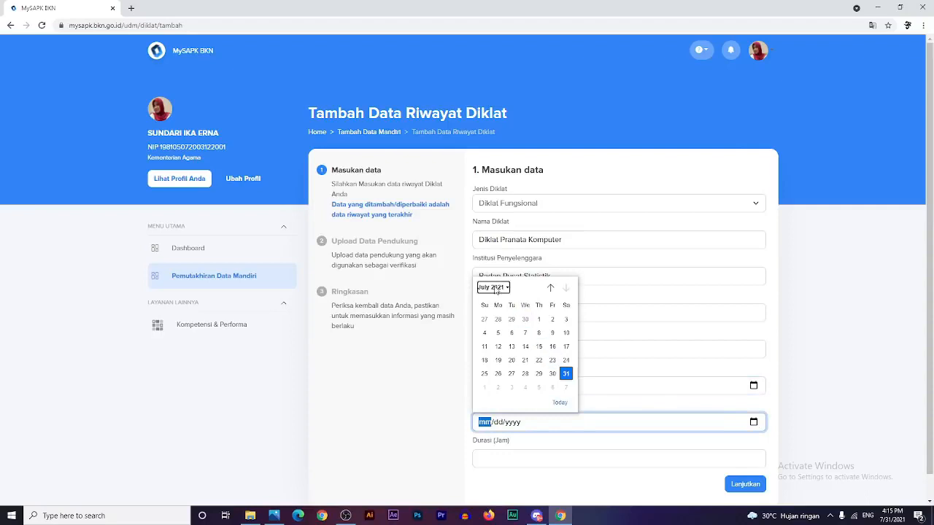
pyautogui.click(492, 287)
pyautogui.click(503, 340)
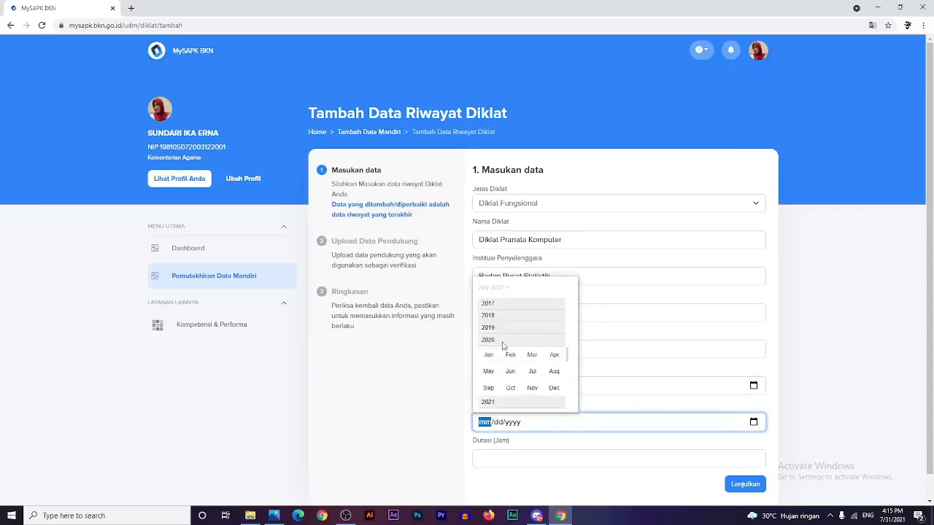
pyautogui.click(531, 371)
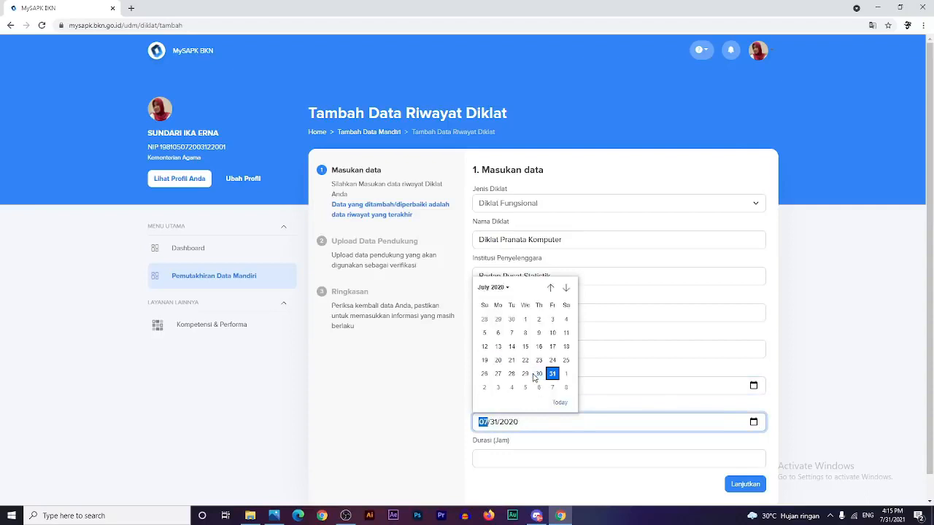
pyautogui.click(497, 334)
# - Enter a training duration of 35 hours and proceed to the upload step
pyautogui.click(523, 461)
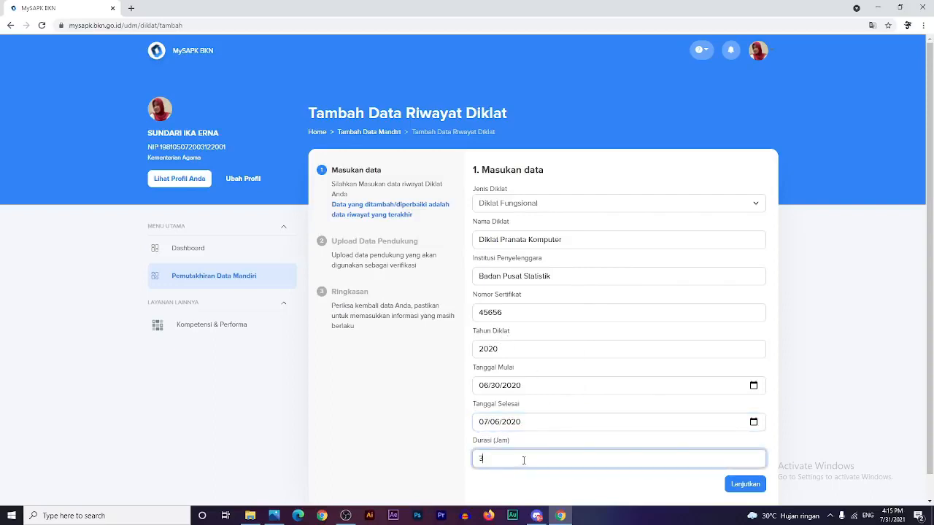
pyautogui.write('35')
pyautogui.scroll(-1, 523, 460)
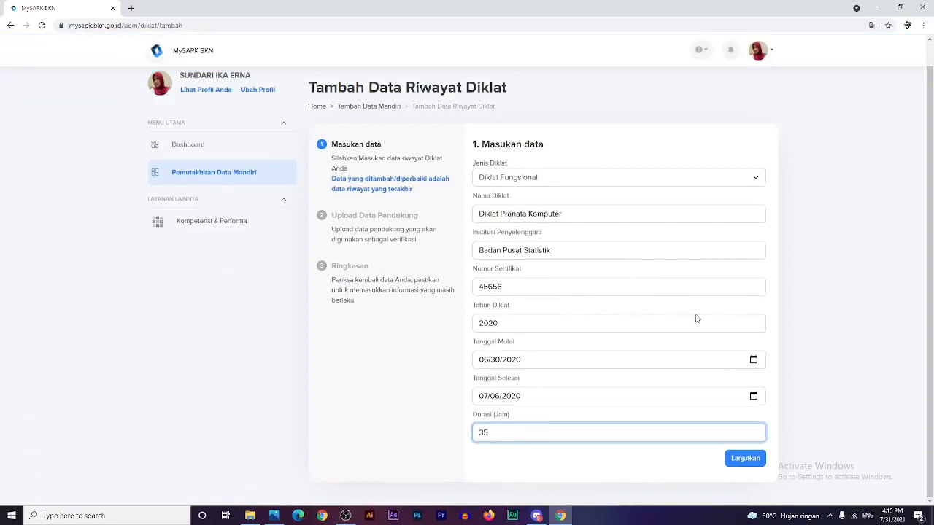
pyautogui.click(746, 459)
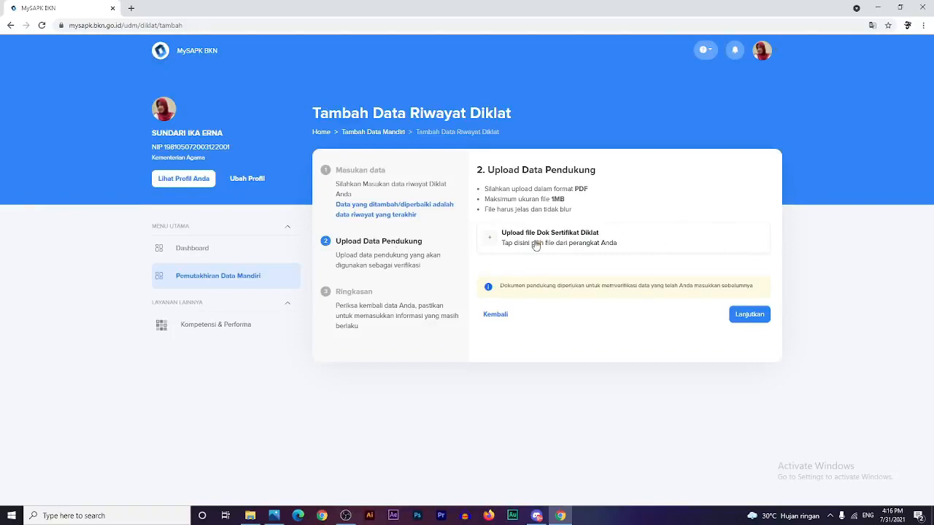
# - Upload 'Dok Sertifikat Diklat.pdf' as the training certificate and proceed to the summary
pyautogui.click(535, 245)
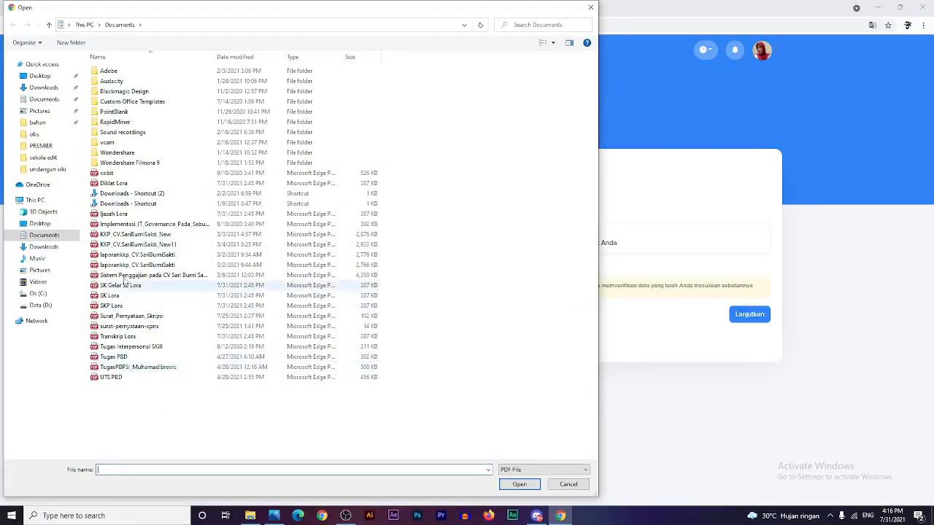
pyautogui.click(119, 184)
pyautogui.doubleClick(118, 187)
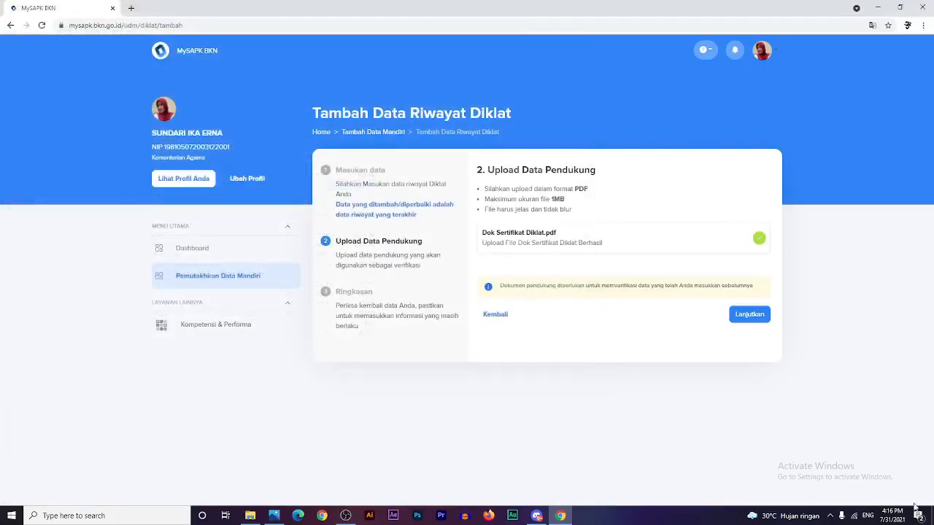
pyautogui.click(749, 314)
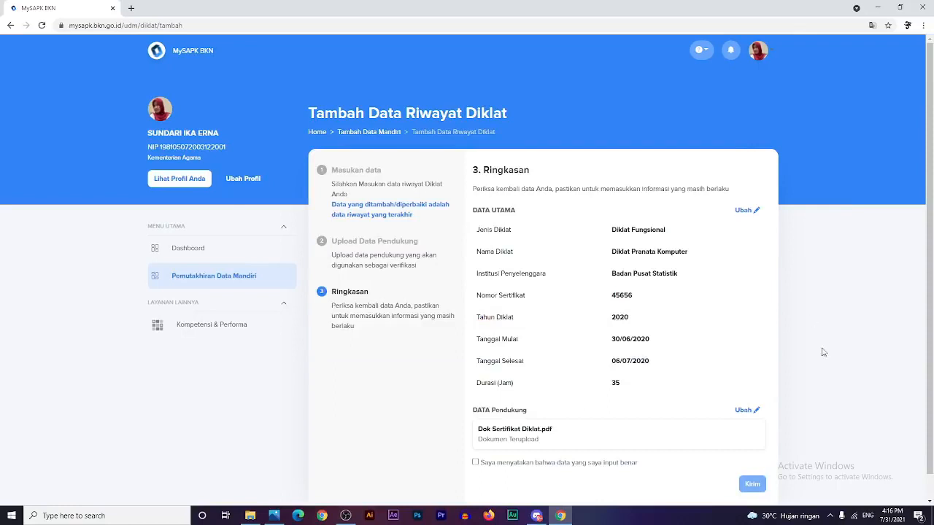
# - Declare the data correct, submit the training record with Kirim, and return to the history list
pyautogui.scroll(-1, 806, 317)
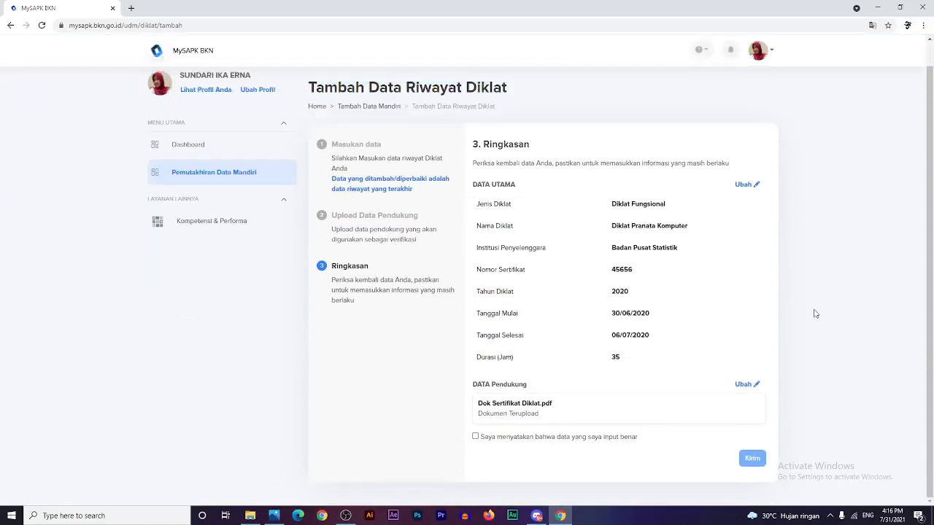
pyautogui.click(476, 437)
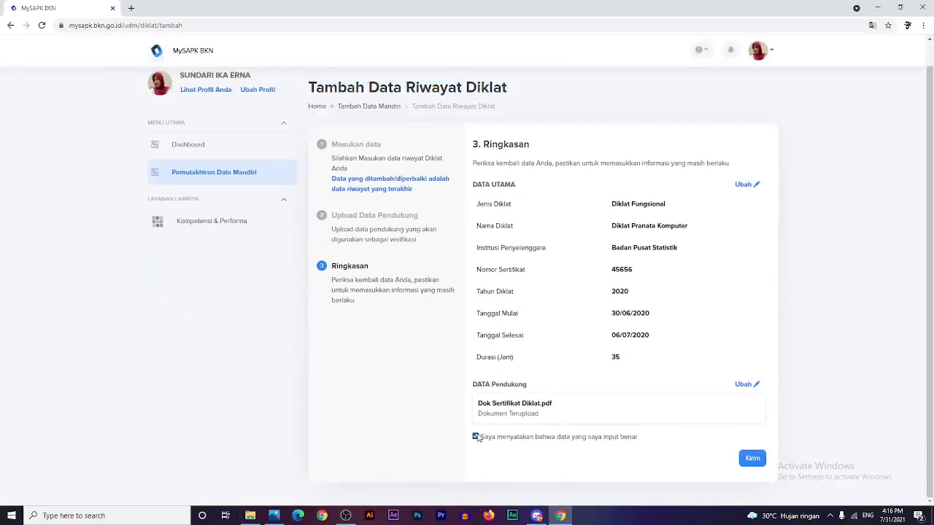
pyautogui.click(752, 458)
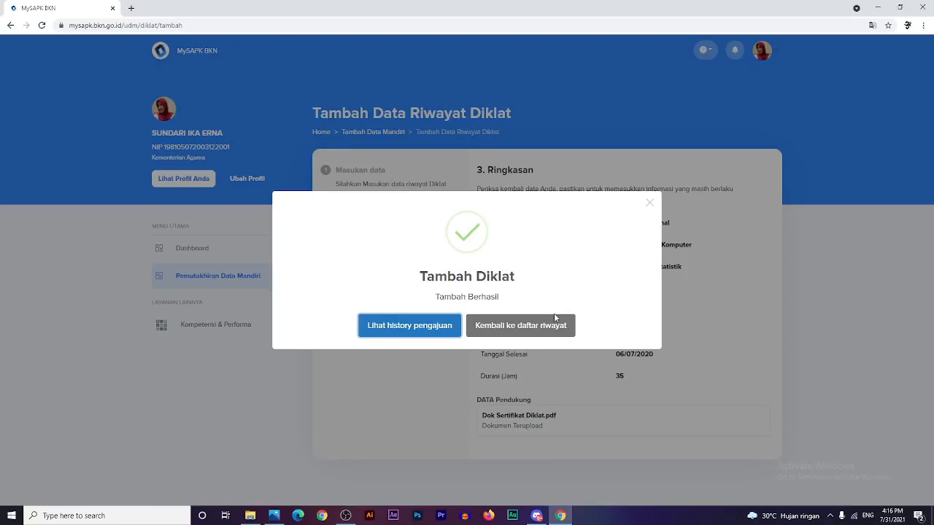
pyautogui.click(537, 326)
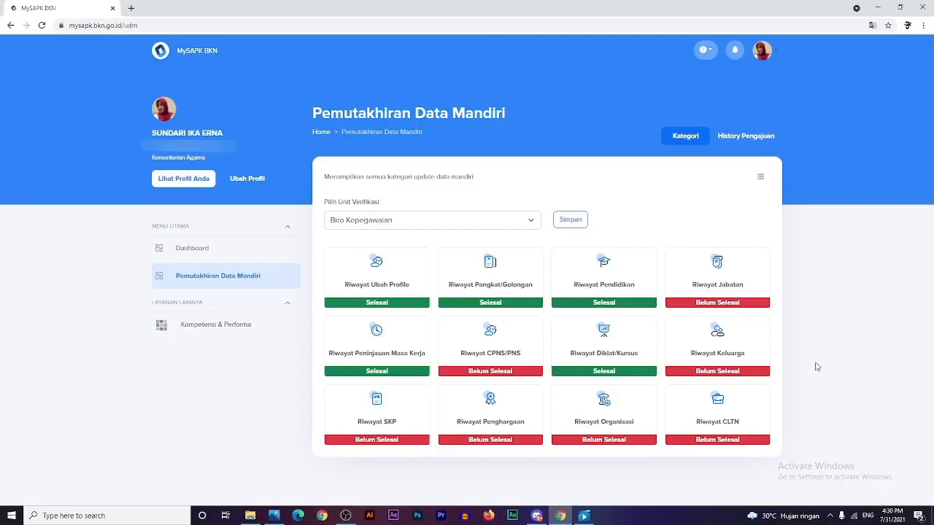
# - Open the Riwayat Keluarga card to view its empty Orang Tua section
pyautogui.click(743, 356)
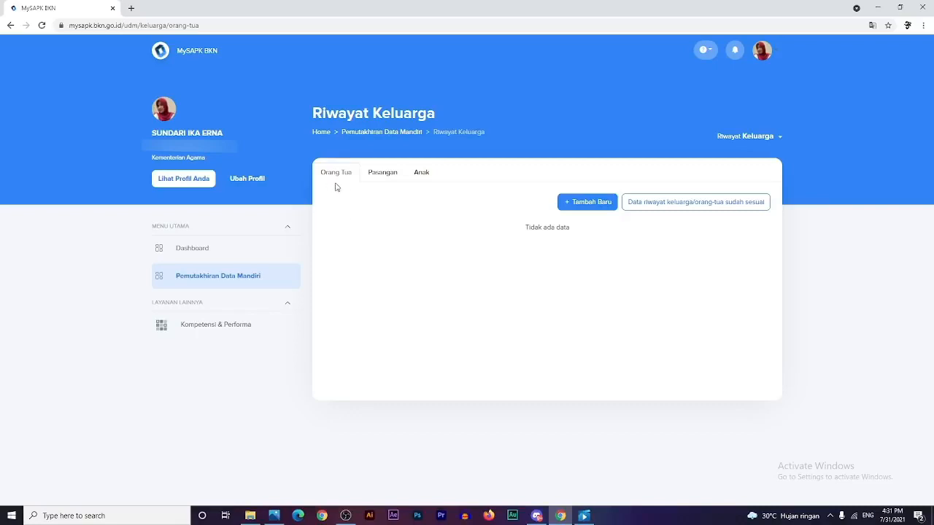
pyautogui.click(574, 208)
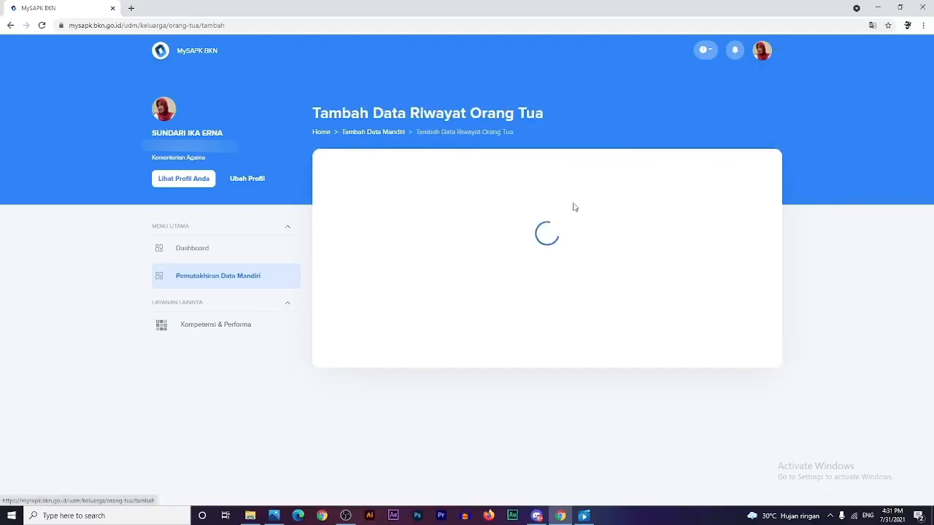
pyautogui.click(566, 238)
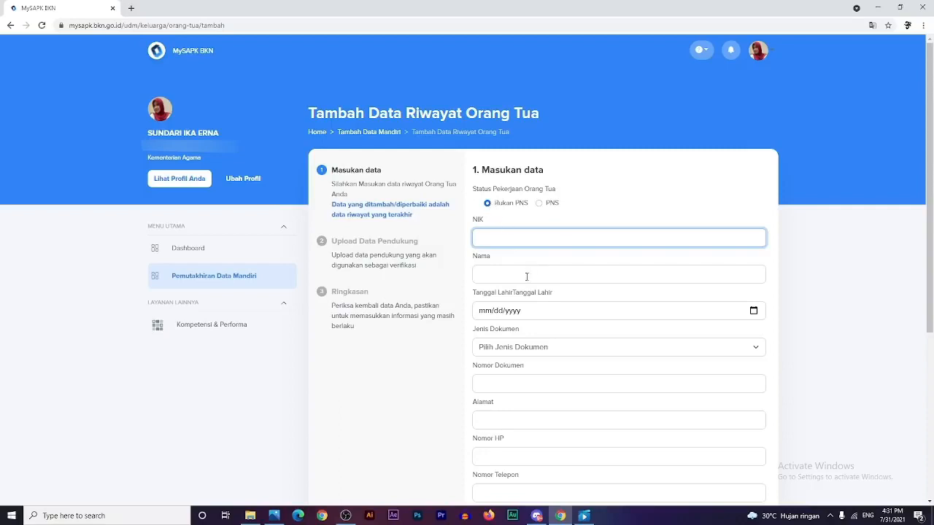
pyautogui.scroll(-4, 526, 276)
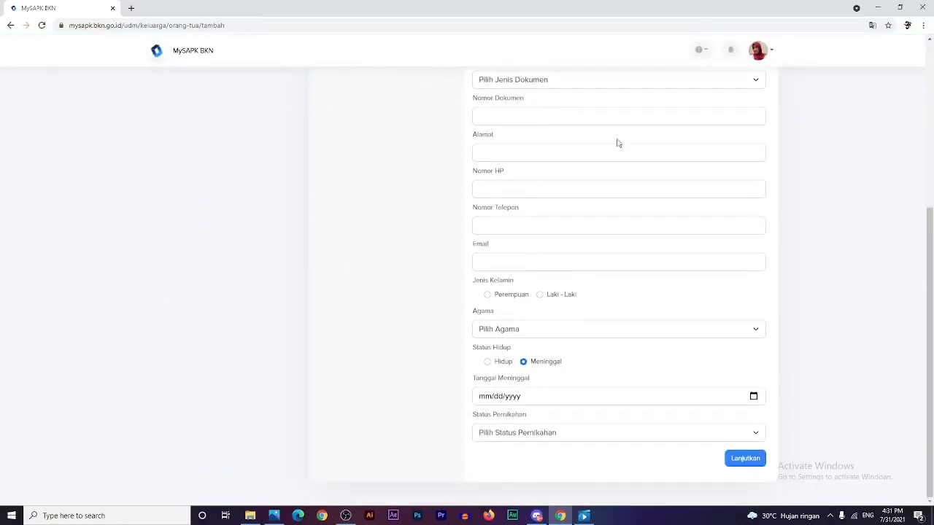
pyautogui.scroll(4, 586, 358)
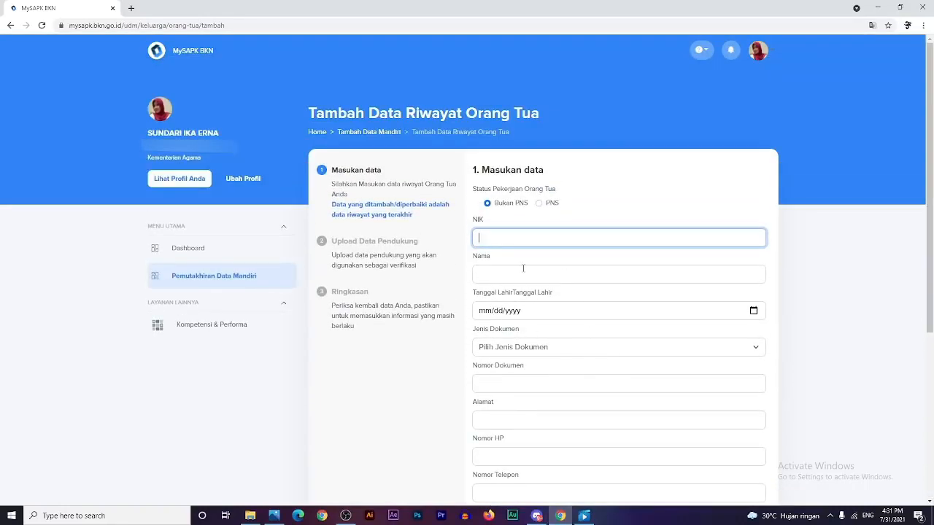
pyautogui.scroll(-3, 525, 267)
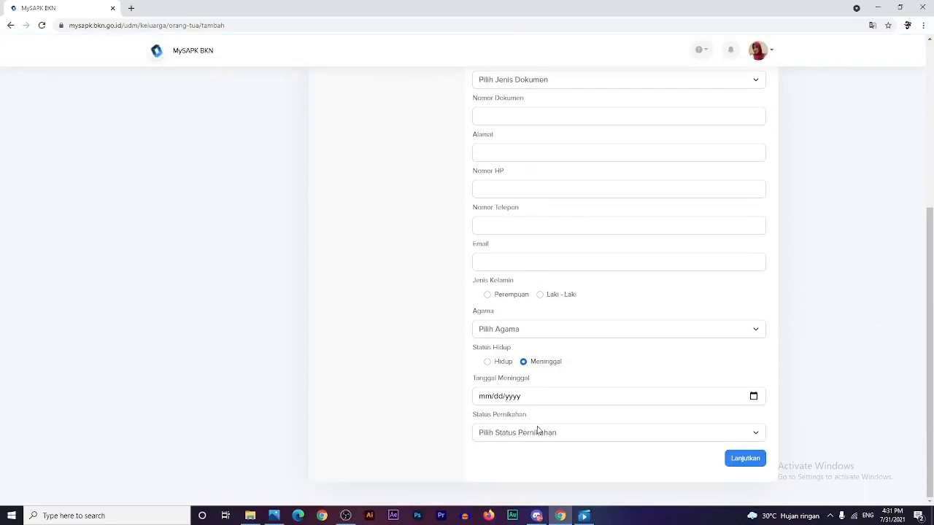
pyautogui.scroll(4, 537, 429)
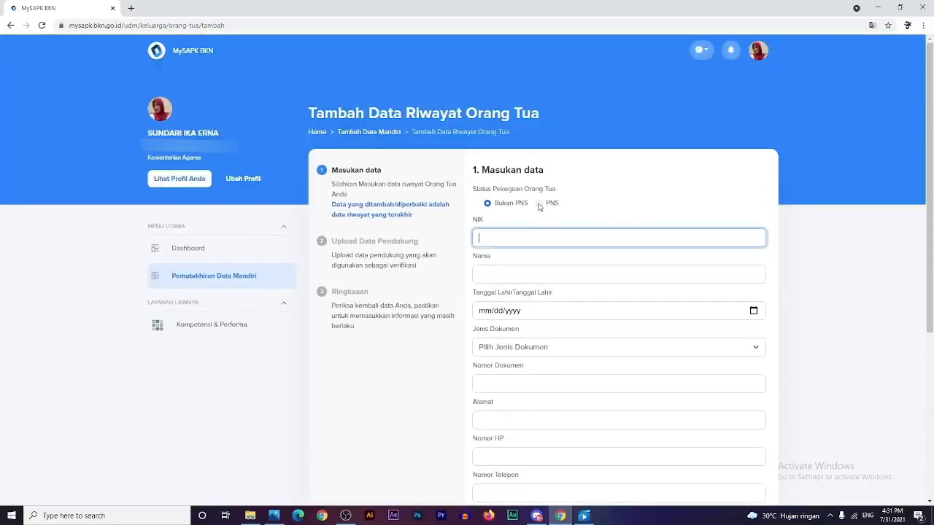
pyautogui.click(538, 207)
pyautogui.click(566, 239)
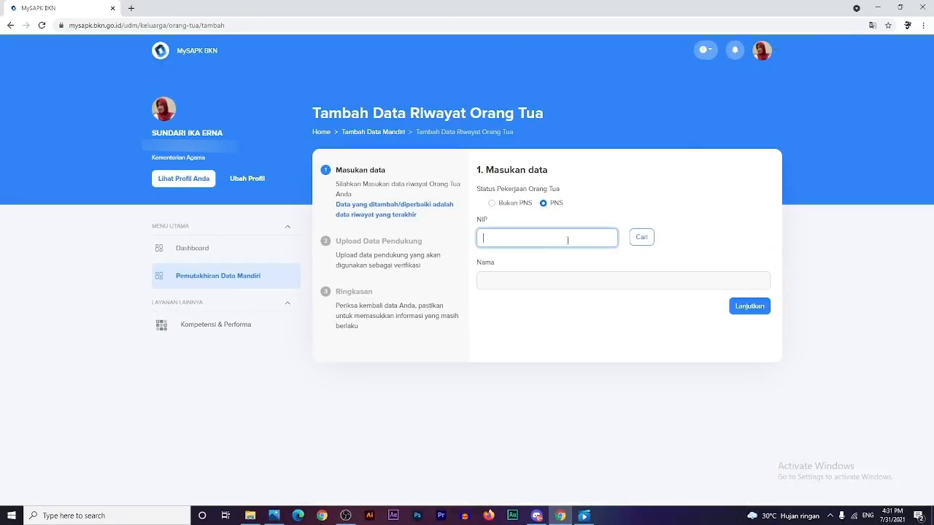
pyautogui.write('135446')
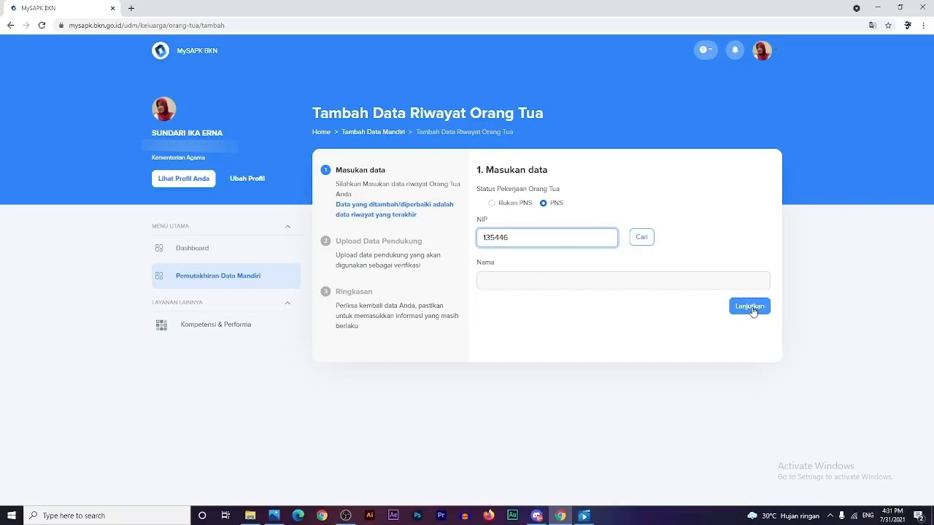
pyautogui.click(491, 206)
pyautogui.scroll(-1, 677, 430)
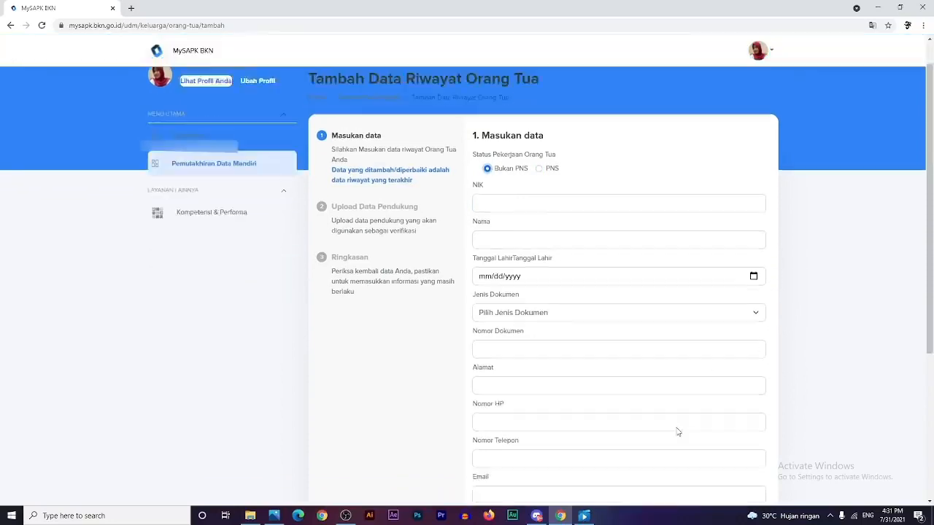
pyautogui.scroll(1, 677, 431)
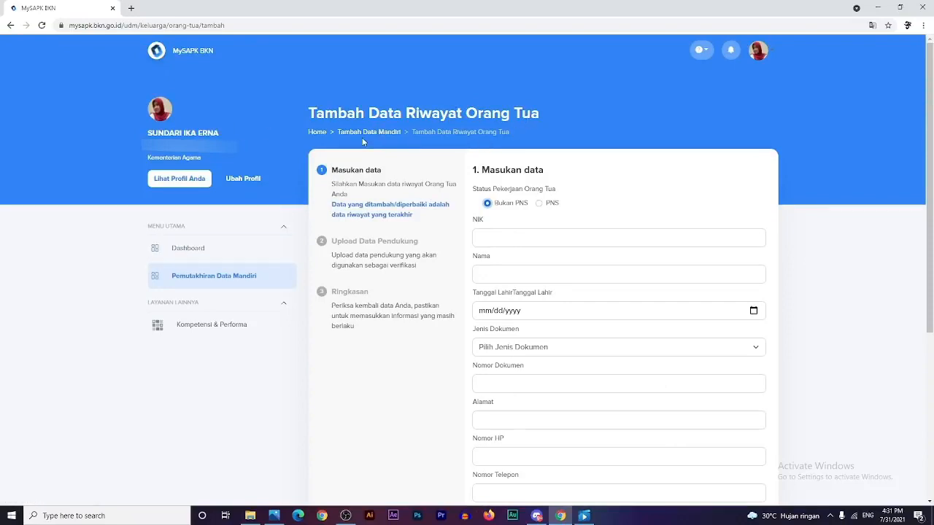
# - Return to Riwayat Keluarga via Pemutakhiran Data Mandiri and show the Pasangan tab
pyautogui.click(266, 278)
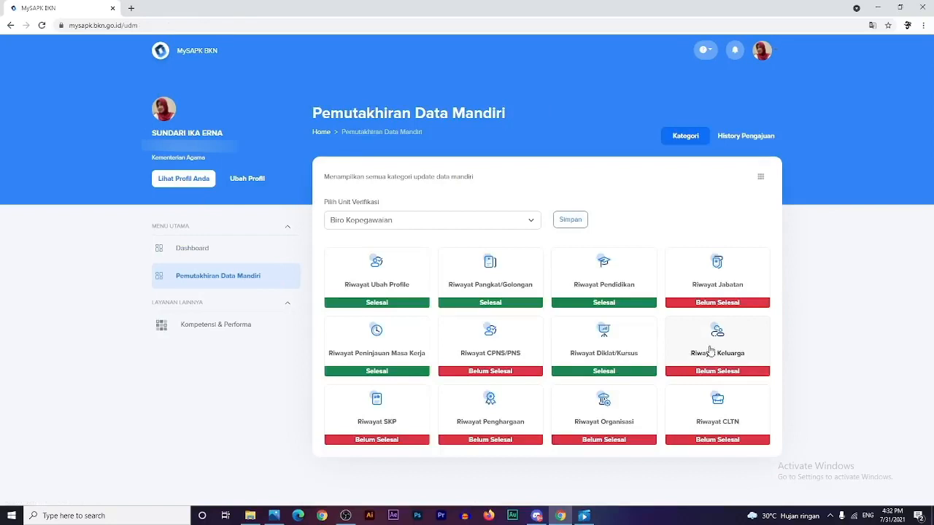
pyautogui.click(706, 356)
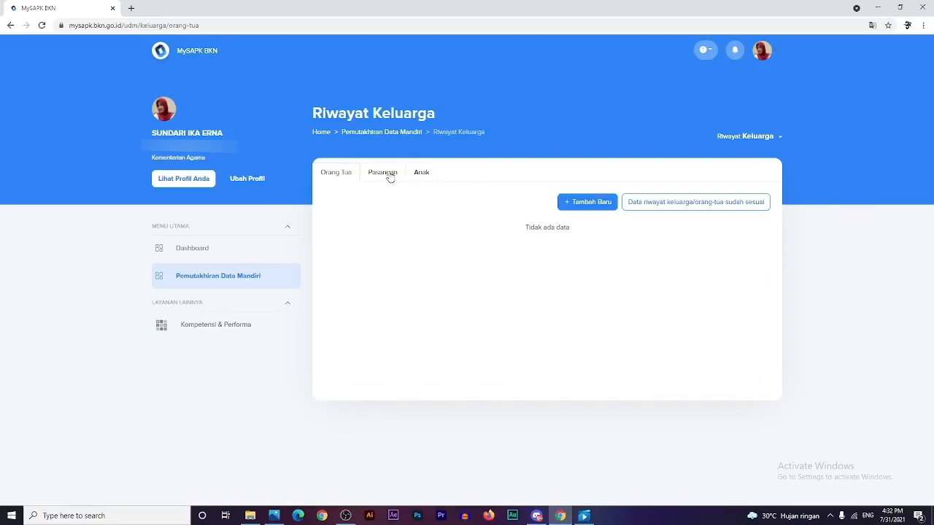
pyautogui.click(389, 177)
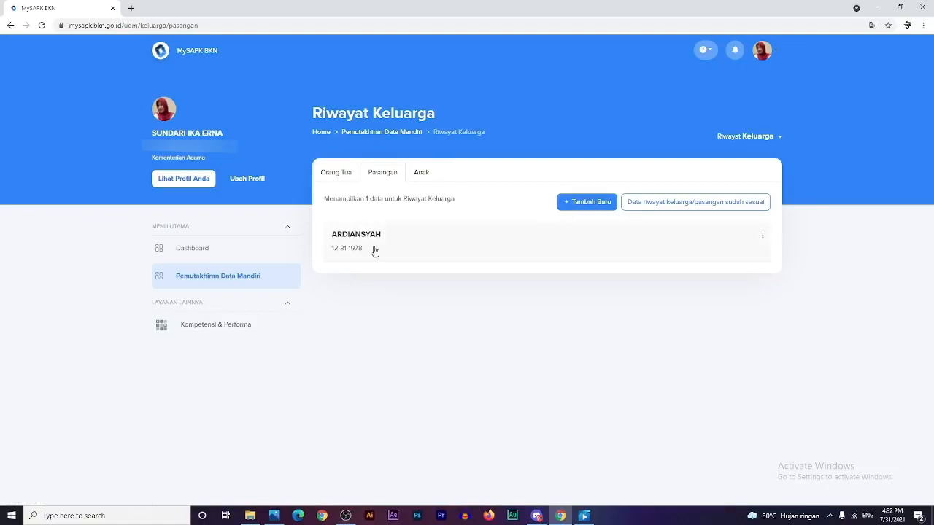
# - Review the spouse record in Ubah Data, then go back to the Pasangan list
pyautogui.click(762, 237)
pyautogui.click(786, 259)
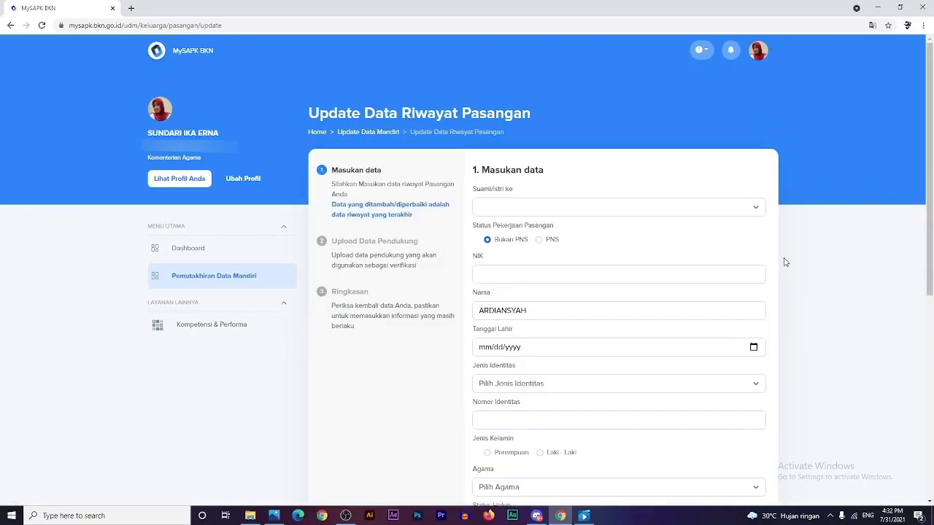
pyautogui.scroll(-5, 559, 387)
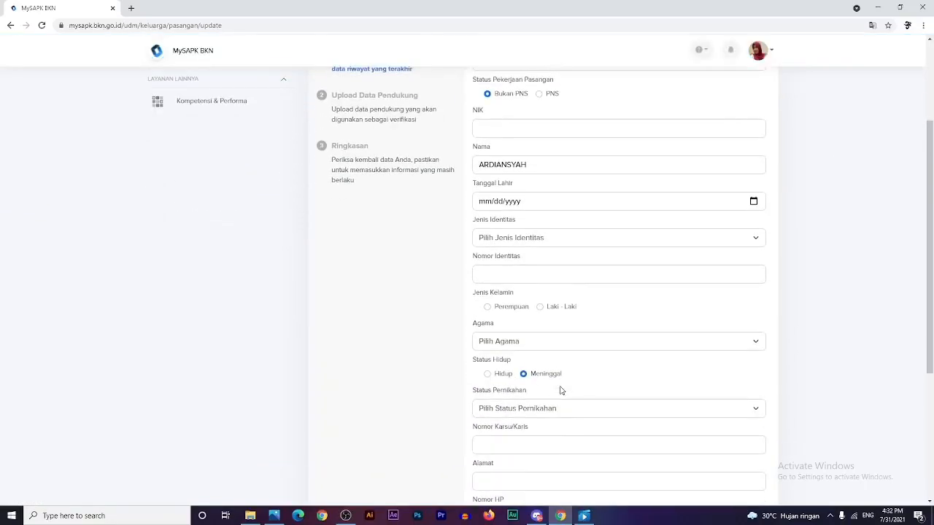
pyautogui.scroll(-1, 559, 387)
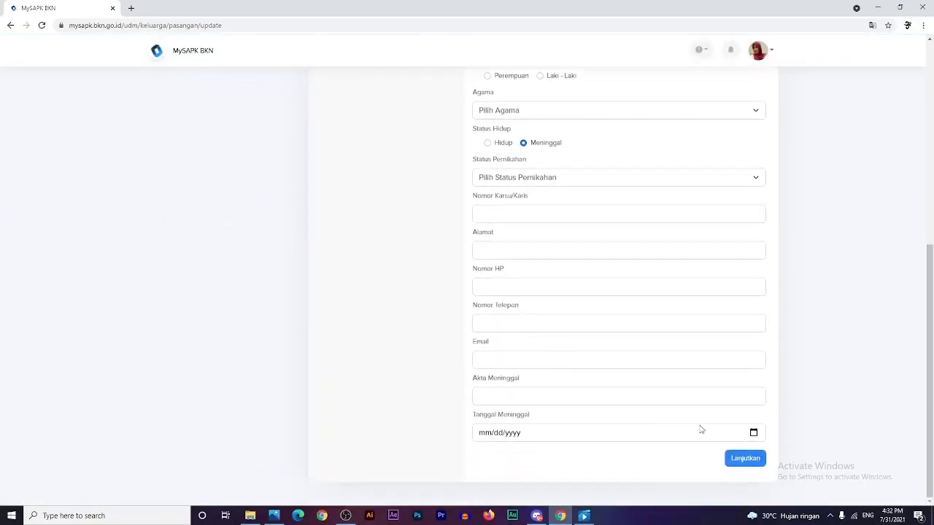
pyautogui.scroll(2, 757, 417)
pyautogui.scroll(3, 737, 394)
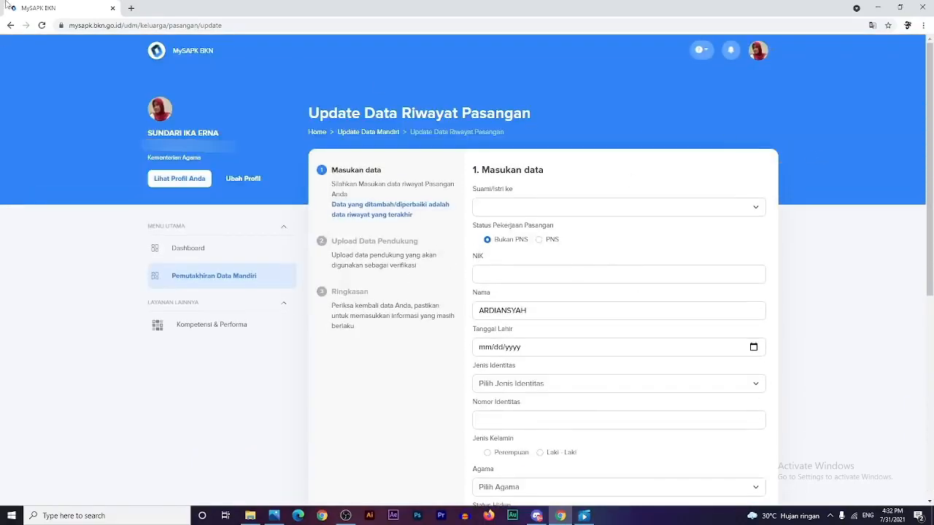
pyautogui.click(12, 28)
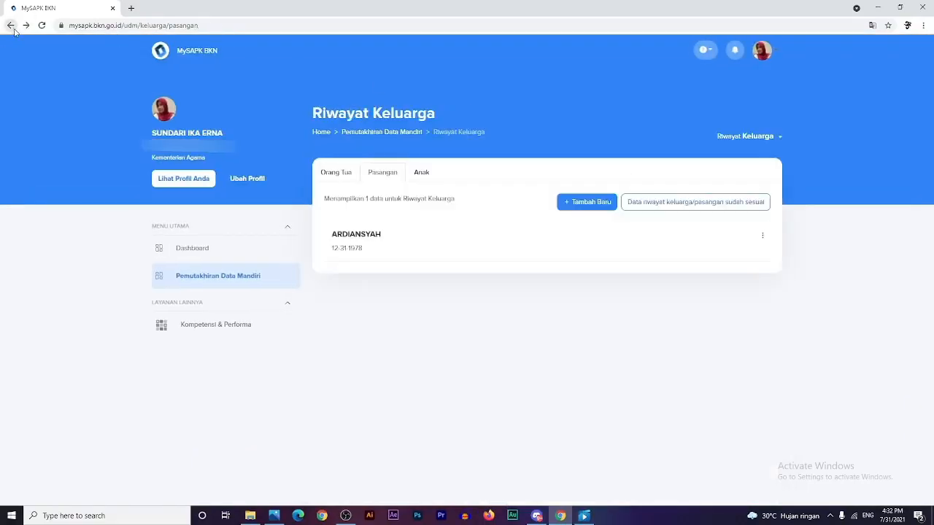
# - Confirm the children data as sudah sesuai and start a new child record with the spouse as parent
pyautogui.click(422, 173)
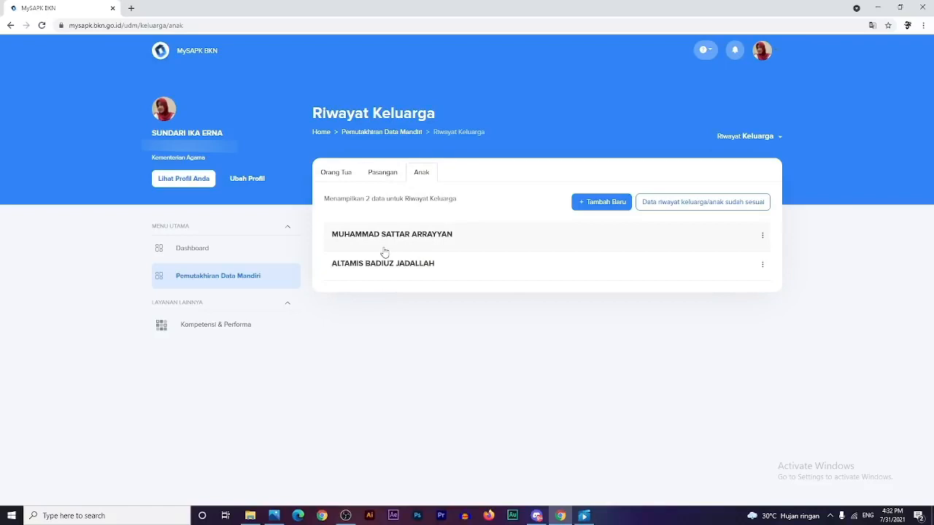
pyautogui.click(741, 204)
pyautogui.click(598, 207)
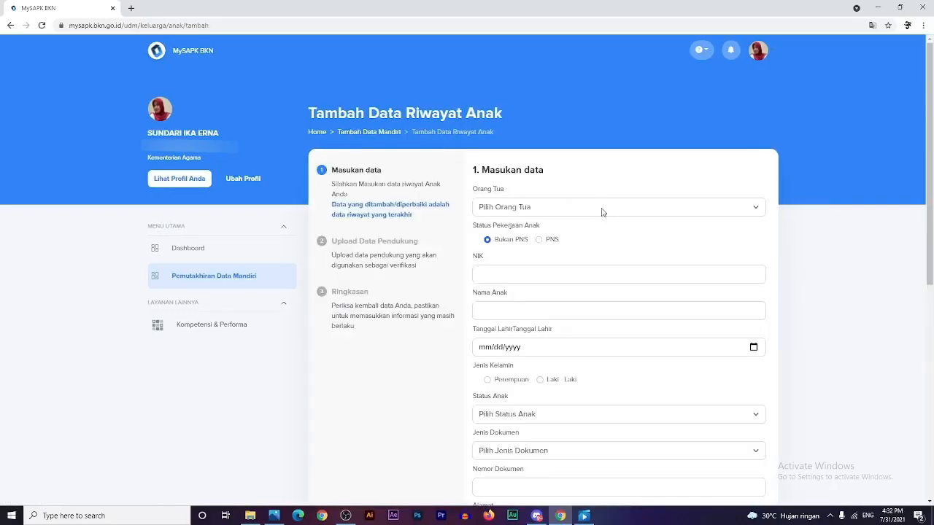
pyautogui.click(603, 211)
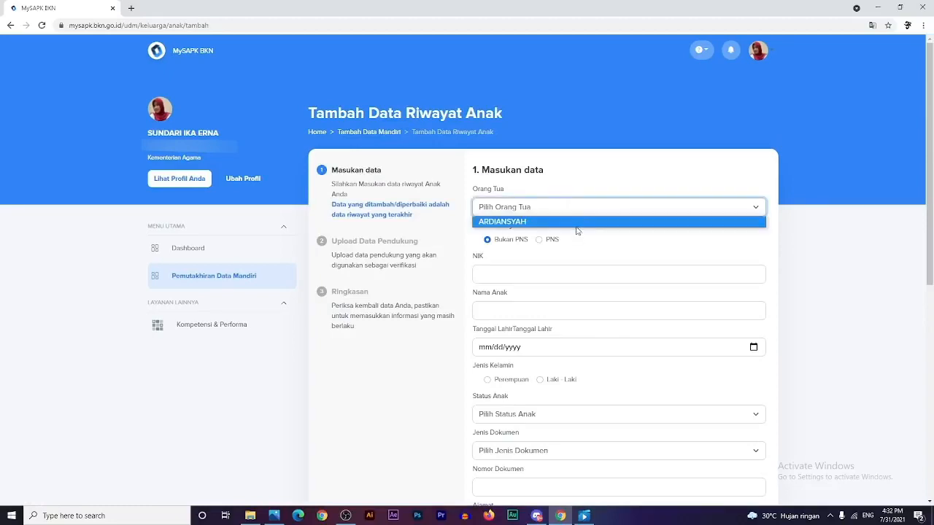
pyautogui.click(577, 224)
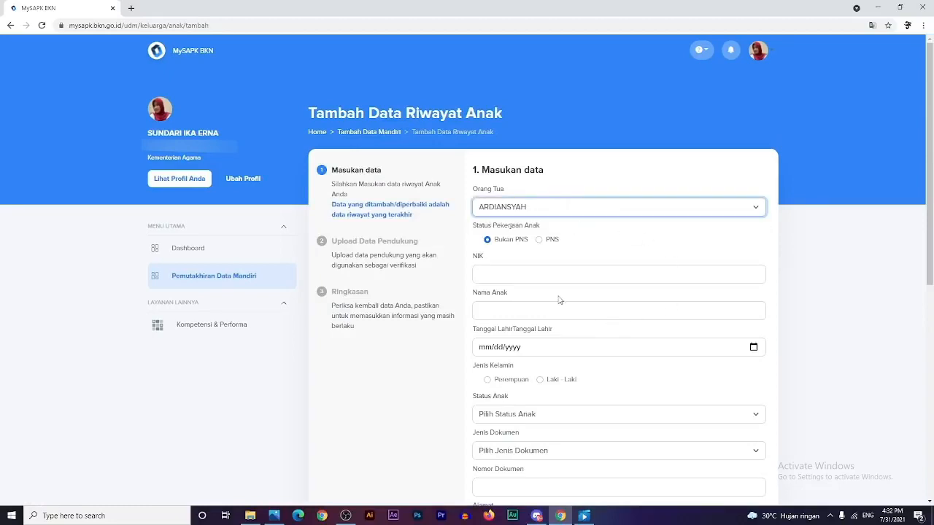
# - Keep the child as non-civil-servant and enter the child's NIK and full name
pyautogui.click(542, 275)
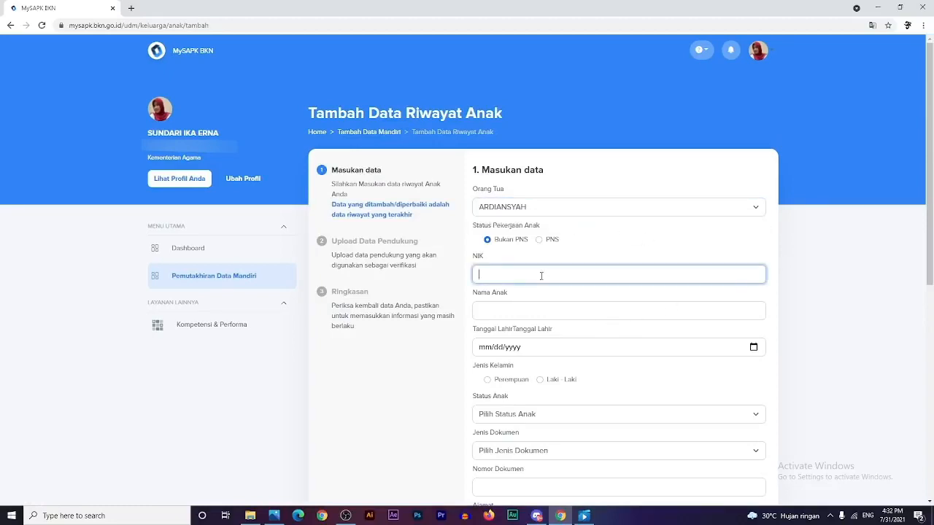
pyautogui.click(539, 239)
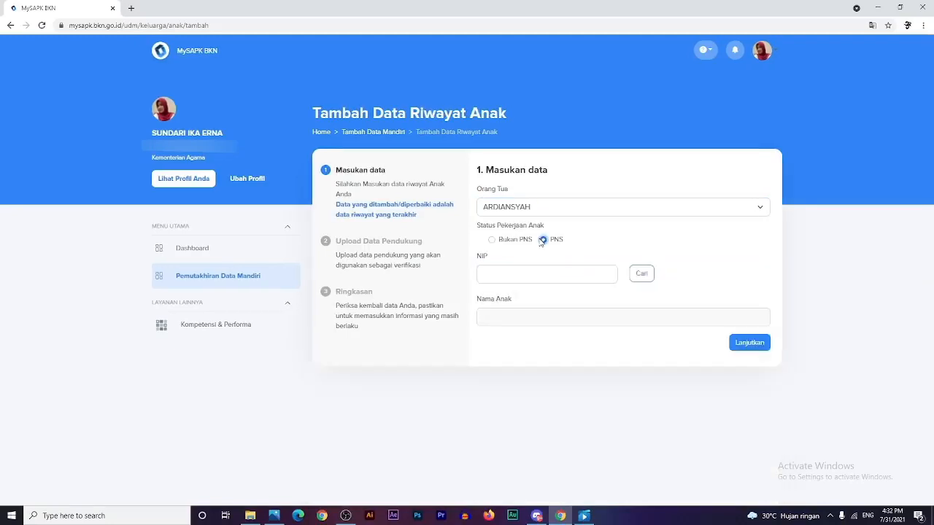
pyautogui.click(494, 244)
pyautogui.click(496, 270)
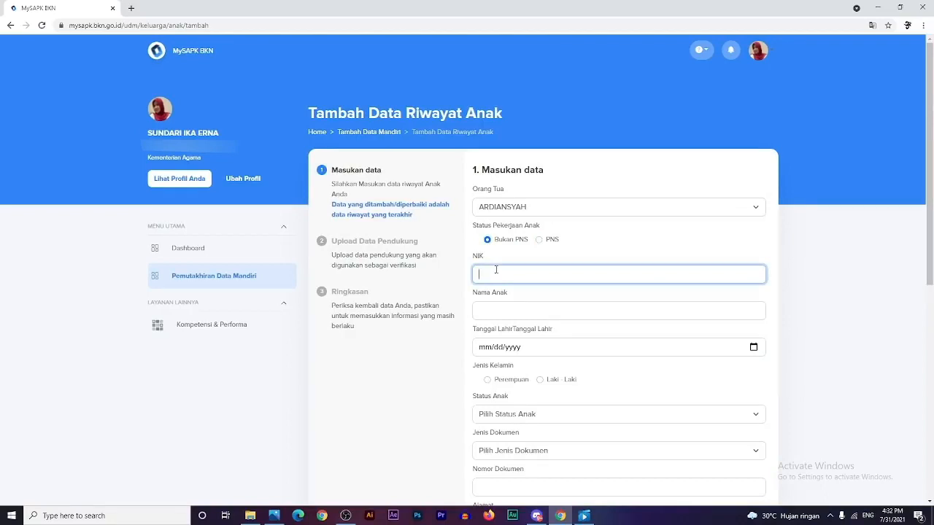
pyautogui.write('45454545')
pyautogui.press('Tab')
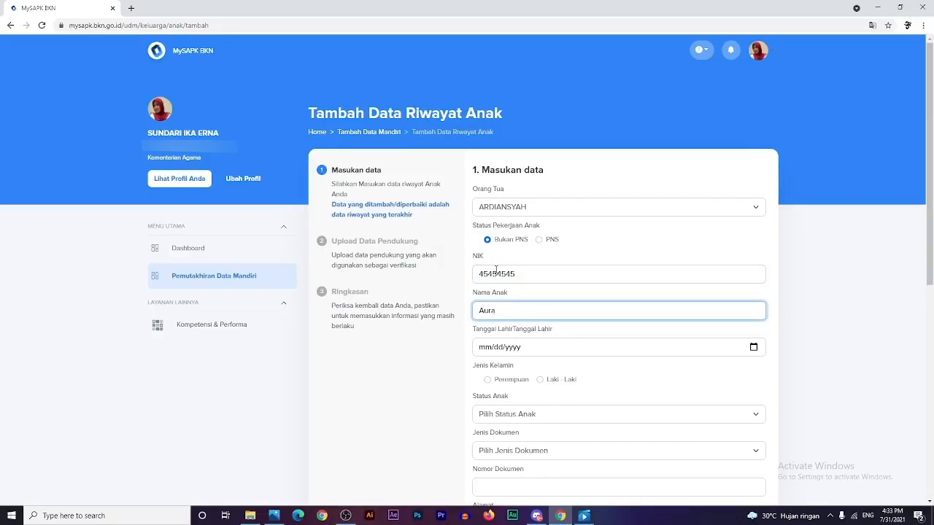
pyautogui.click(753, 348)
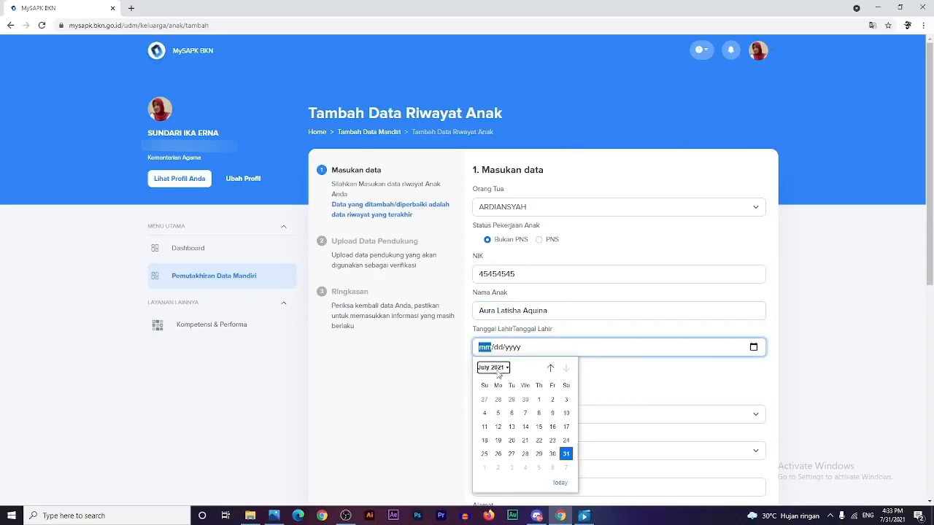
pyautogui.click(497, 371)
pyautogui.moveTo(570, 437); pyautogui.dragTo(567, 403)
pyautogui.click(511, 425)
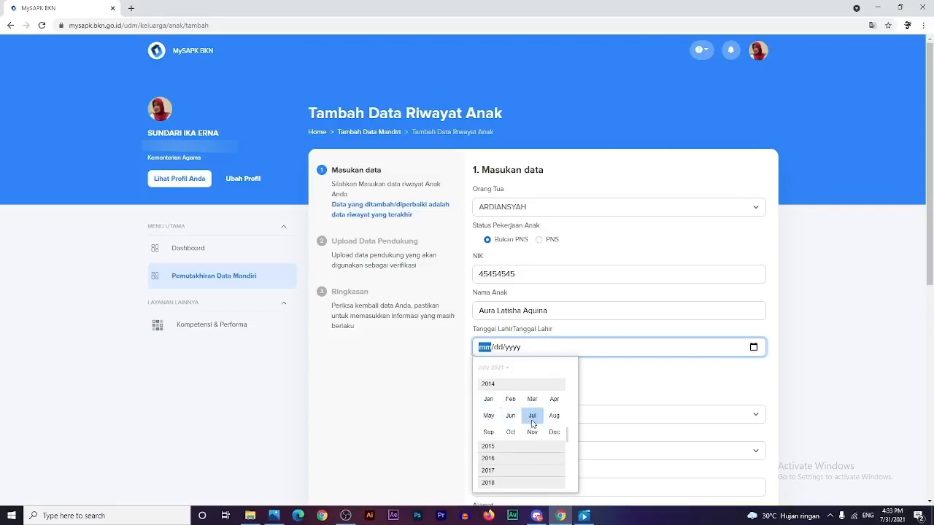
pyautogui.click(532, 416)
pyautogui.click(550, 414)
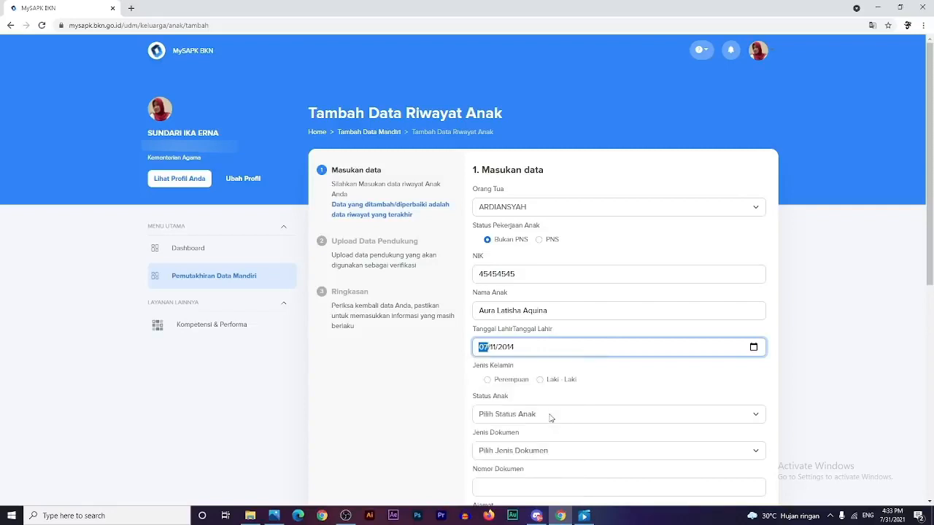
# - Set gender Perempuan, child status KANDUNG and document type KTP / KIA
pyautogui.click(507, 382)
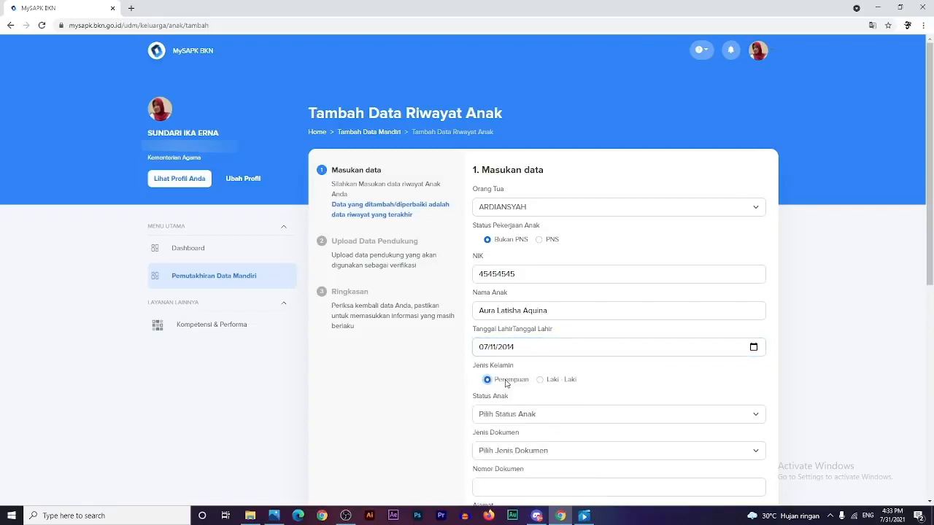
pyautogui.click(519, 414)
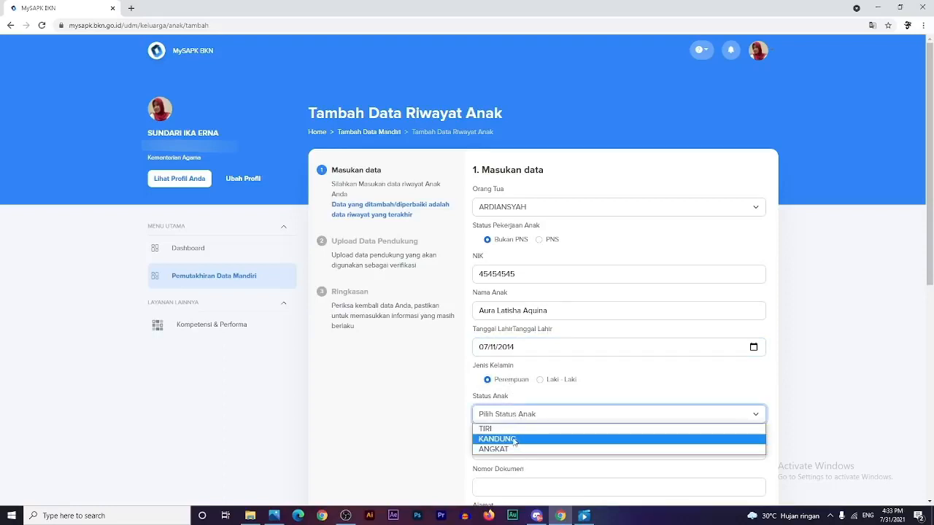
pyautogui.click(514, 440)
pyautogui.click(536, 452)
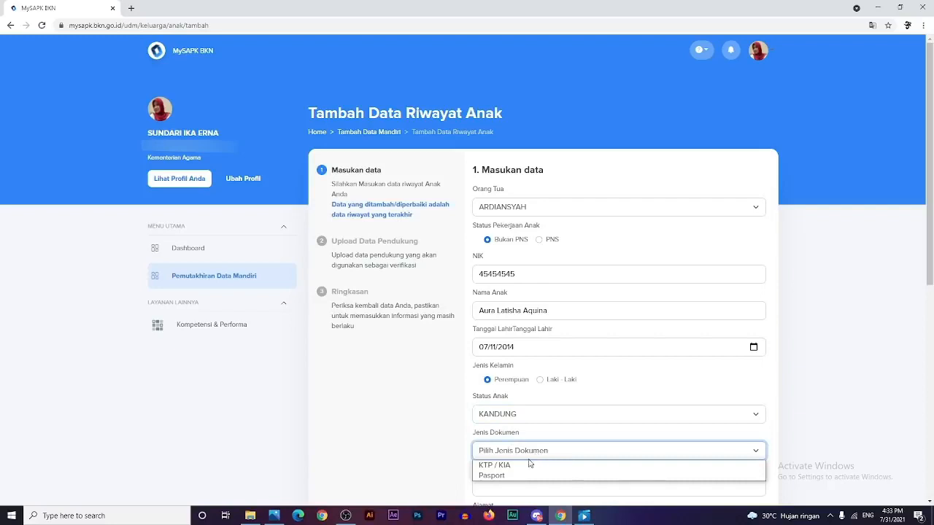
pyautogui.click(526, 464)
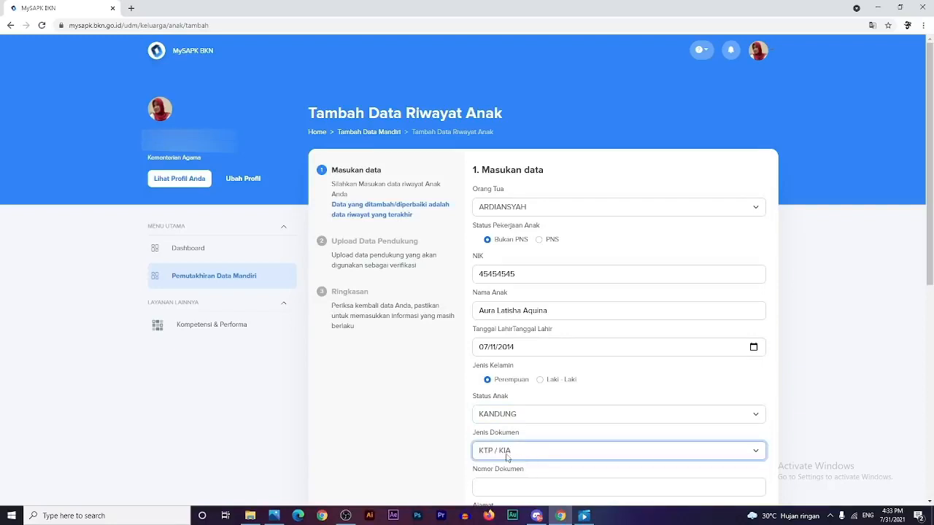
pyautogui.scroll(-2, 445, 459)
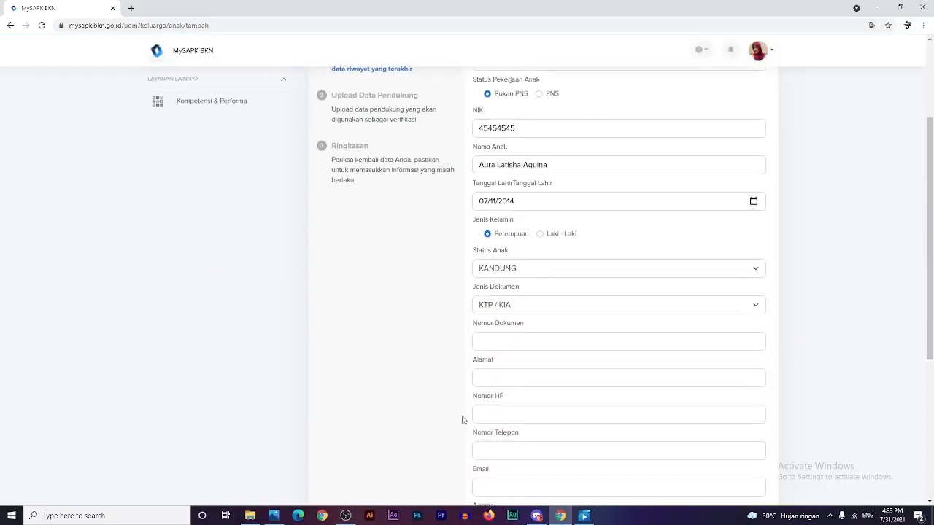
# - Keep KTP / KIA and fill in the child's address and document number
pyautogui.click(512, 309)
pyautogui.click(510, 317)
pyautogui.click(509, 340)
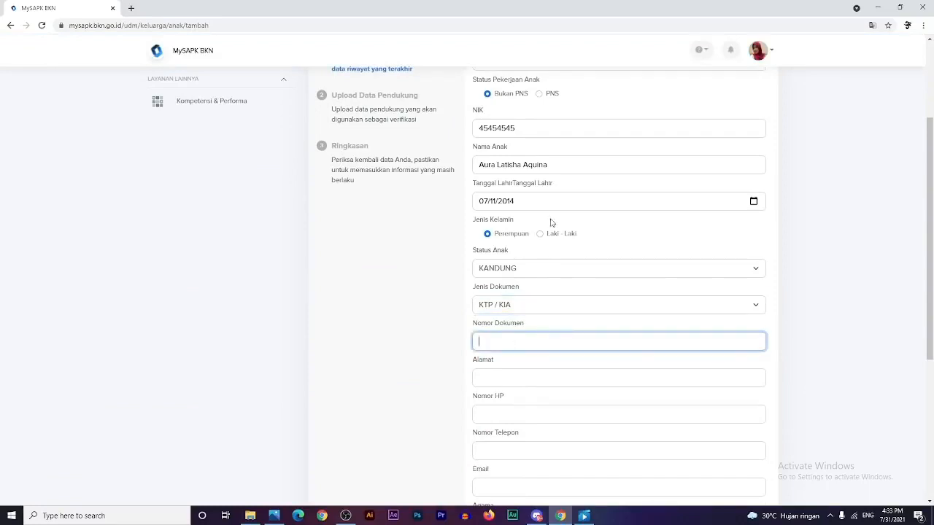
pyautogui.click(512, 132)
pyautogui.doubleClick(512, 132)
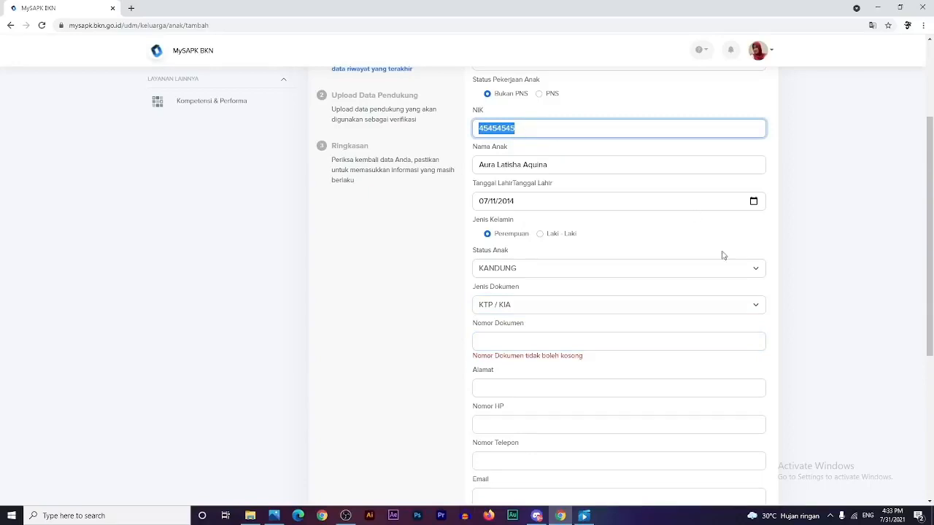
pyautogui.click(506, 343)
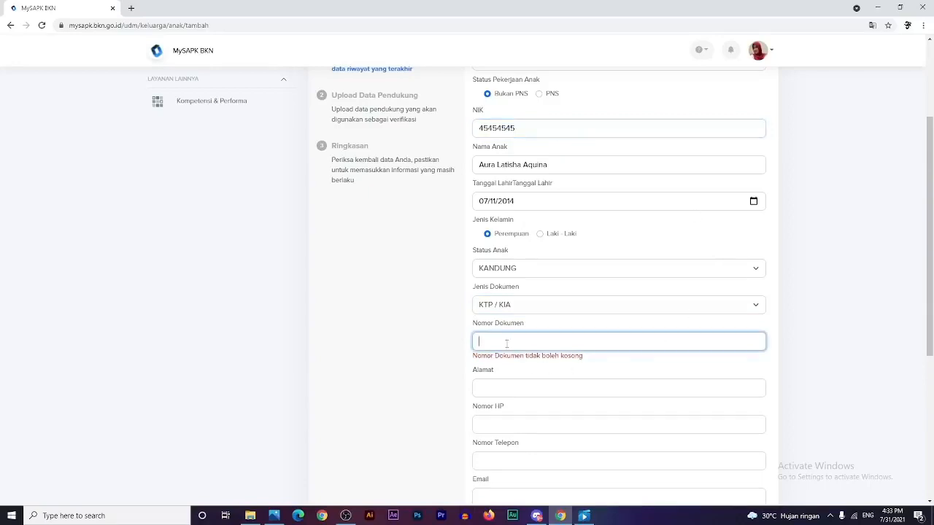
pyautogui.click(512, 389)
pyautogui.write('454545')
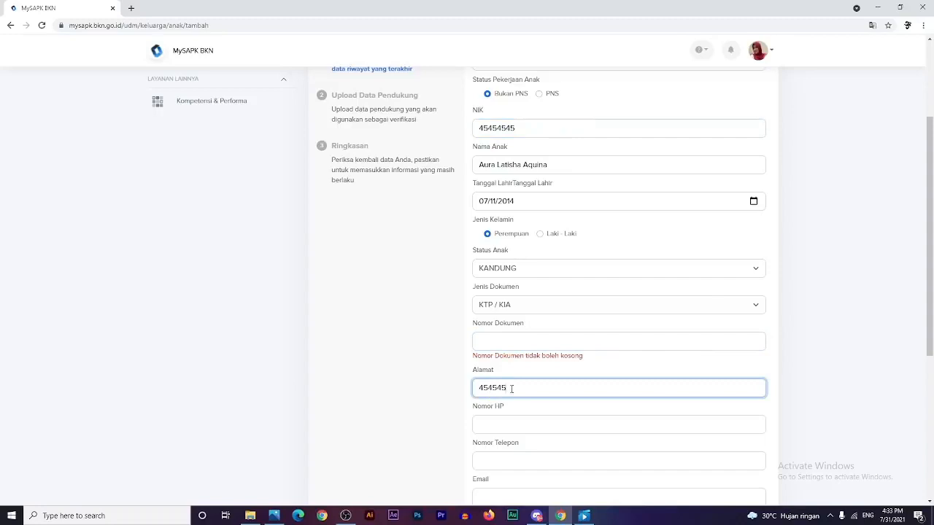
pyautogui.click(499, 424)
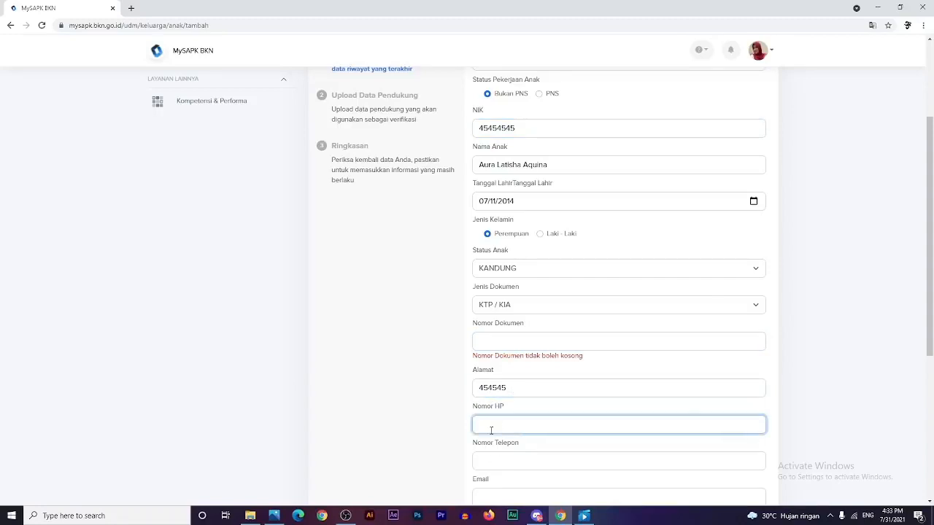
pyautogui.scroll(-2, 535, 326)
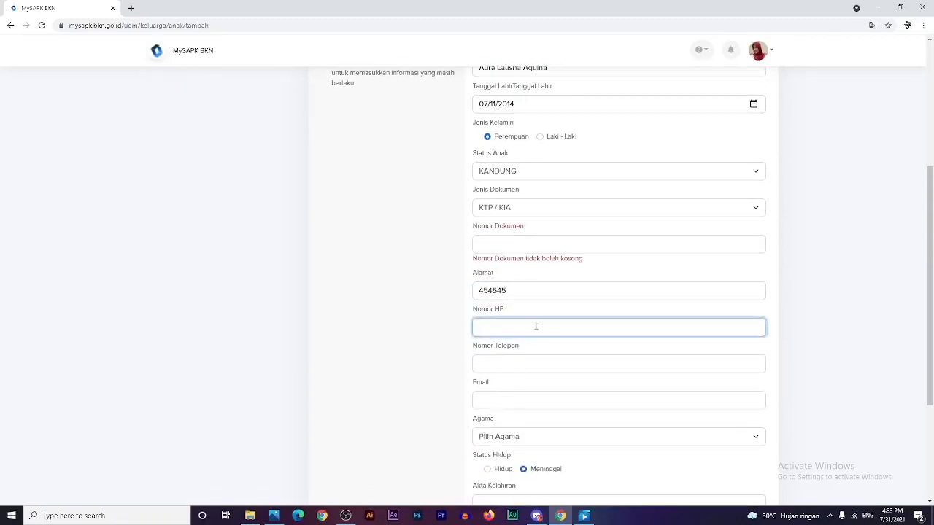
pyautogui.click(546, 248)
pyautogui.write('0')
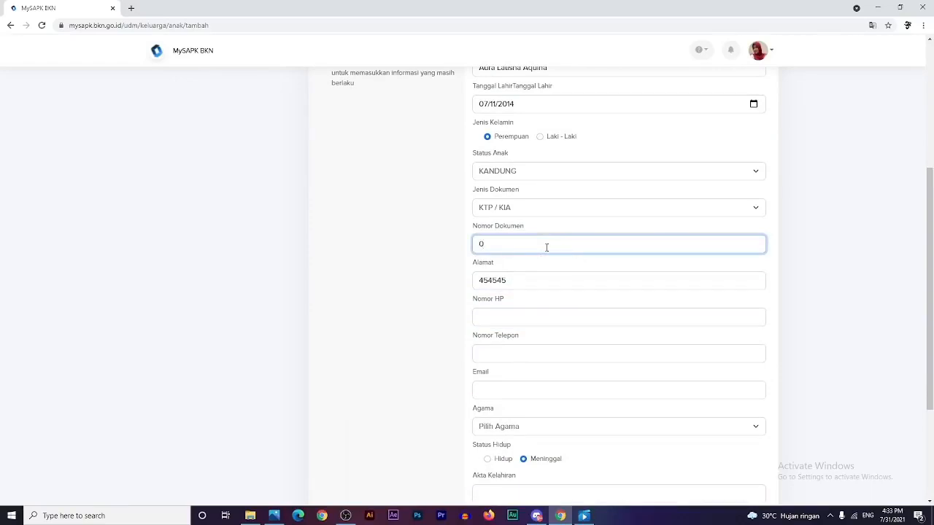
pyautogui.write('555555556')
# - Set the child's religion to Islam and living status to Hidup
pyautogui.click(523, 317)
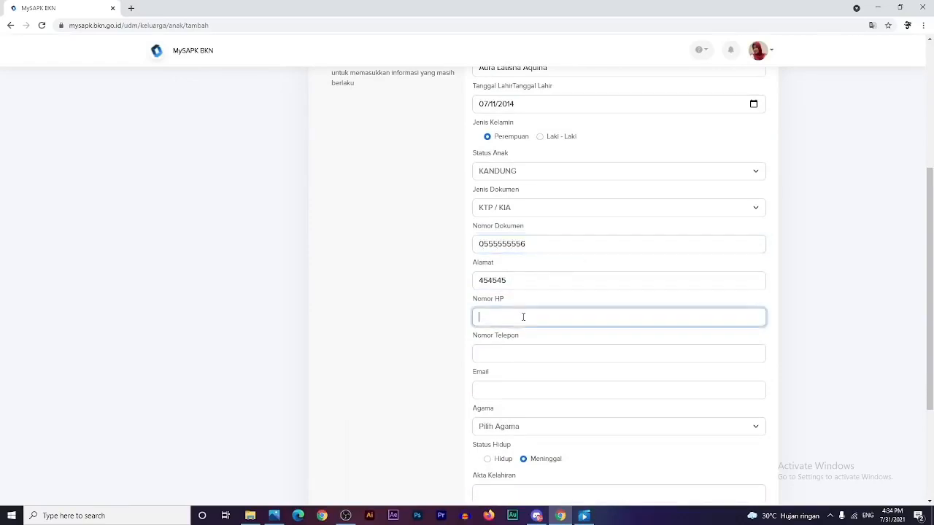
pyautogui.click(530, 355)
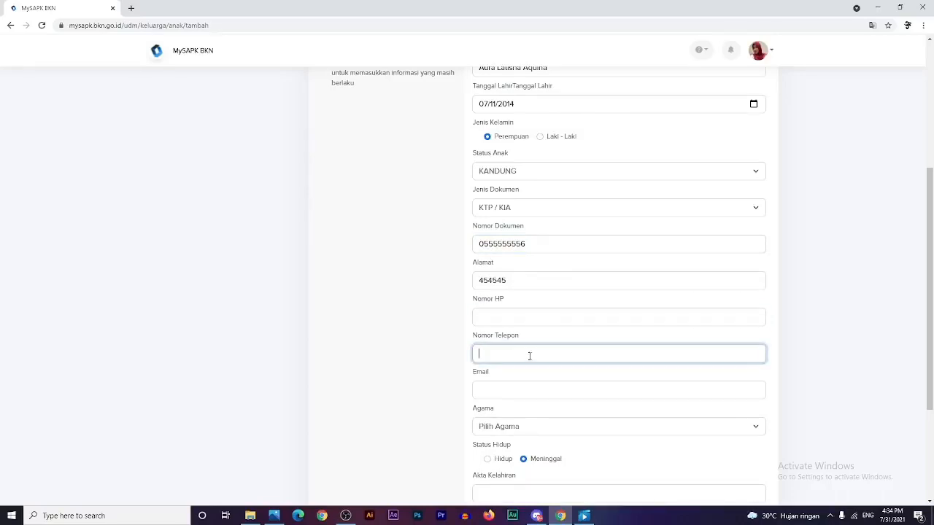
pyautogui.click(521, 396)
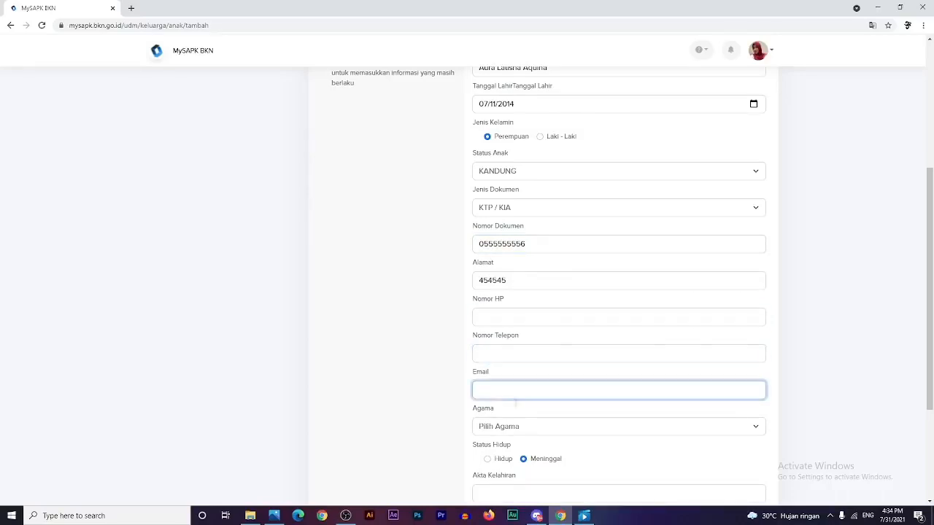
pyautogui.click(523, 435)
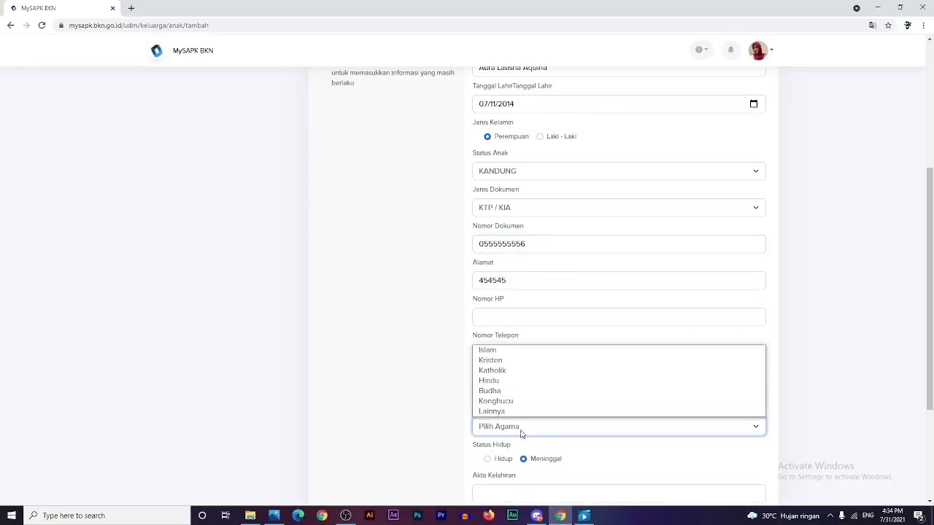
pyautogui.click(512, 355)
pyautogui.click(487, 461)
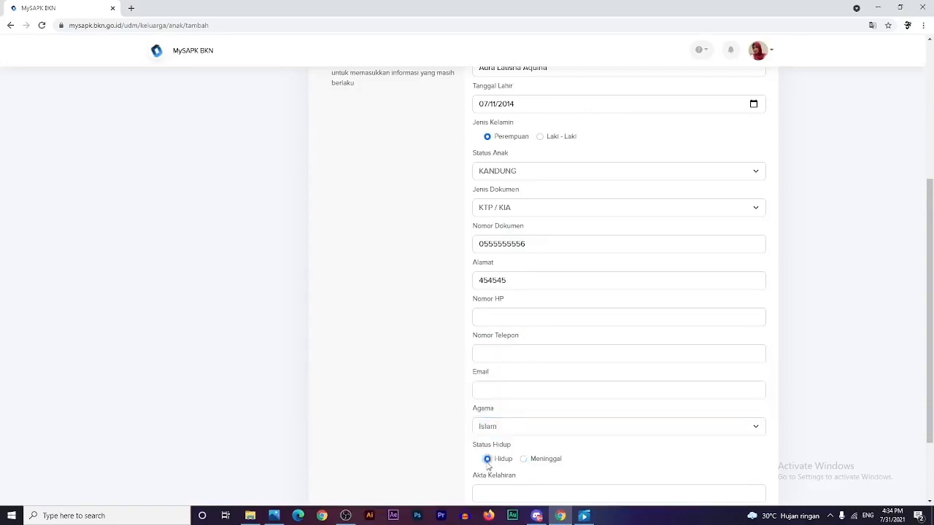
# - Enter the birth certificate number, choose Belum Kawin, and proceed to the upload step
pyautogui.click(496, 493)
pyautogui.scroll(-2, 500, 492)
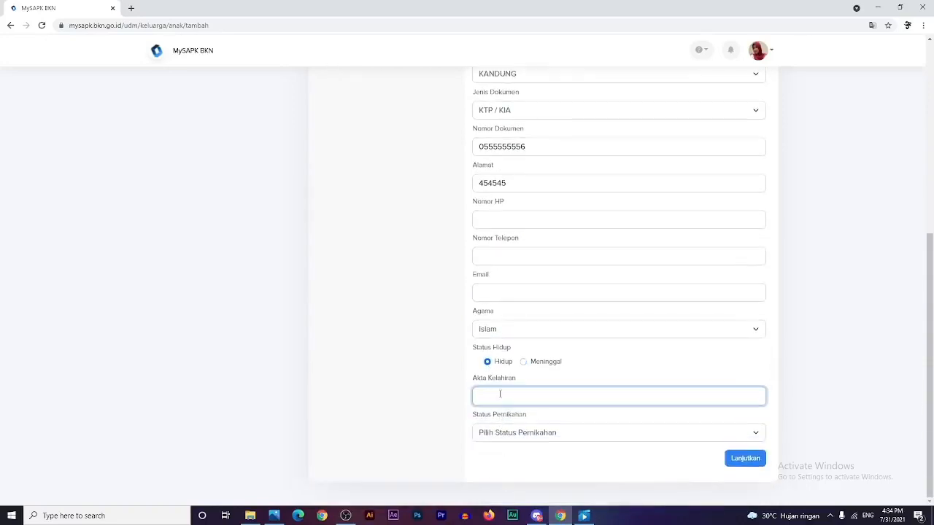
pyautogui.write('454545')
pyautogui.click(498, 436)
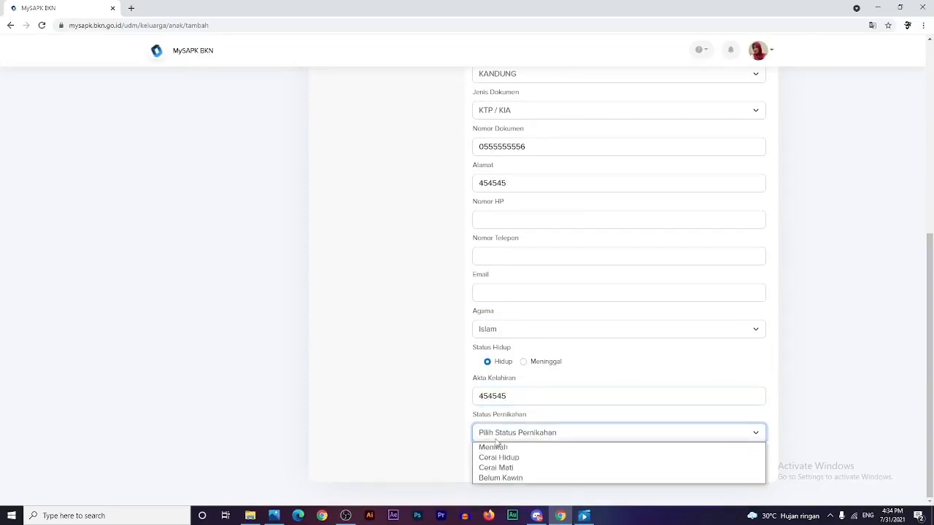
pyautogui.click(510, 479)
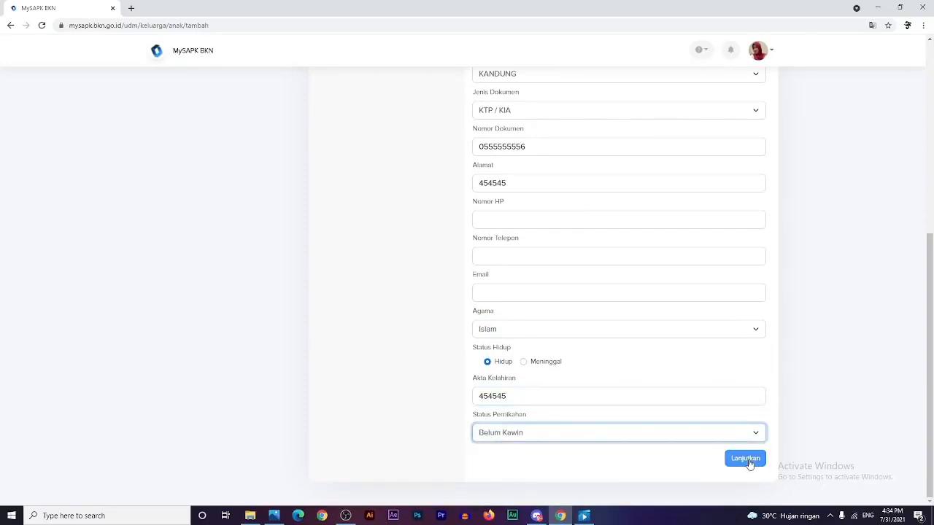
pyautogui.click(746, 458)
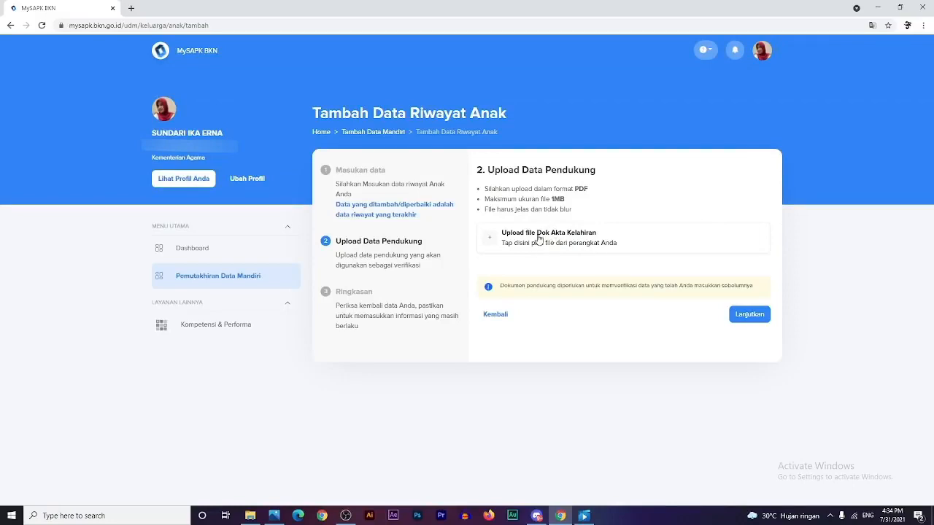
# - Upload 'Dok Akta Kelahiran.pdf' as the birth certificate and proceed to the Ringkasan summary
pyautogui.click(539, 239)
pyautogui.click(105, 175)
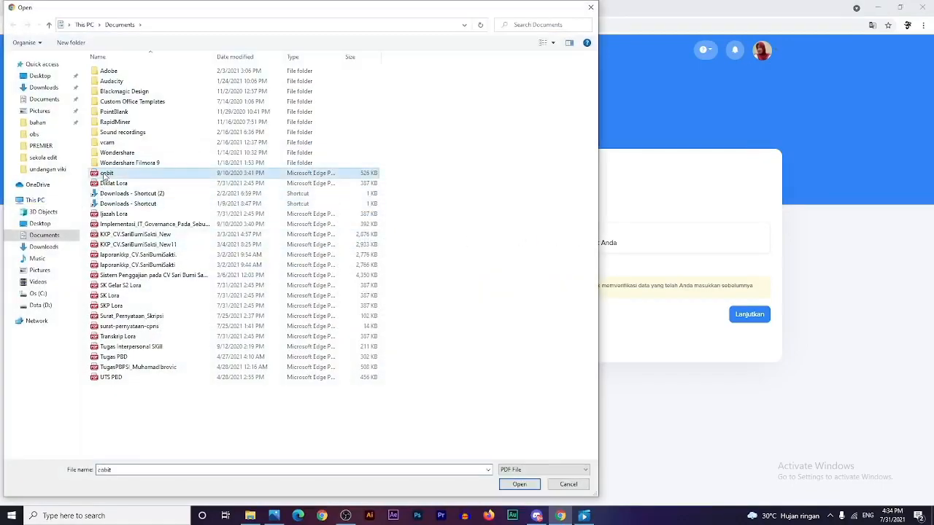
pyautogui.doubleClick(121, 297)
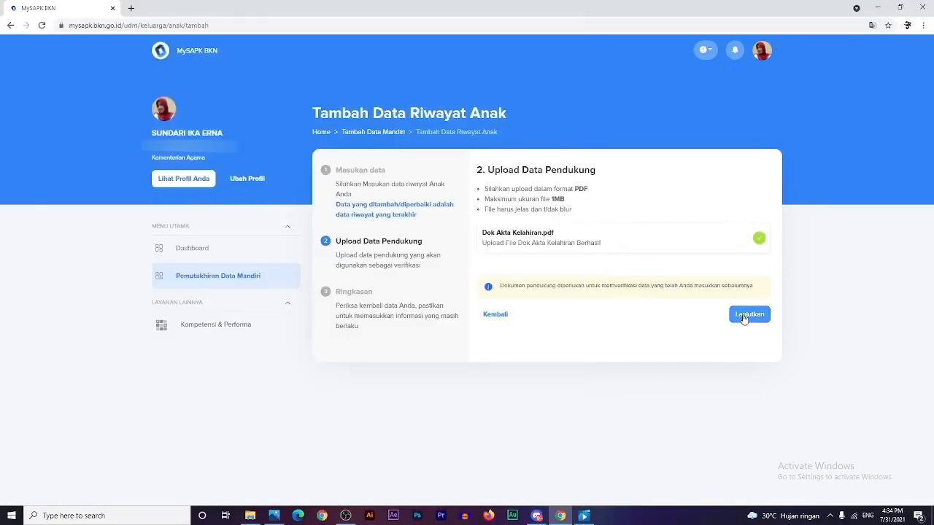
pyautogui.click(749, 315)
pyautogui.scroll(-1, 656, 359)
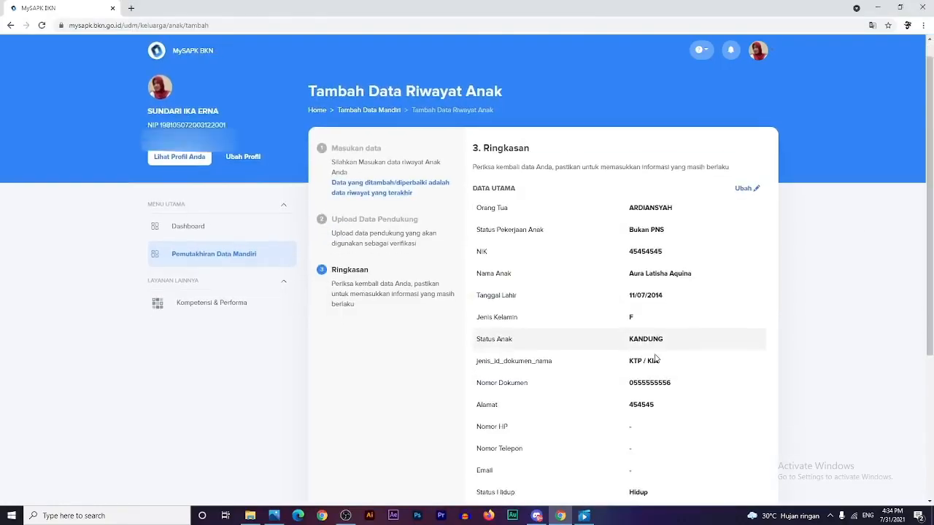
# - Tick the data-accuracy declaration on the child summary and go to Pemutakhiran Data Mandiri
pyautogui.scroll(-3, 656, 359)
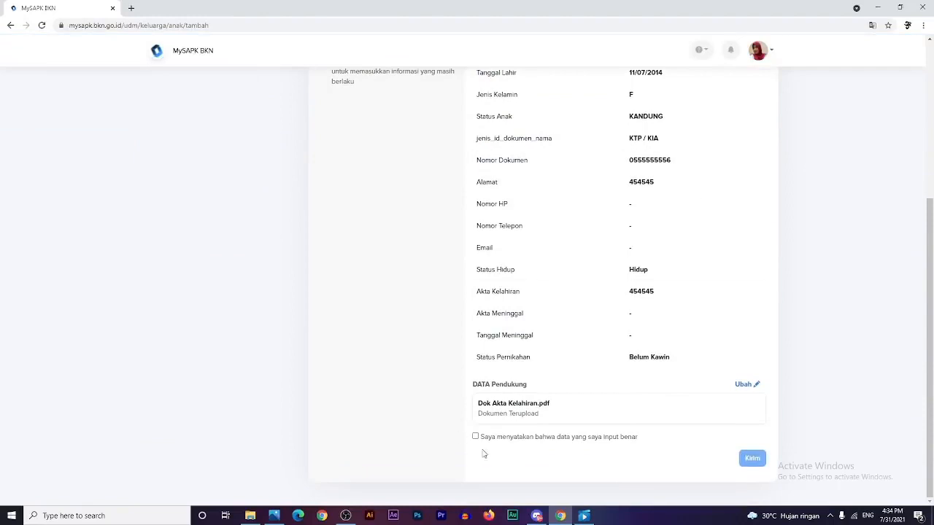
pyautogui.click(475, 436)
pyautogui.scroll(4, 522, 456)
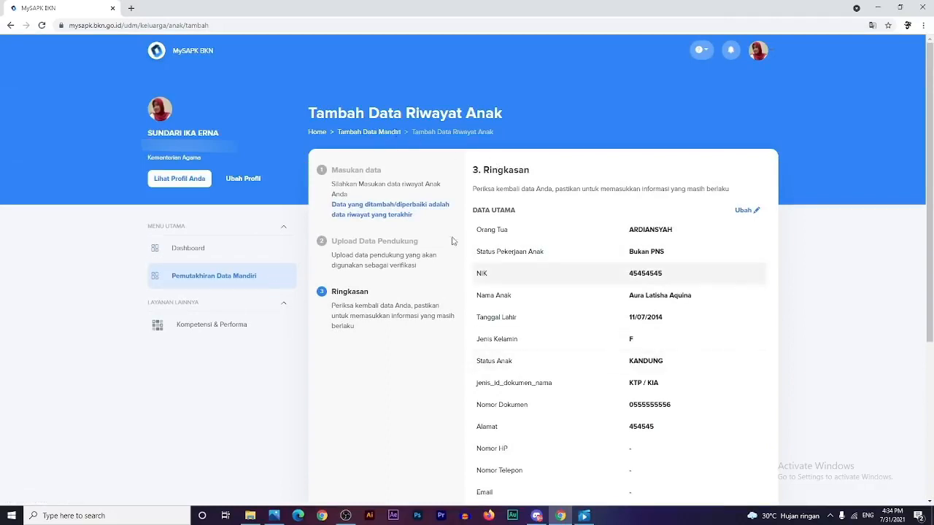
pyautogui.click(230, 281)
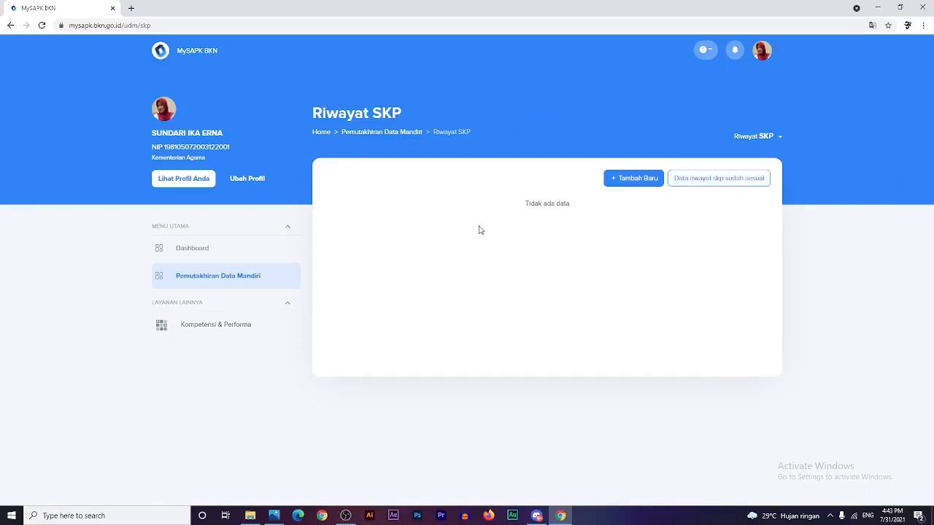
# - Start a new SKP record for 2020, Jabatan Fungsional Tertentu, with Nilai SKP 356
pyautogui.click(635, 186)
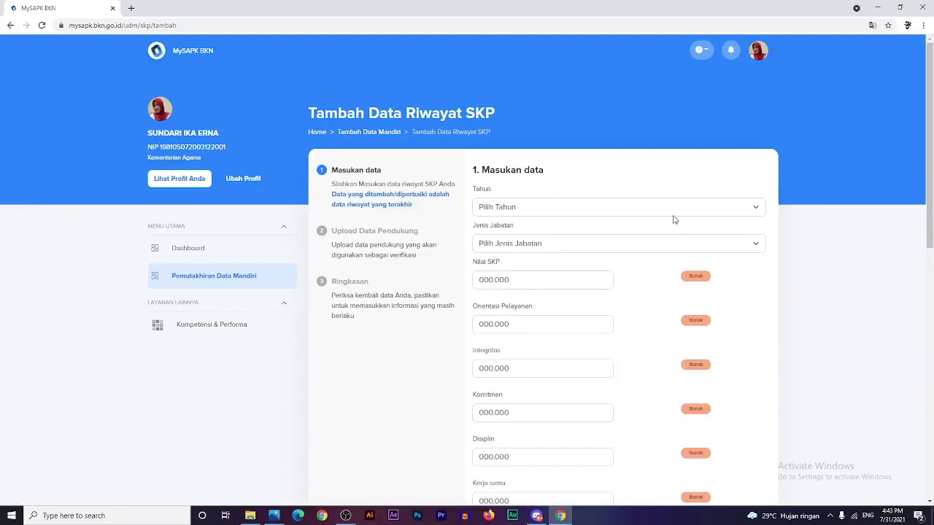
pyautogui.click(655, 213)
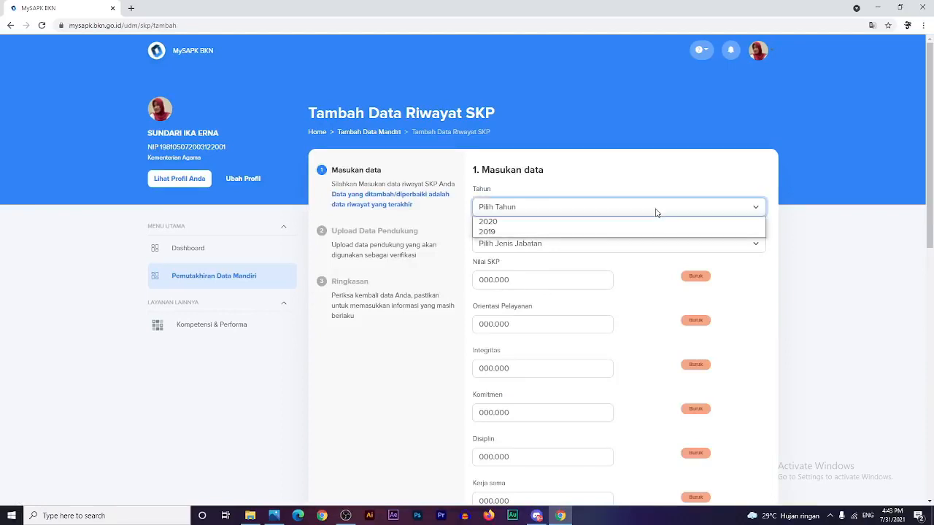
pyautogui.click(605, 223)
pyautogui.click(595, 248)
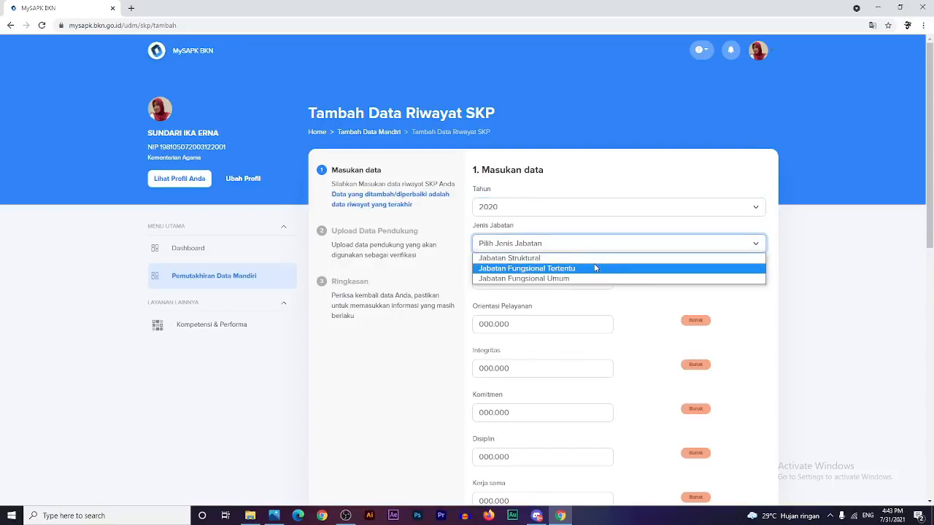
pyautogui.click(594, 269)
pyautogui.click(481, 280)
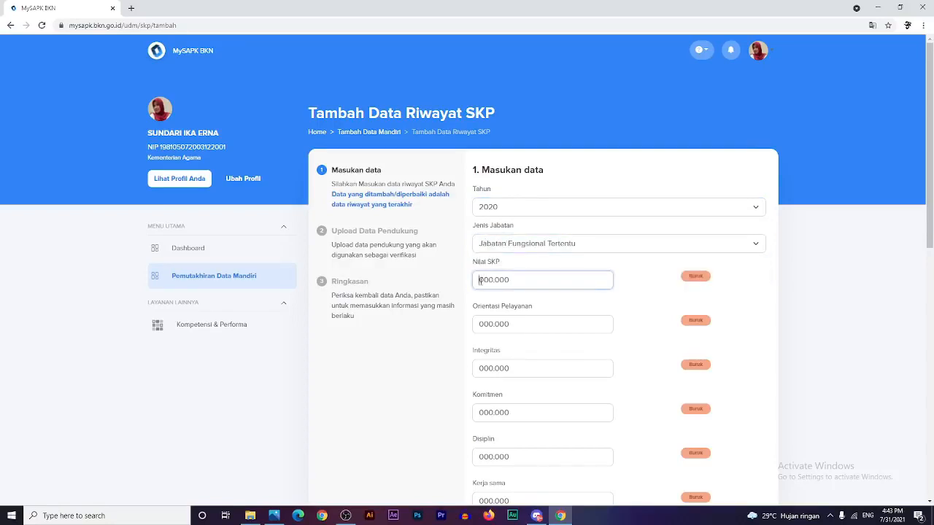
pyautogui.write('356')
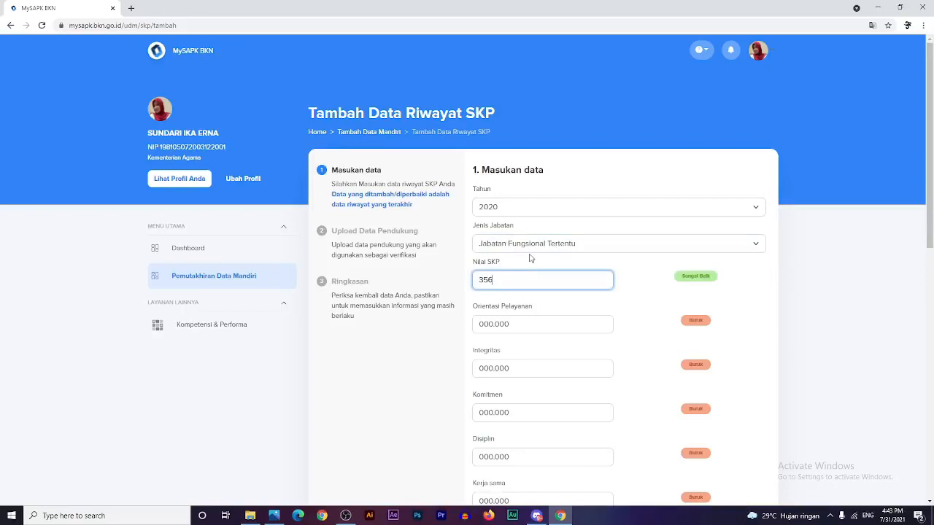
# - Enter behaviour scores 91, 91, 90, 90 and 89, from Orientasi Pelayanan to Kerja sama
pyautogui.press('Tab')
pyautogui.write('91')
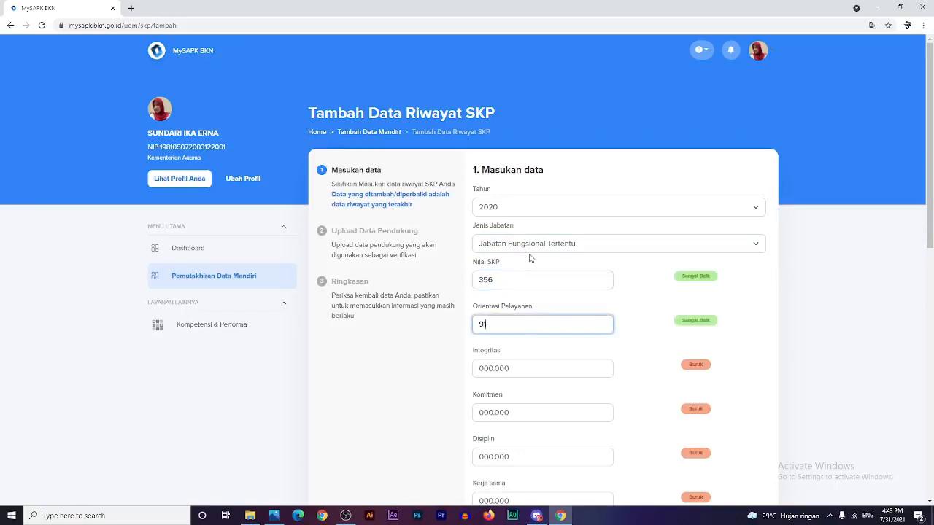
pyautogui.press('Tab')
pyautogui.write('91')
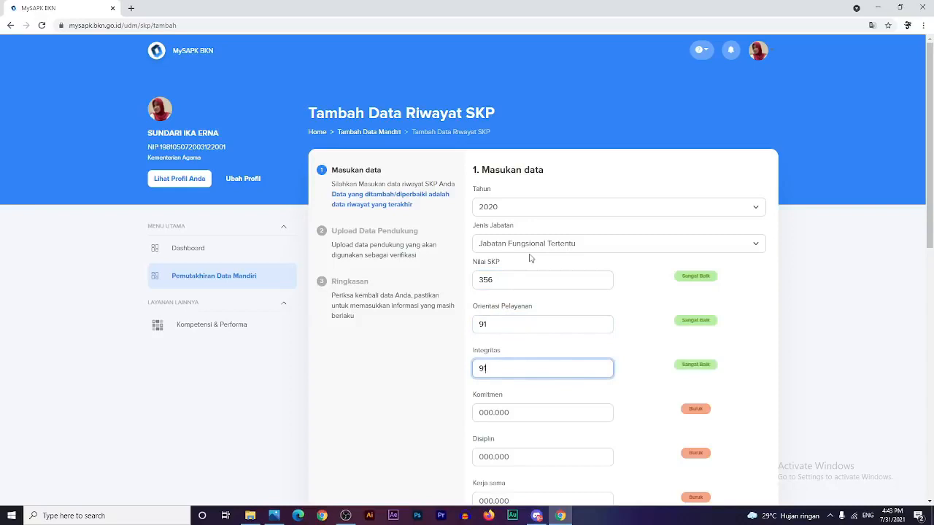
pyautogui.press('Tab')
pyautogui.write('90')
pyautogui.press('Tab')
pyautogui.write('90')
pyautogui.press('Tab')
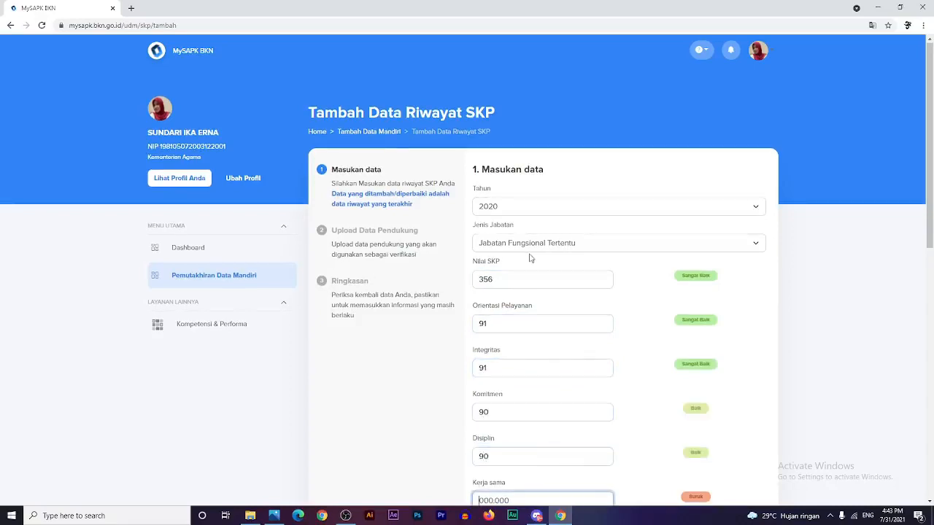
pyautogui.write('89')
pyautogui.press('Tab')
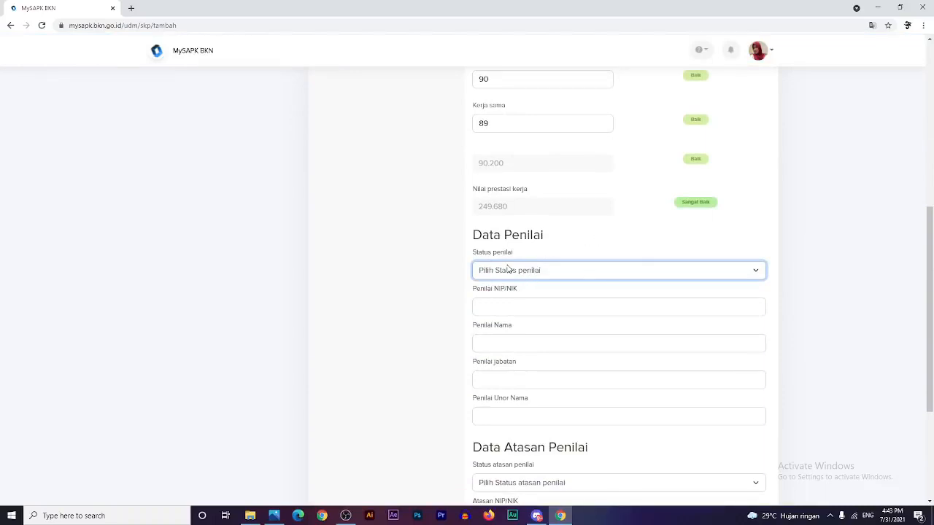
# - Set the appraiser to PNS with their ID, name, Pranata Komputer Muda position and Biro Kepegawaian unit
pyautogui.scroll(-1, 508, 372)
pyautogui.scroll(-2, 508, 373)
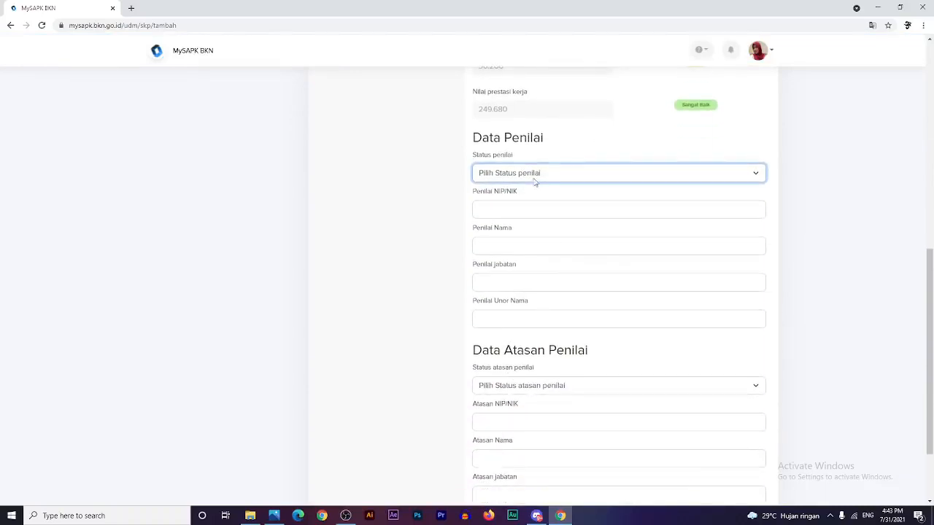
pyautogui.click(499, 177)
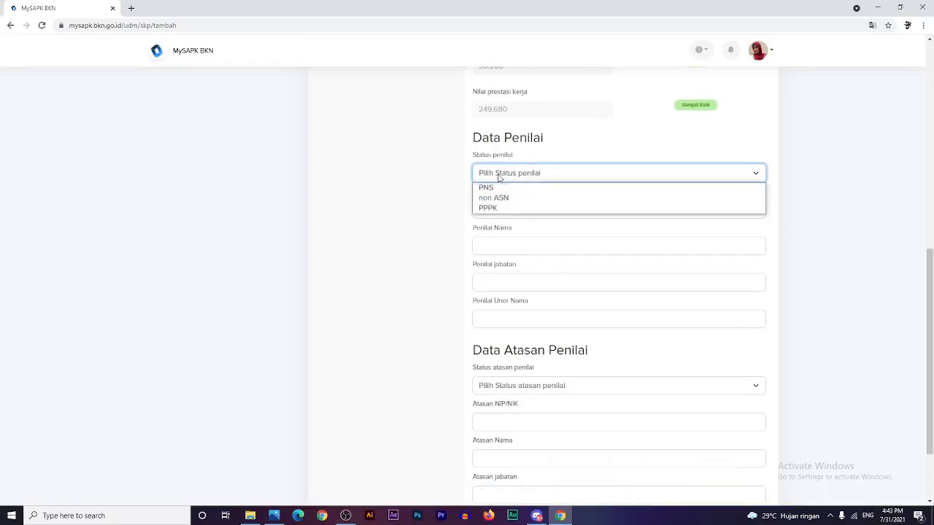
pyautogui.click(492, 191)
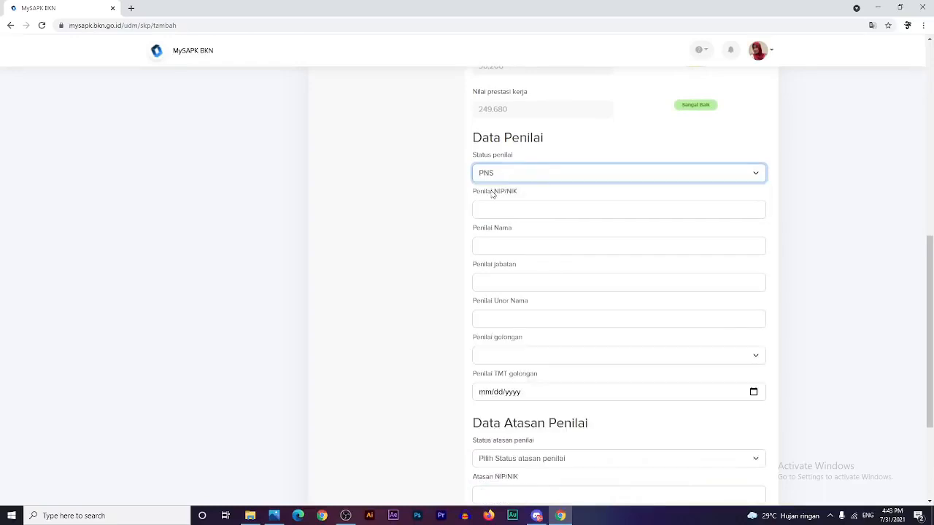
pyautogui.click(495, 211)
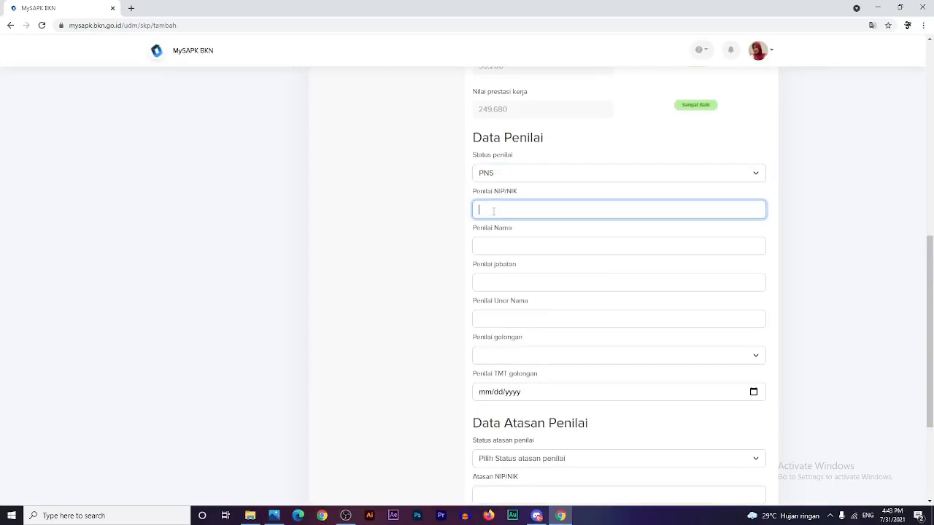
pyautogui.write('19253556565')
pyautogui.press('Tab')
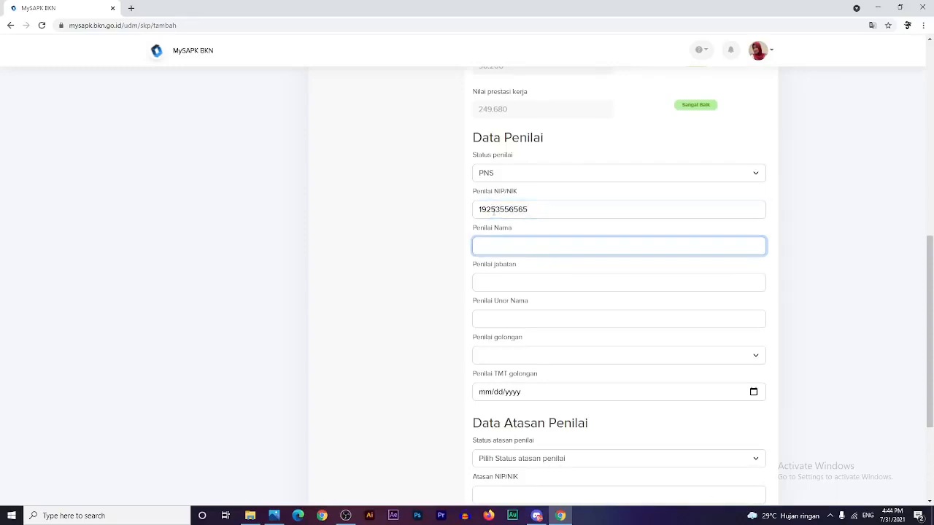
pyautogui.write('Sundari')
pyautogui.press('Tab')
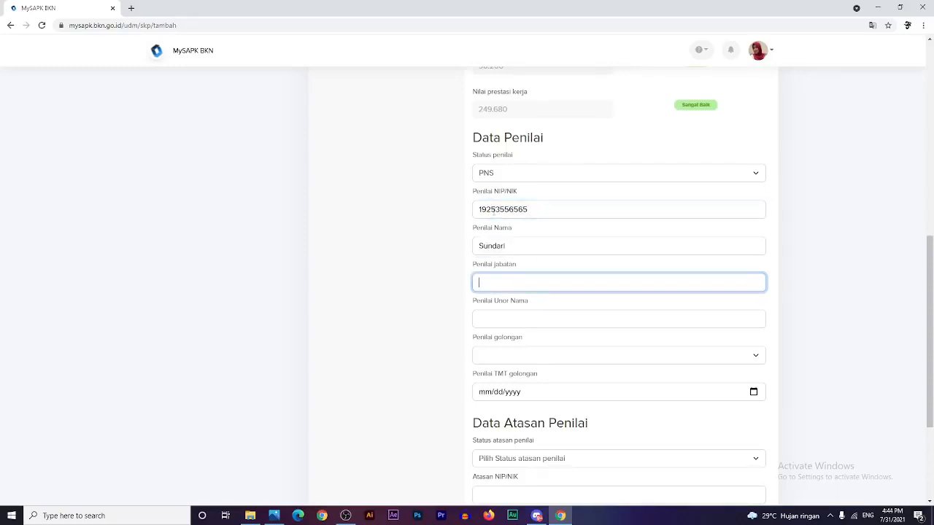
pyautogui.write('Pranata Komputer Muda')
pyautogui.press('Tab')
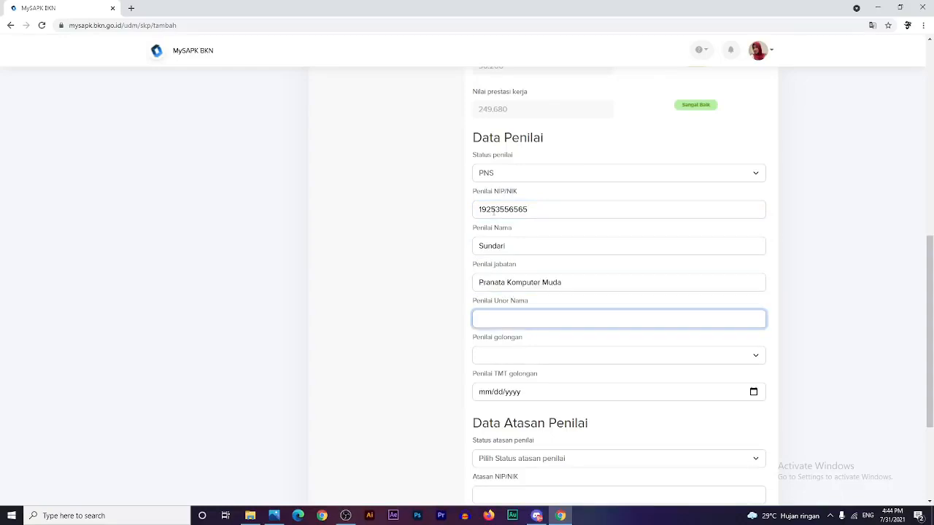
pyautogui.write('Biro')
pyautogui.write('epegawaian')
# - Give the appraiser rank III/d with TMT golongan 06/01/2019
pyautogui.click(549, 362)
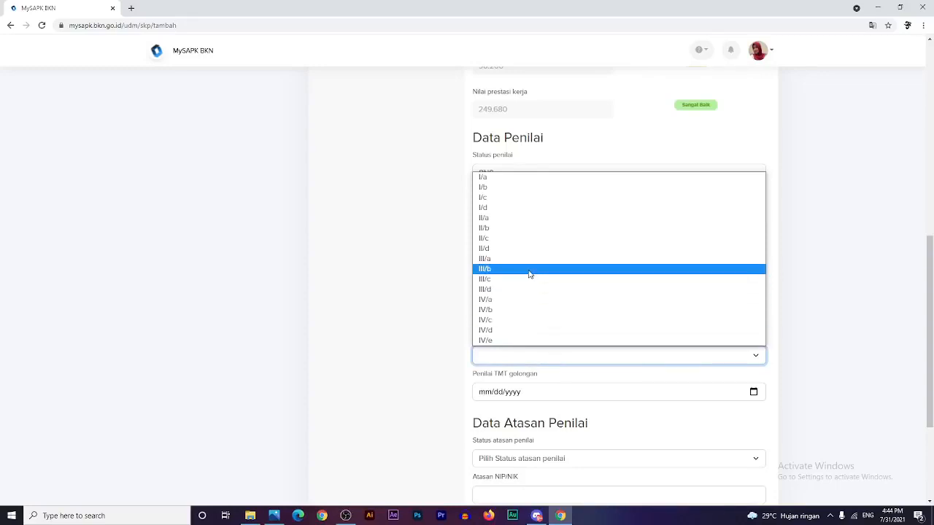
pyautogui.click(517, 290)
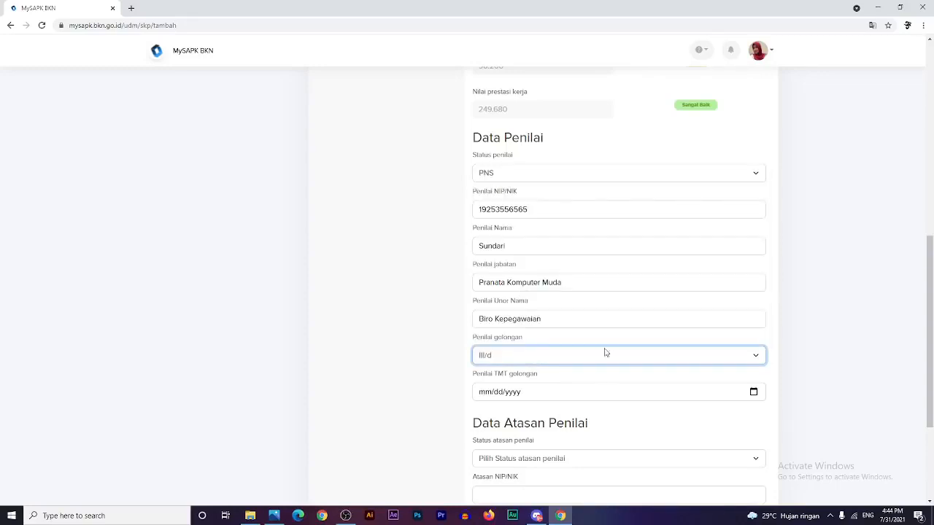
pyautogui.click(383, 389)
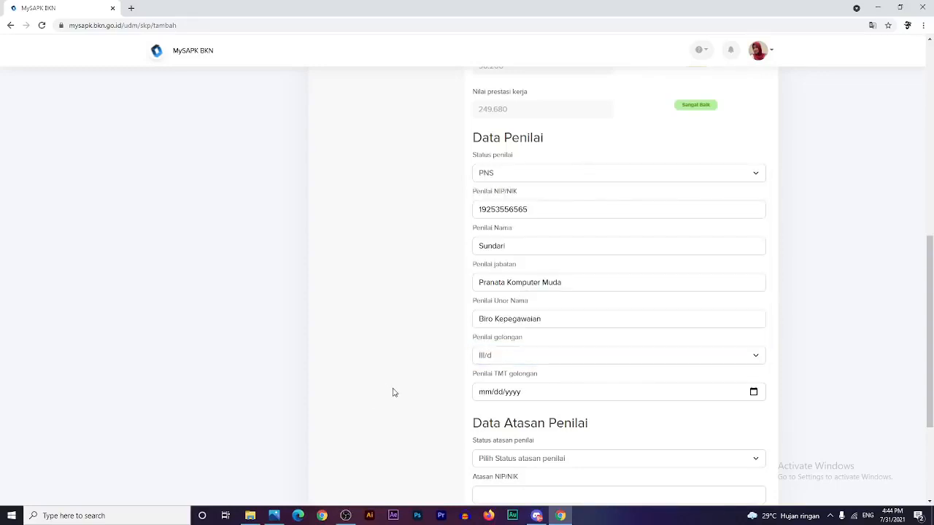
pyautogui.click(752, 391)
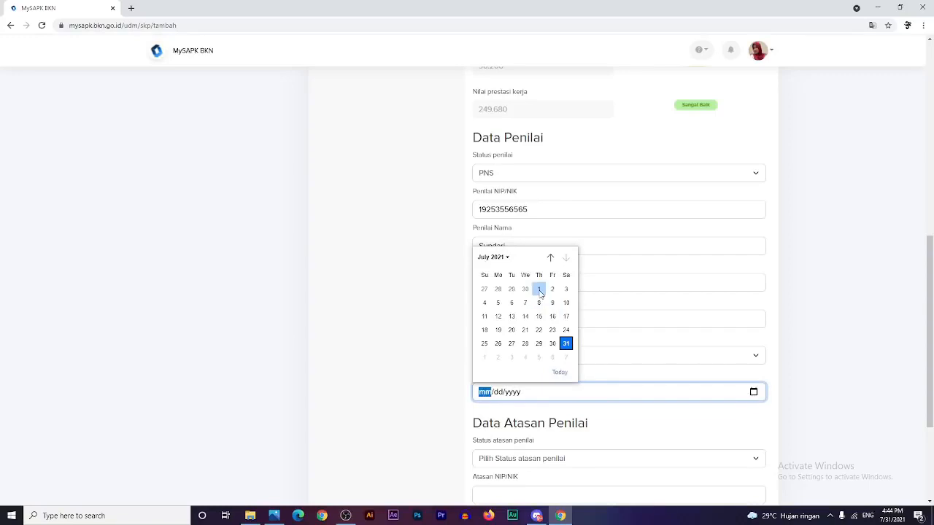
pyautogui.click(539, 290)
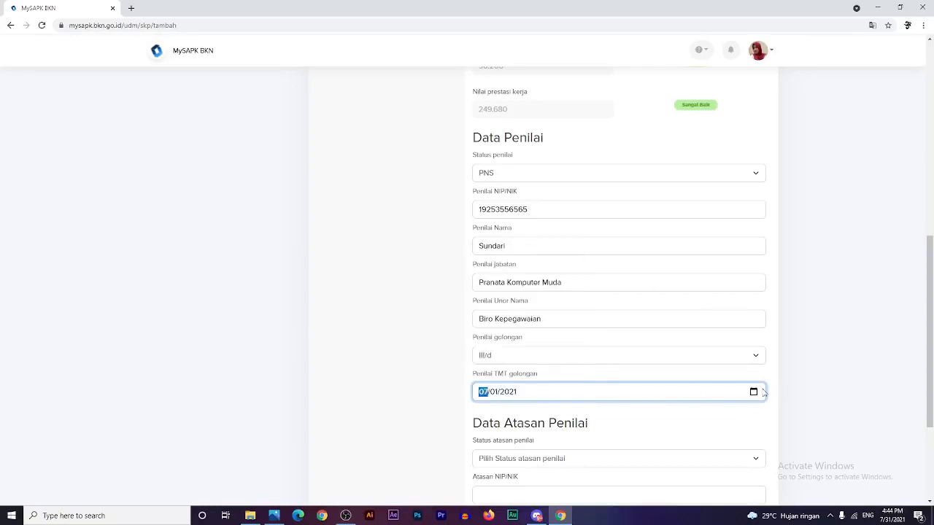
pyautogui.click(752, 393)
pyautogui.click(496, 257)
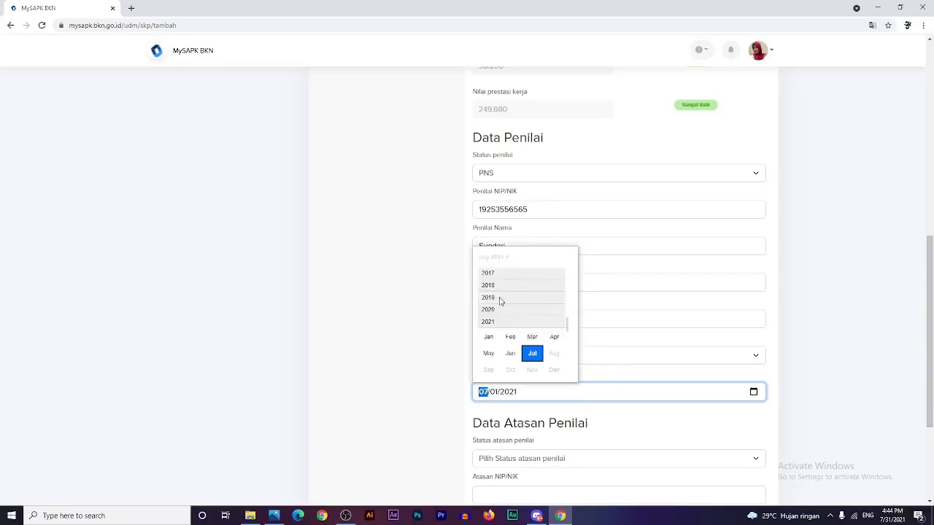
pyautogui.click(500, 299)
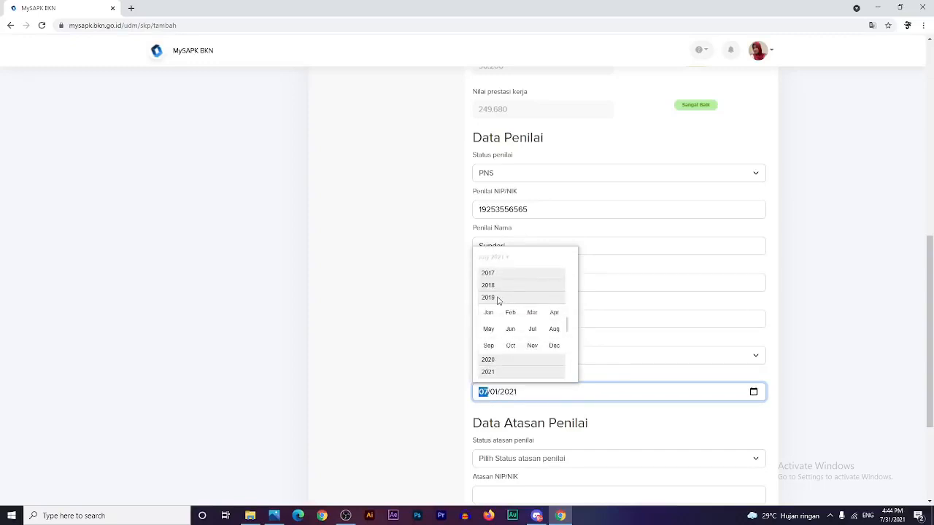
pyautogui.click(510, 329)
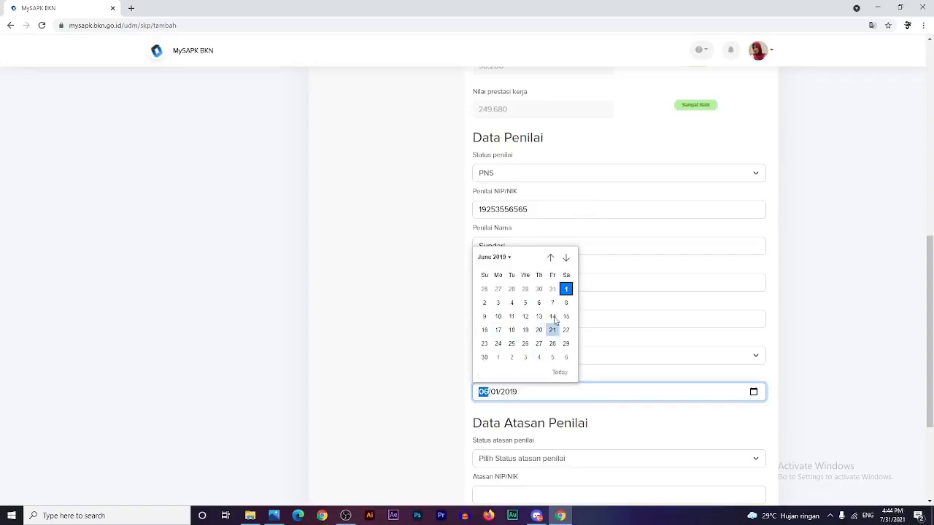
pyautogui.click(566, 290)
pyautogui.click(837, 278)
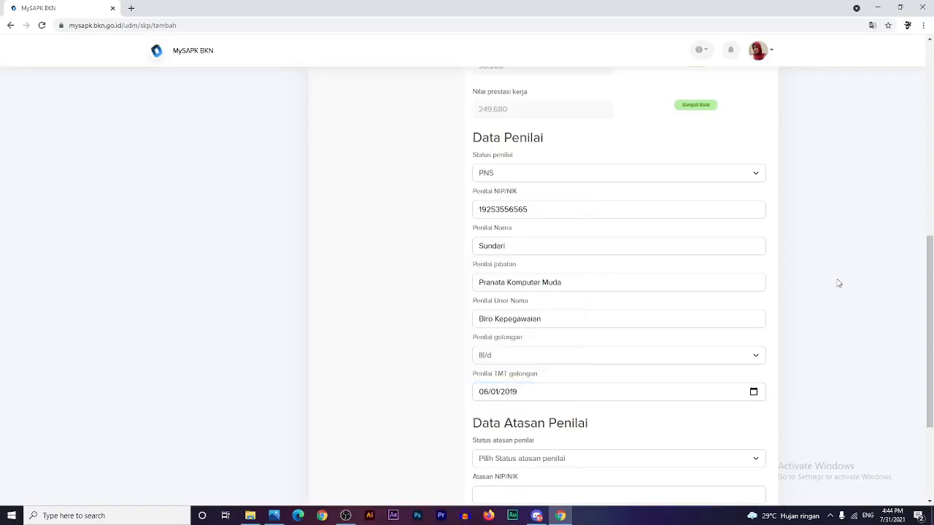
pyautogui.scroll(-2, 858, 415)
# - Set the supervisor to PNS with their ID, name, Pranata Komputer Madya position and Biro Kepegawaian unit
pyautogui.click(485, 313)
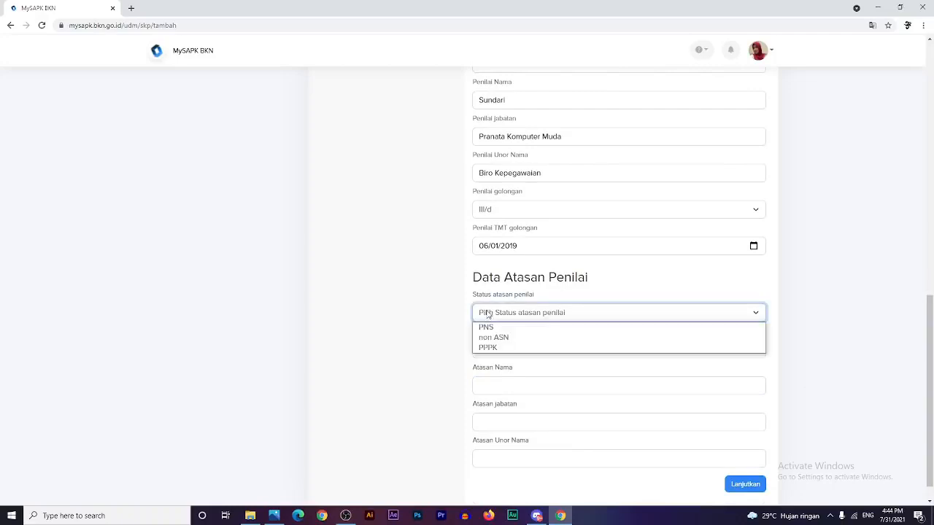
pyautogui.click(501, 326)
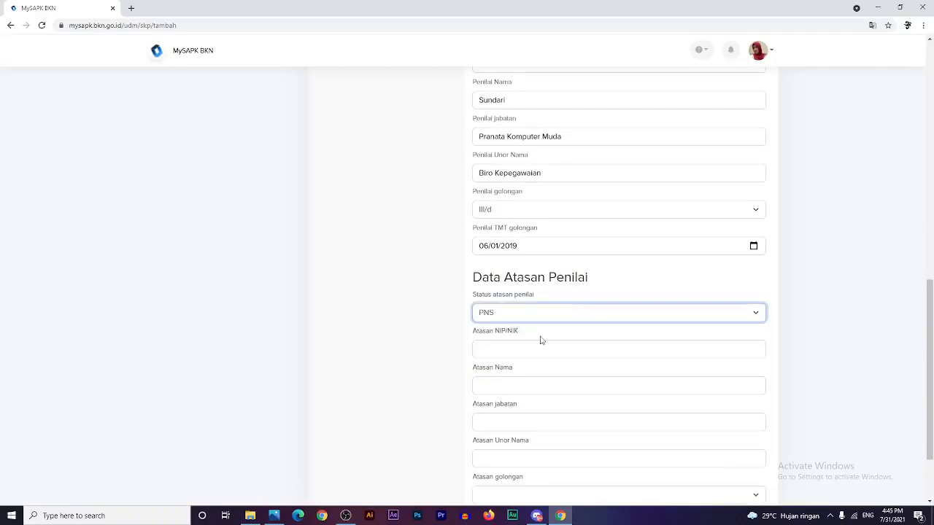
pyautogui.click(525, 346)
pyautogui.write('15845845')
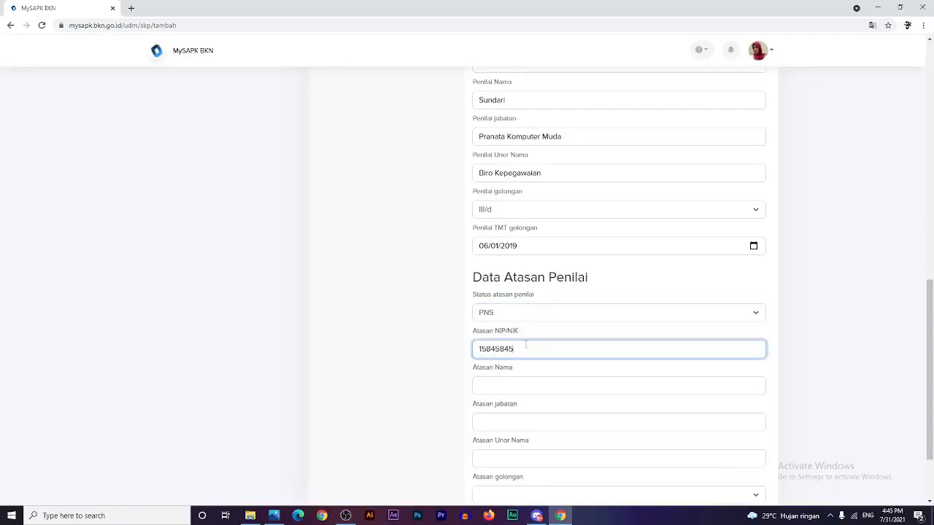
pyautogui.press('Tab')
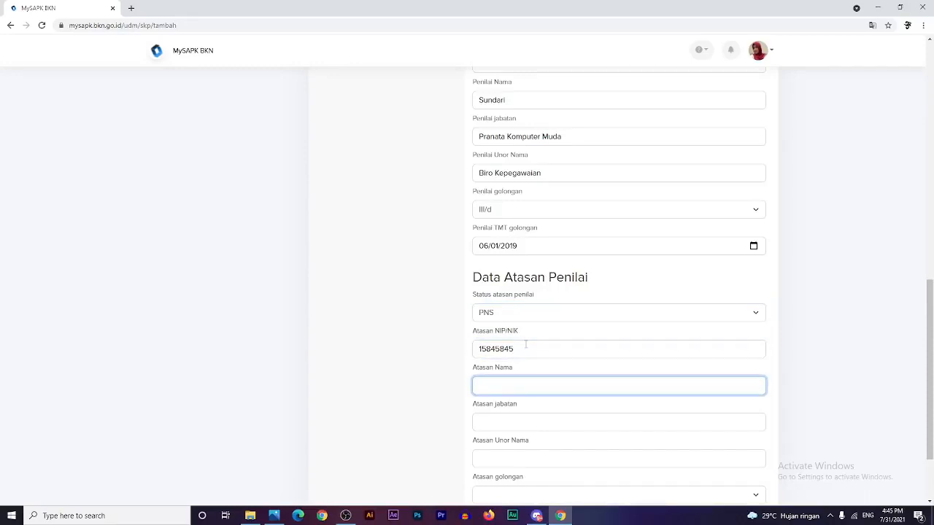
pyautogui.write('A')
pyautogui.press('BackSpace')
pyautogui.write('Fulan')
pyautogui.press('Tab')
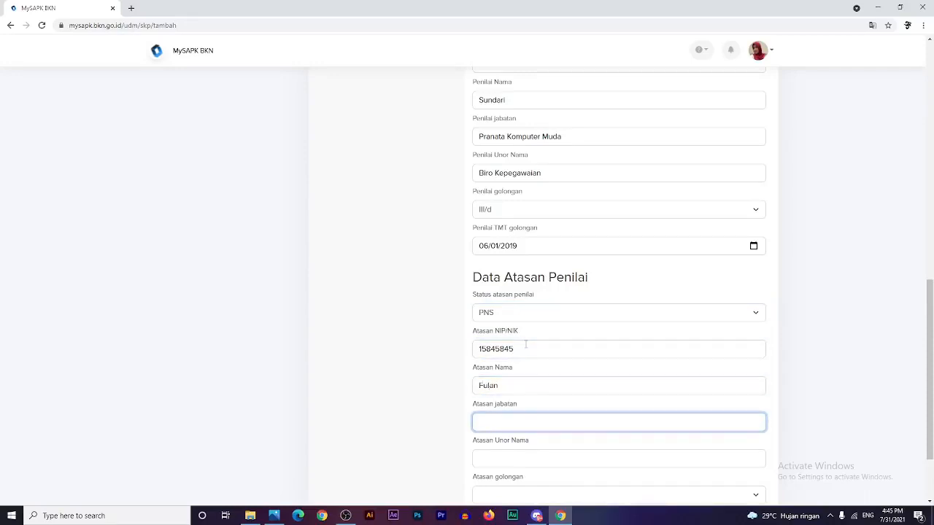
pyautogui.write('Pranata Komputer Mad')
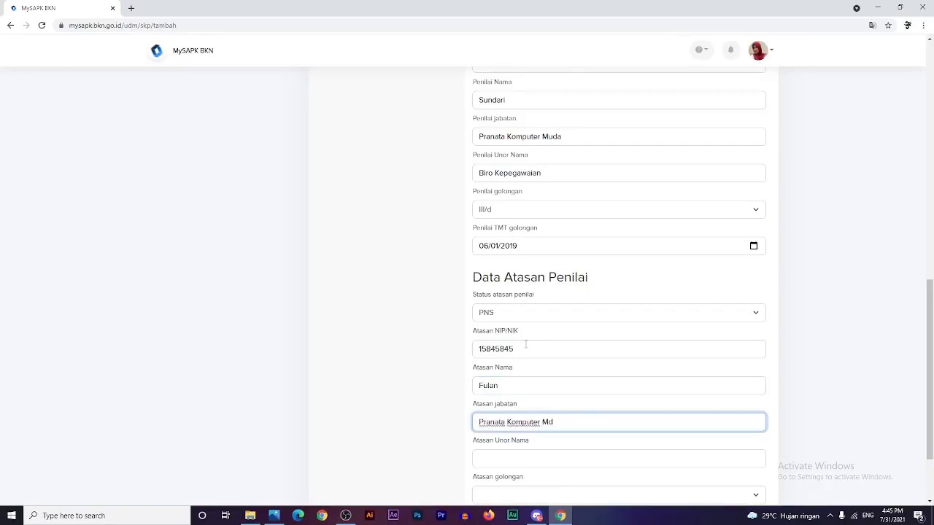
pyautogui.press('BackSpace')
pyautogui.write('adya')
pyautogui.press('Tab')
pyautogui.write('B')
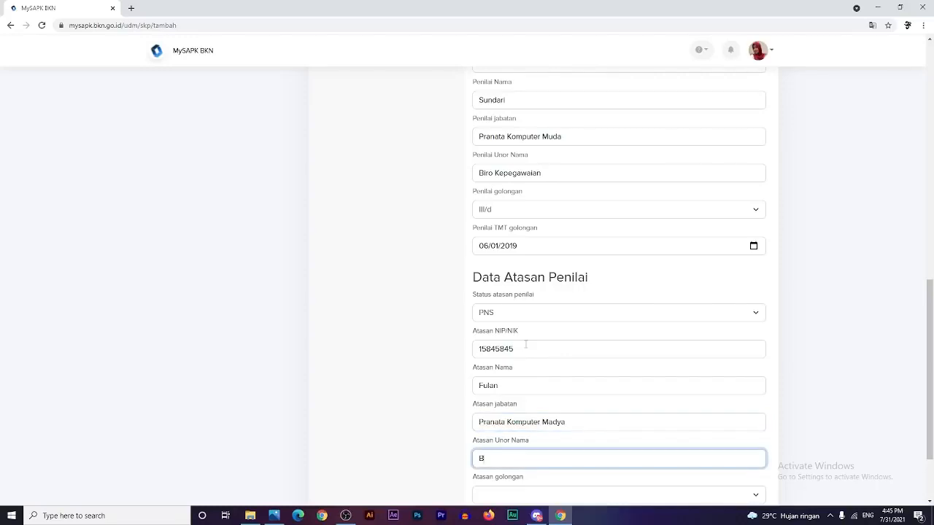
pyautogui.write('iro Kepegawaian')
# - Give the supervisor rank IV/a with TMT golongan 01/01/2019 and continue to document upload
pyautogui.scroll(-2, 408, 306)
pyautogui.click(553, 398)
pyautogui.click(554, 342)
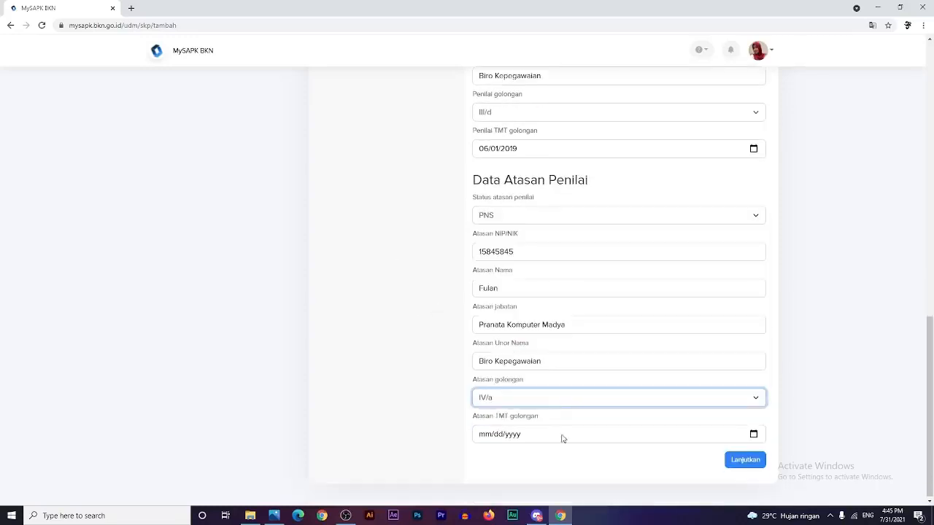
pyautogui.click(536, 437)
pyautogui.click(754, 434)
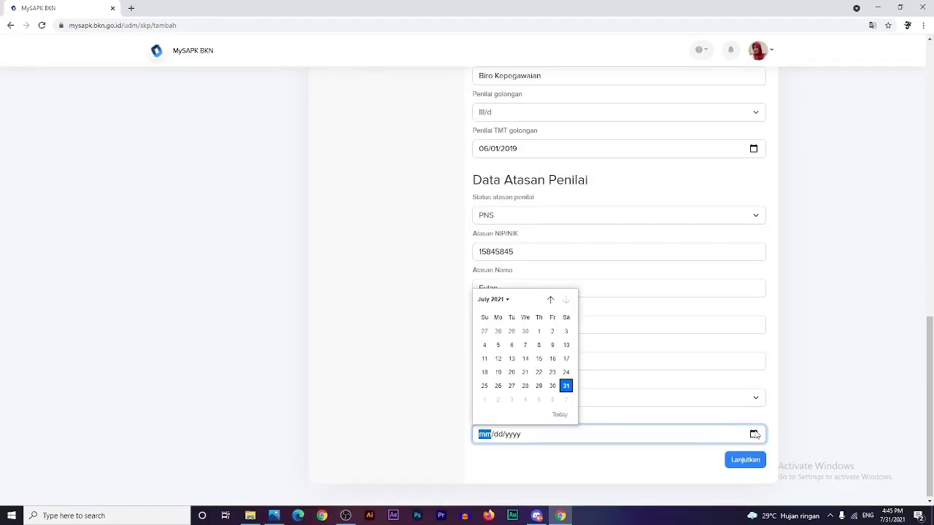
pyautogui.click(498, 303)
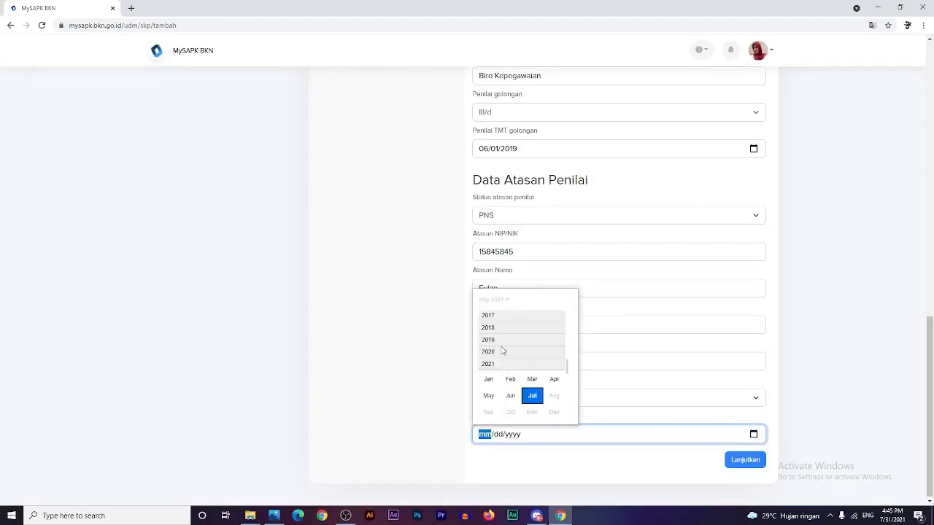
pyautogui.click(500, 341)
pyautogui.click(489, 354)
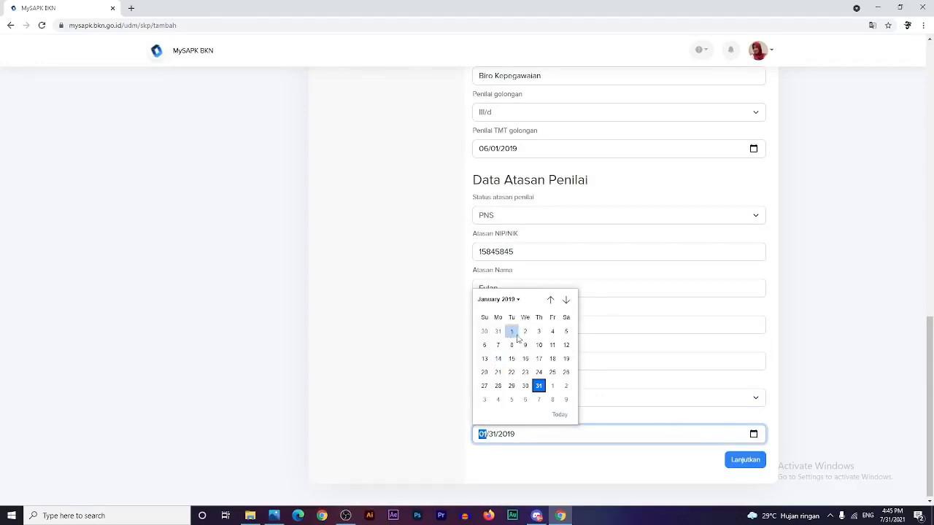
pyautogui.click(513, 336)
pyautogui.click(745, 460)
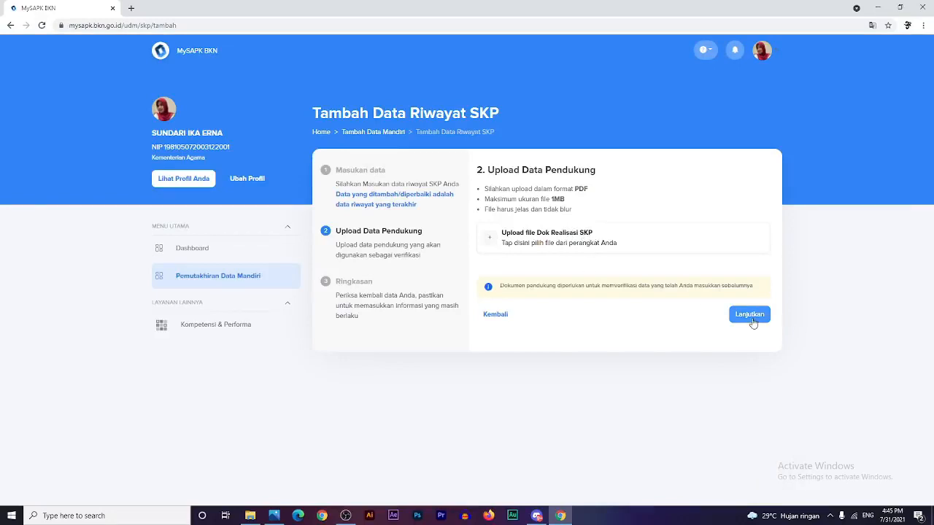
# - Leave the SKP form unsubmitted and return to the Pemutakhiran Data Mandiri overview
pyautogui.click(495, 314)
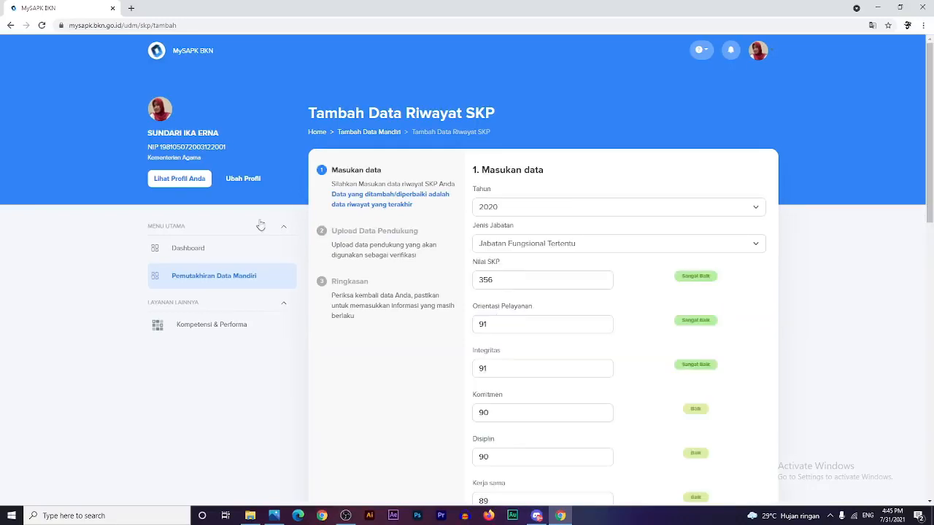
pyautogui.click(202, 277)
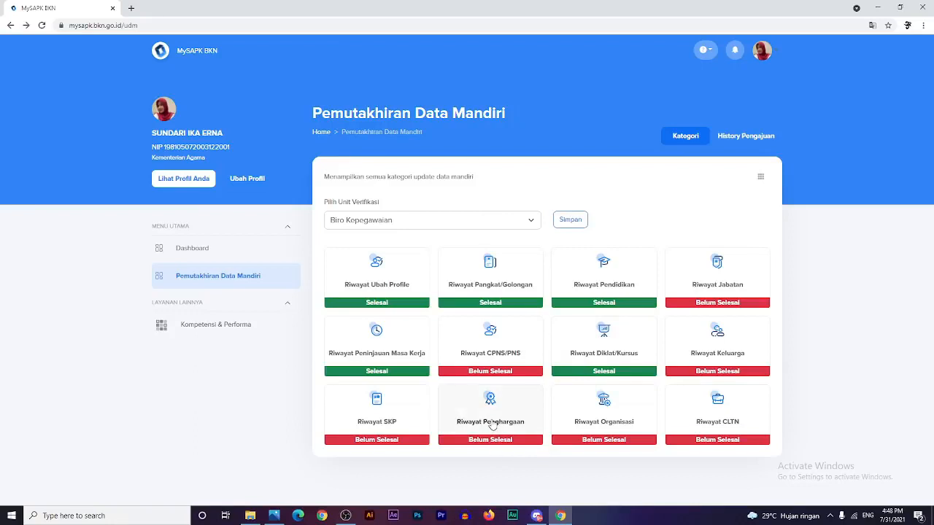
# - Start a new Riwayat Penghargaan record of type KARYA SATYA 10 TAHUN
pyautogui.click(492, 425)
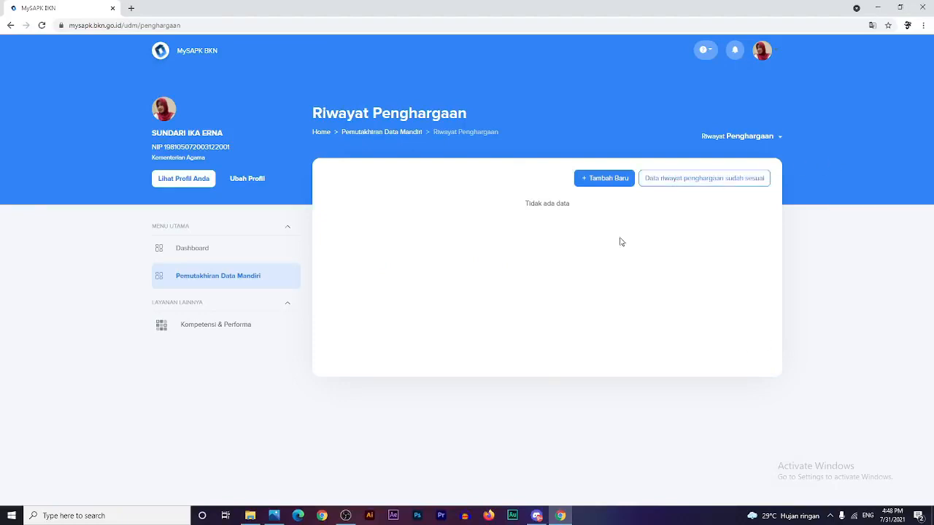
pyautogui.click(593, 185)
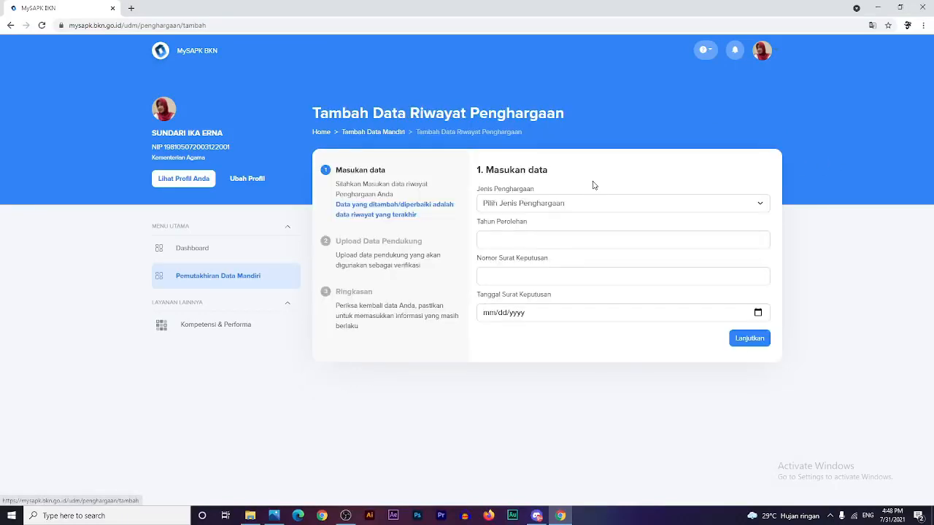
pyautogui.click(569, 206)
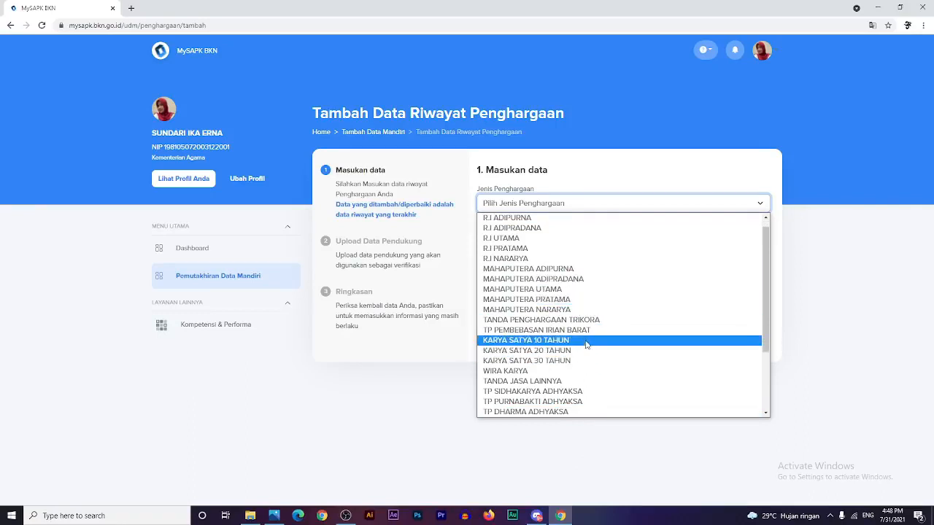
pyautogui.click(587, 342)
# - Enter award year 2020, decree number 45454 dated 01/01/2020, and continue
pyautogui.click(565, 232)
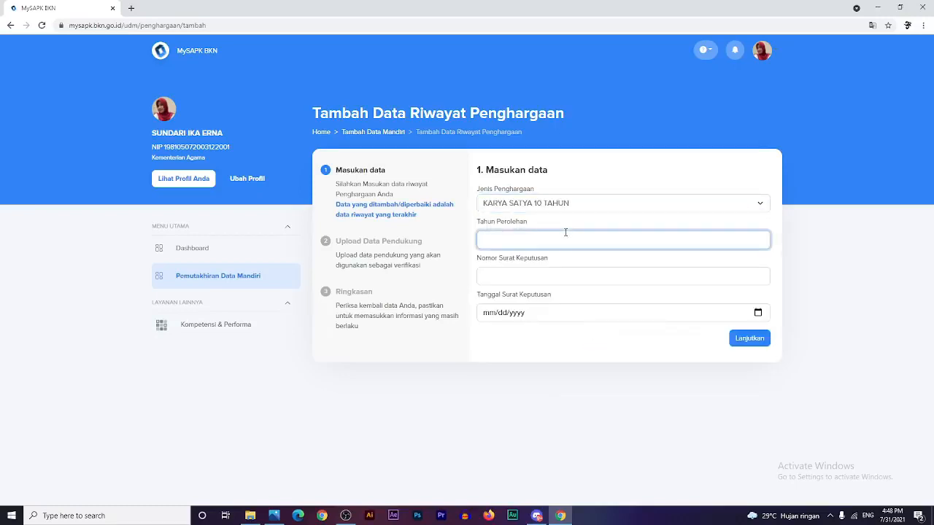
pyautogui.write('2020')
pyautogui.click(569, 284)
pyautogui.write('45454')
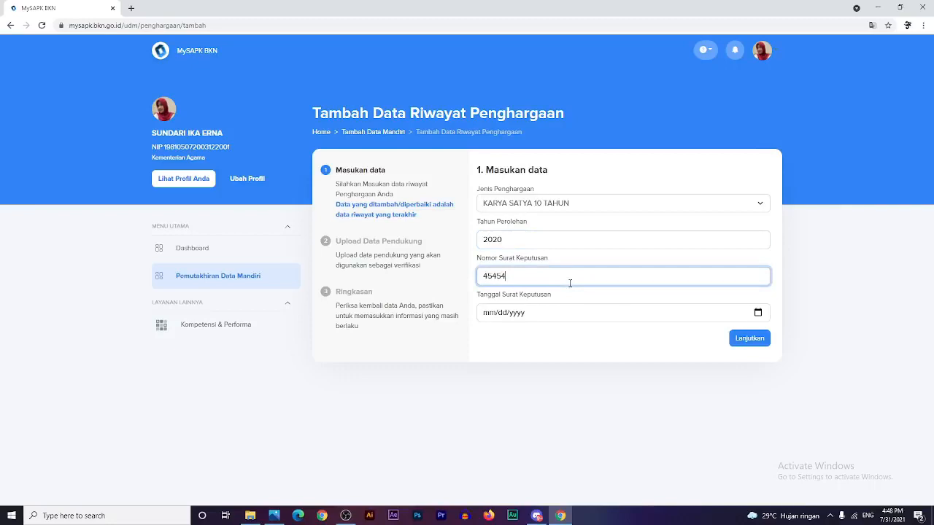
pyautogui.click(758, 314)
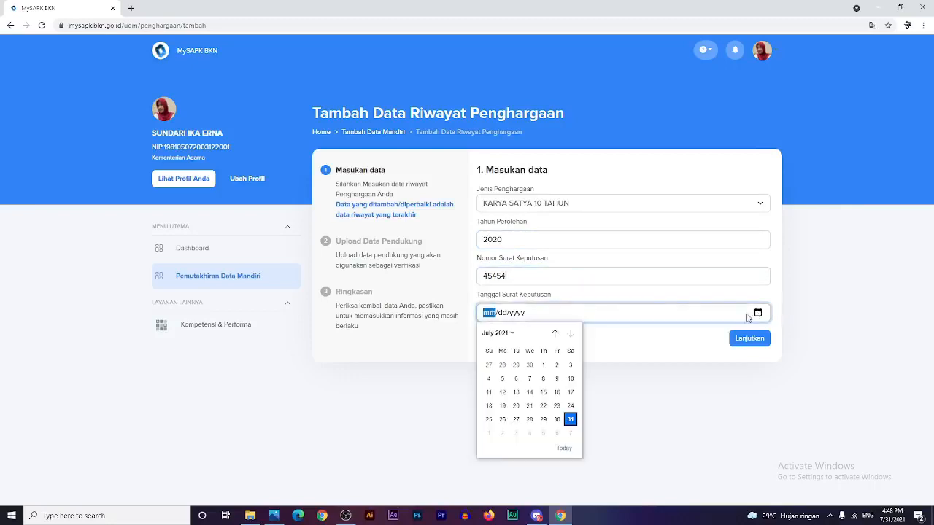
pyautogui.click(509, 337)
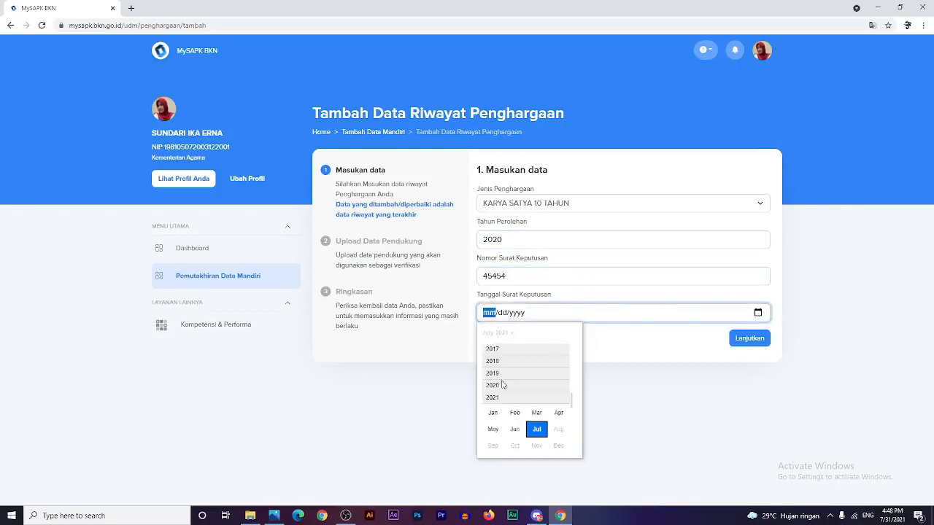
pyautogui.click(509, 387)
pyautogui.click(492, 398)
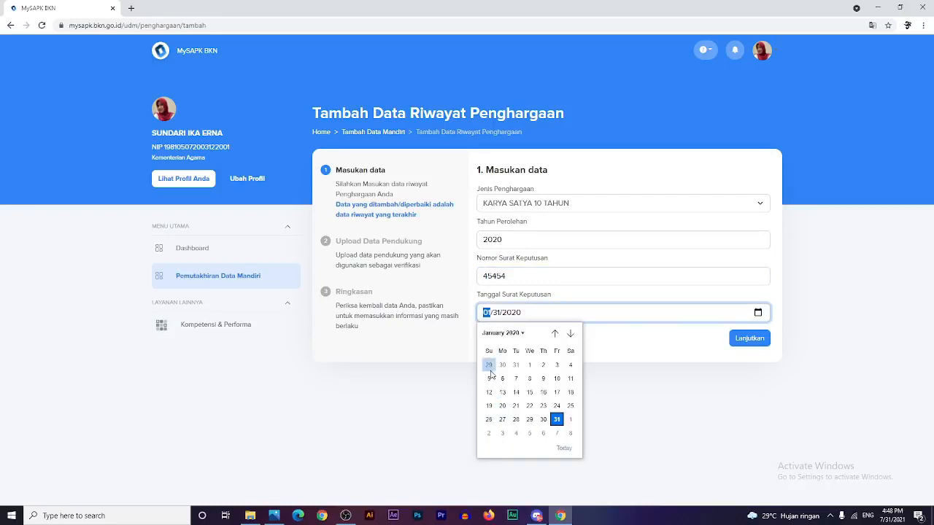
pyautogui.click(530, 366)
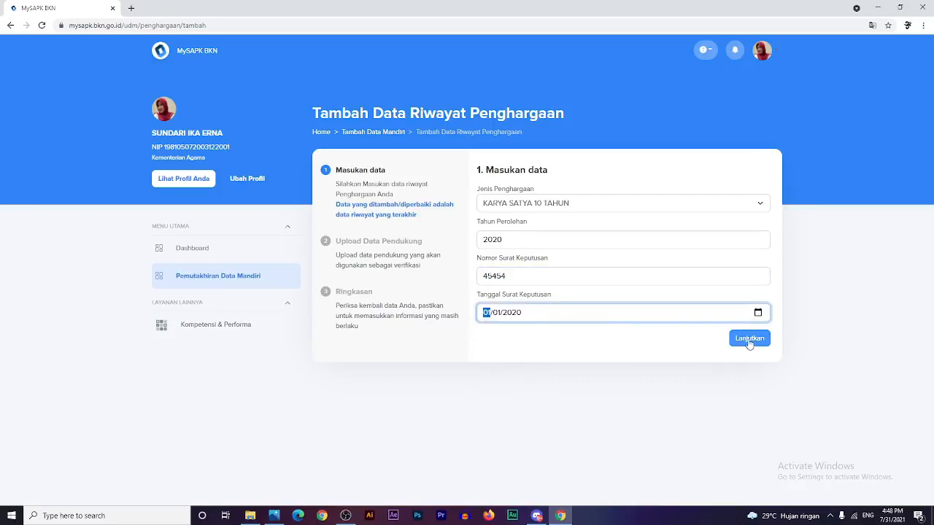
pyautogui.click(750, 338)
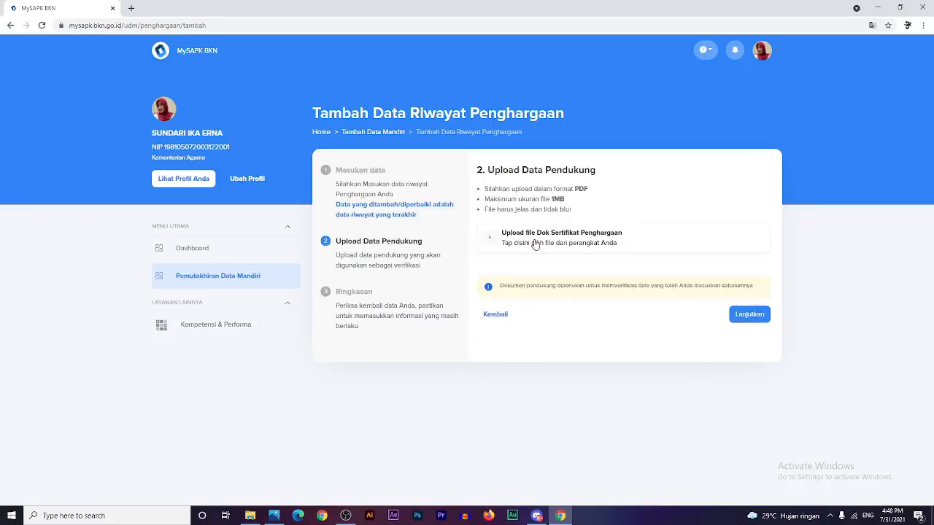
# - Upload the certificate PDF, confirm the declaration, submit the Karya Satya record, and return to the list
pyautogui.click(535, 245)
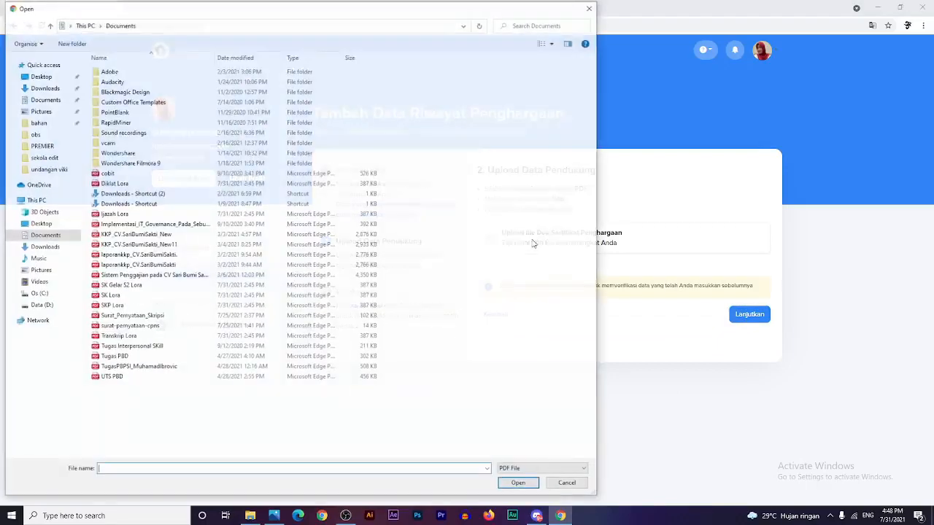
pyautogui.doubleClick(118, 295)
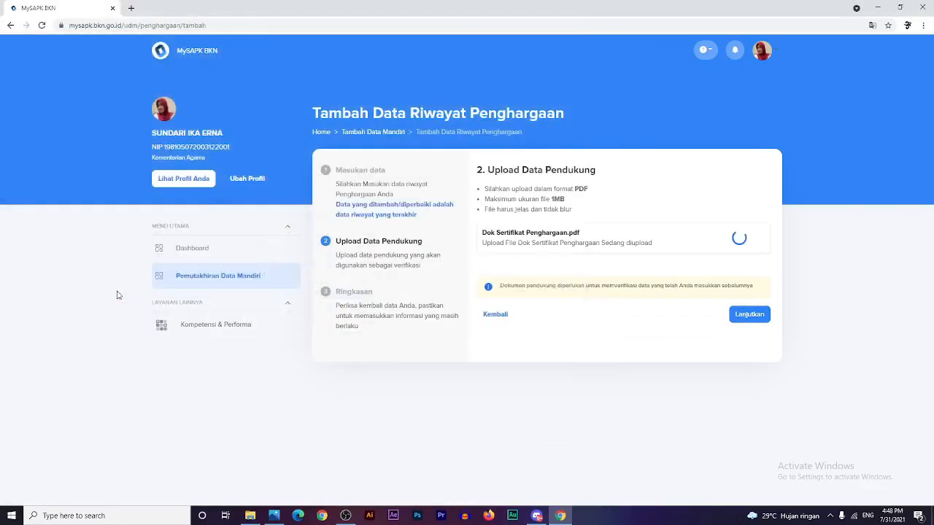
pyautogui.click(747, 315)
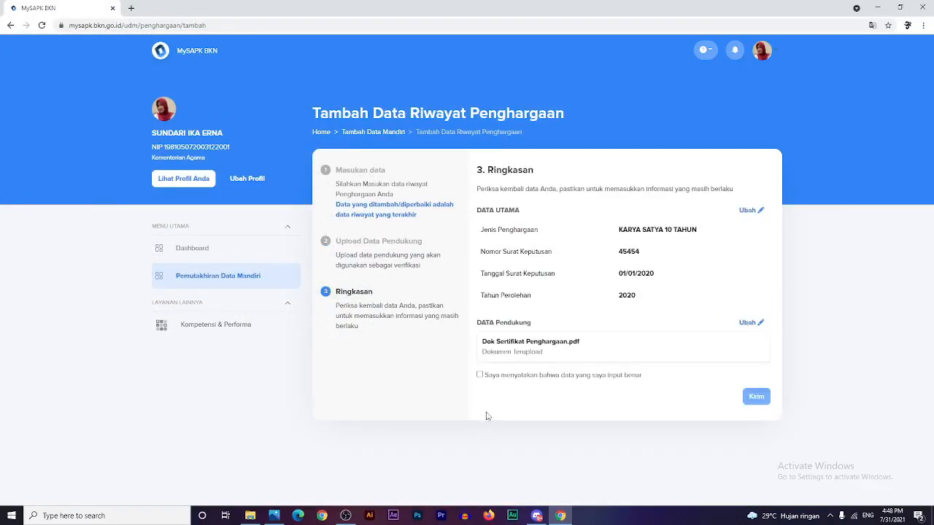
pyautogui.click(480, 375)
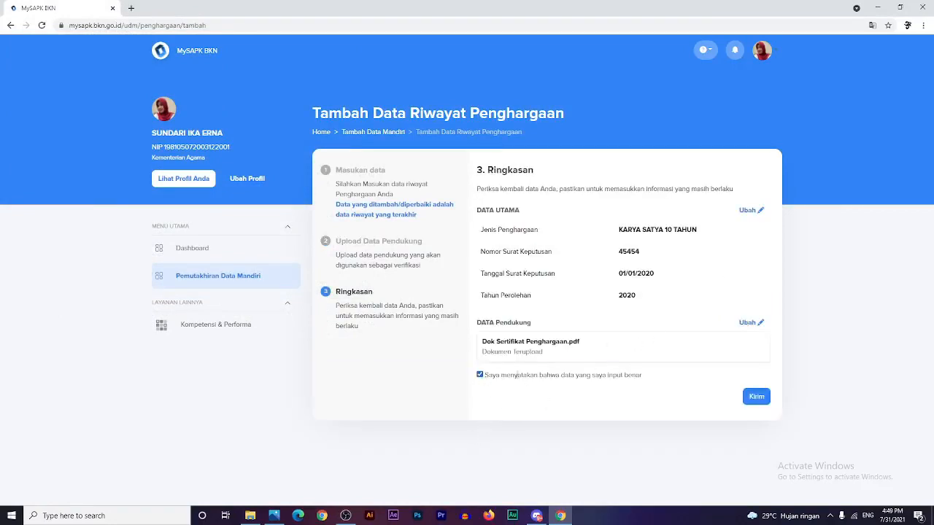
pyautogui.click(757, 395)
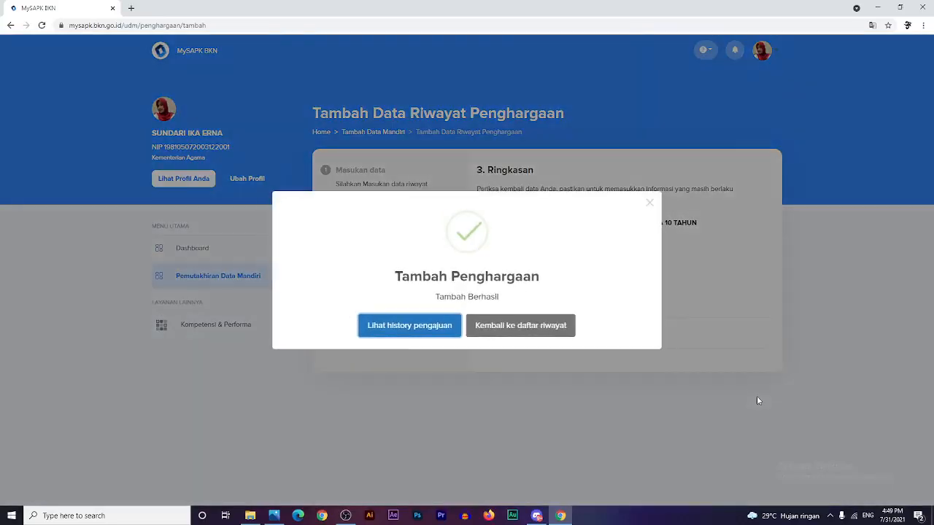
pyautogui.click(521, 330)
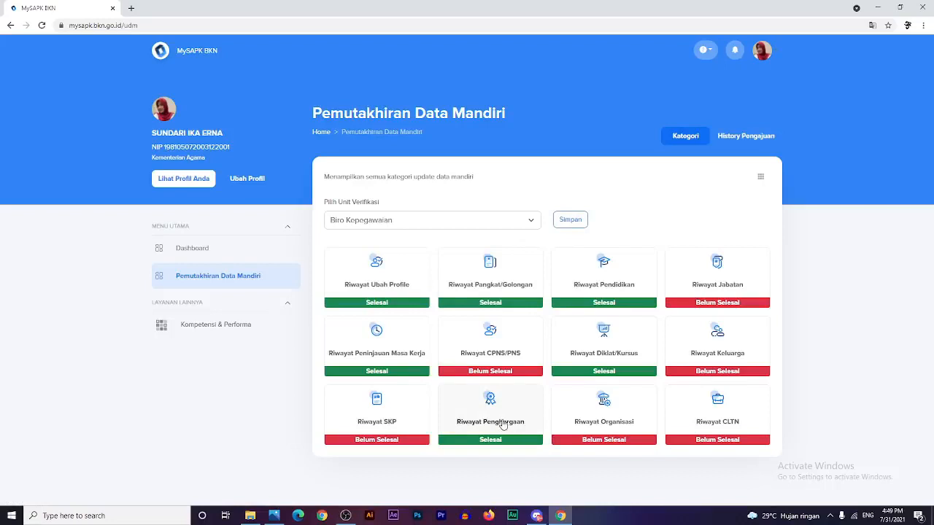
# - Confirm Riwayat Organisasi has no records by marking it 'sudah sesuai' and answering Iya
pyautogui.click(605, 426)
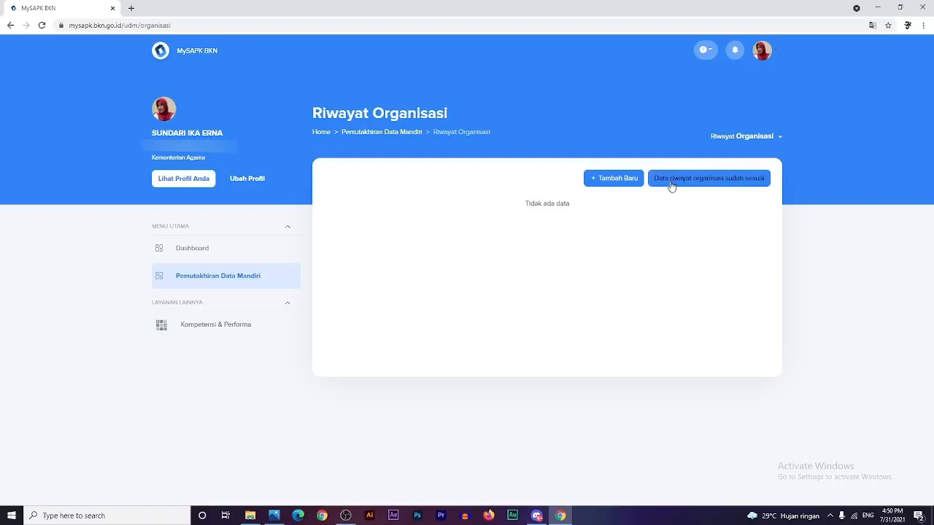
pyautogui.click(671, 182)
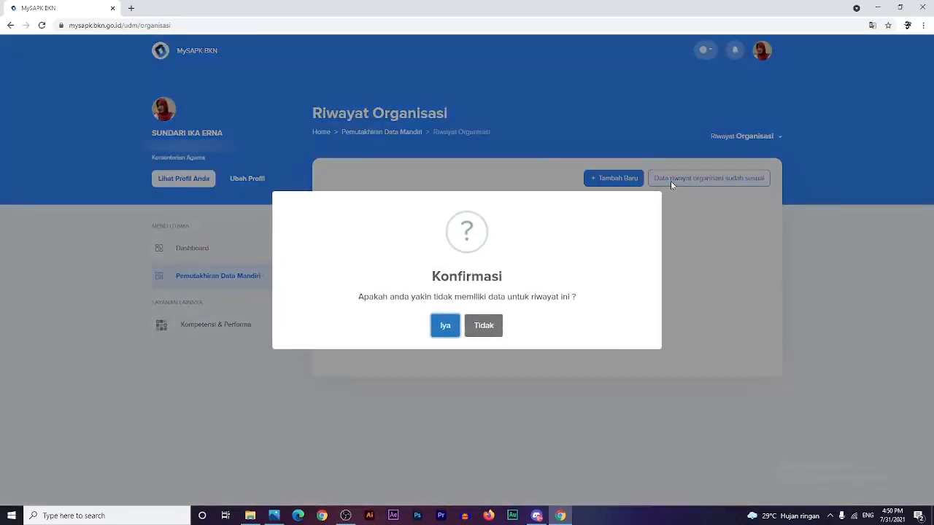
pyautogui.click(444, 327)
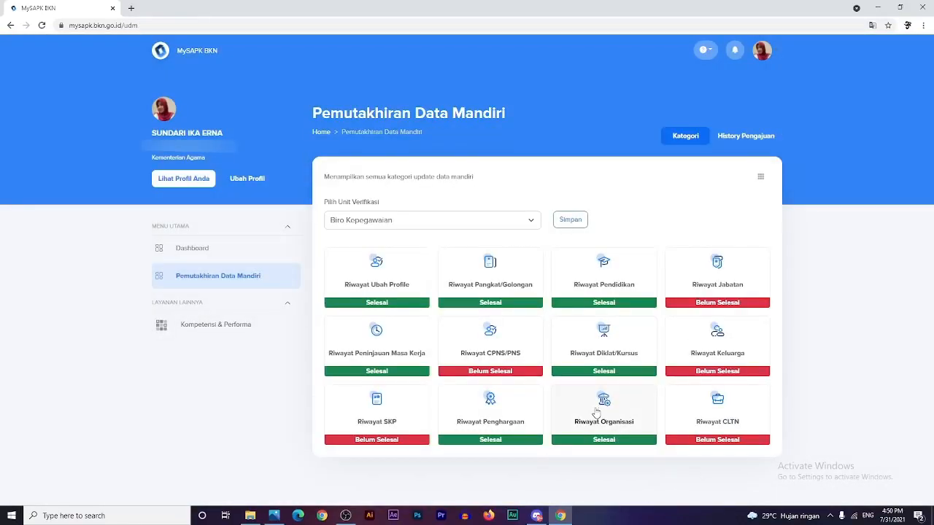
pyautogui.click(747, 416)
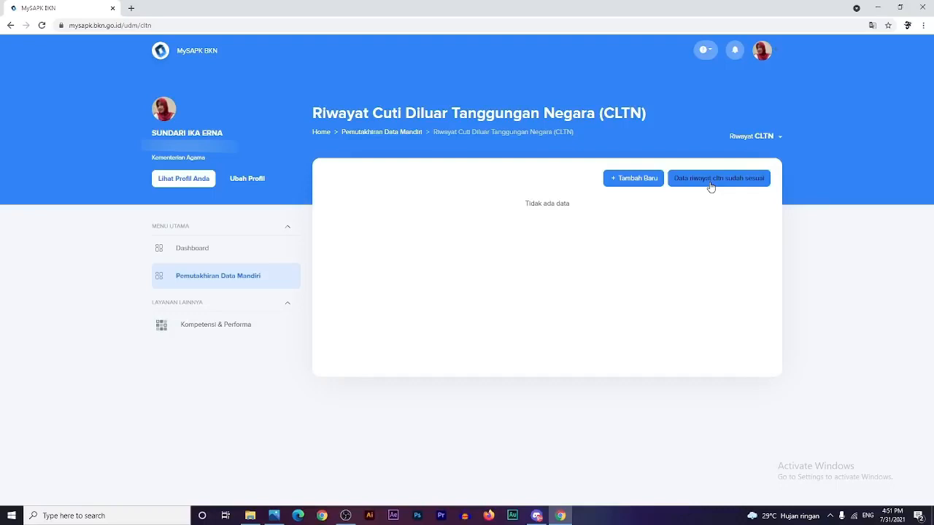
pyautogui.click(638, 180)
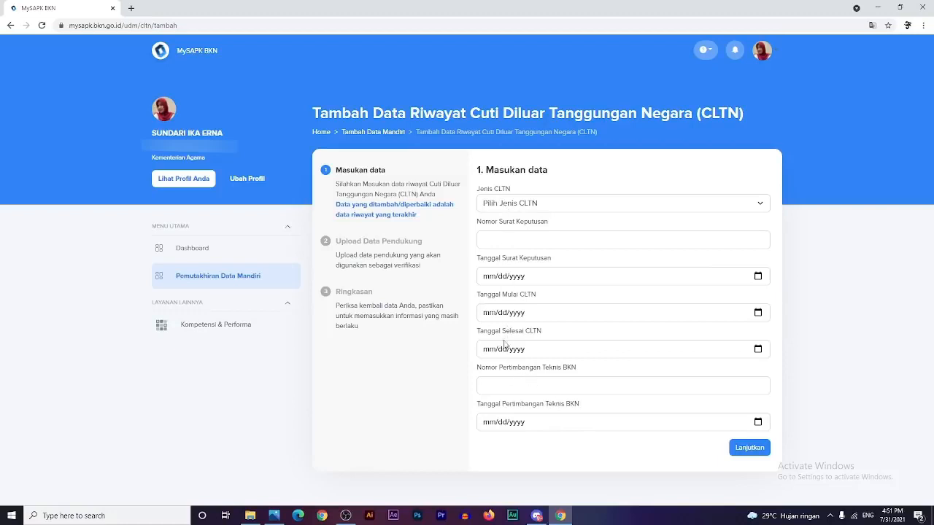
pyautogui.click(197, 277)
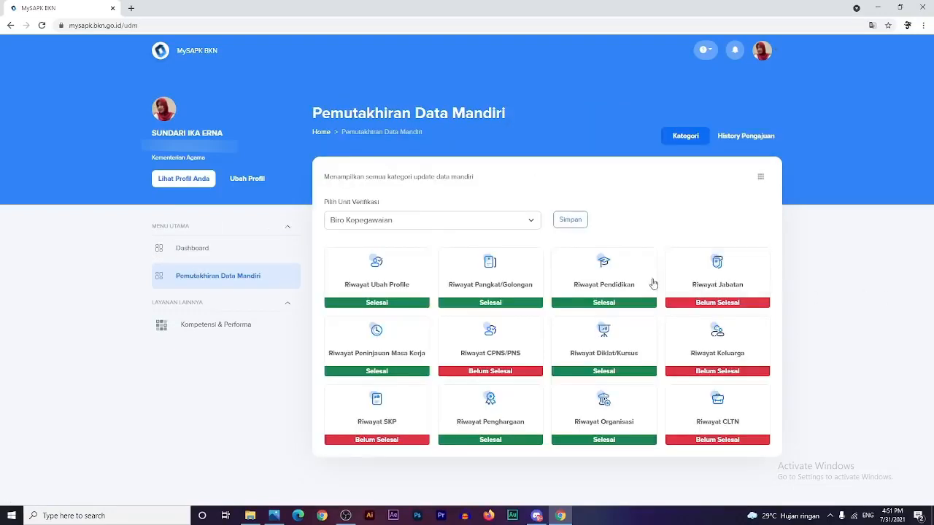